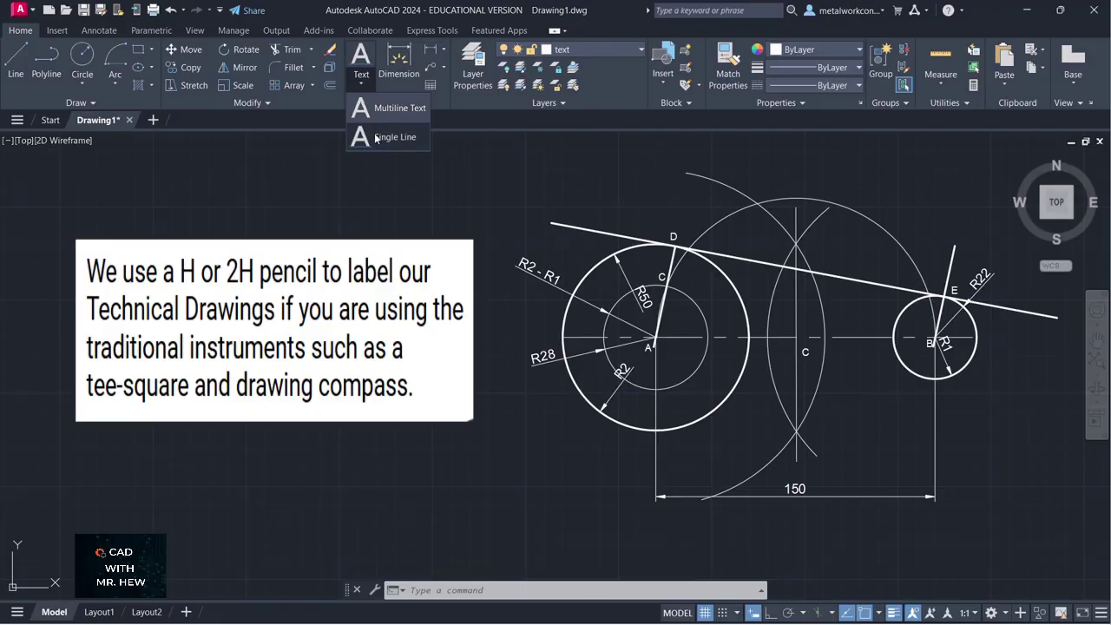
Turn off object snap for free placement of text labels.
{"action": "left_click", "coordinate": [382, 137]}
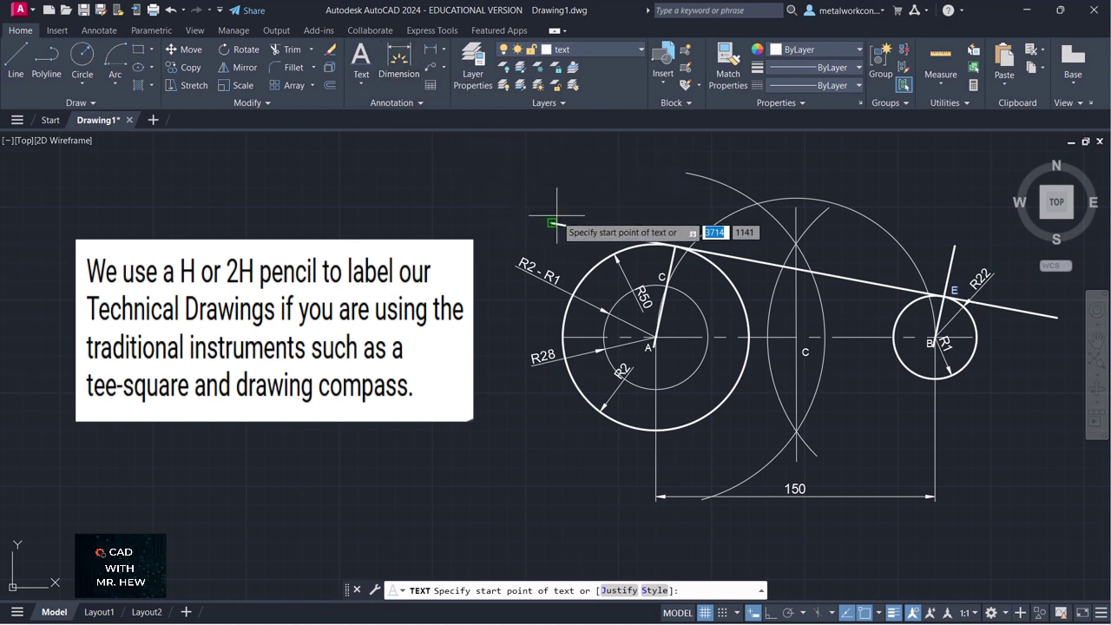
{"action": "left_click", "coordinate": [866, 613]}
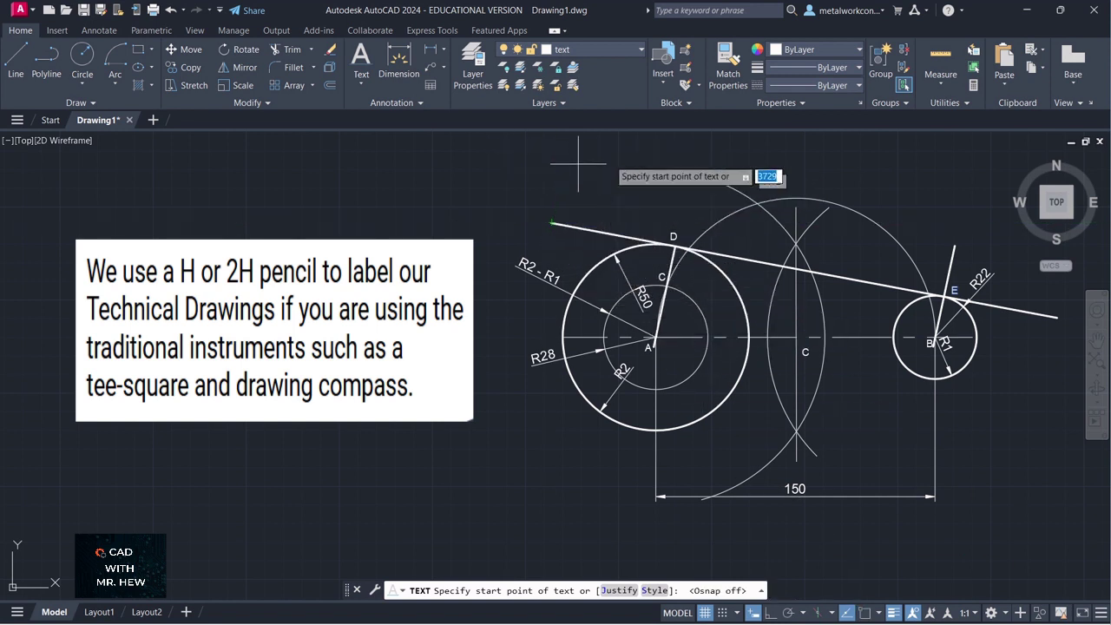
{"action": "key", "text": "Escape"}
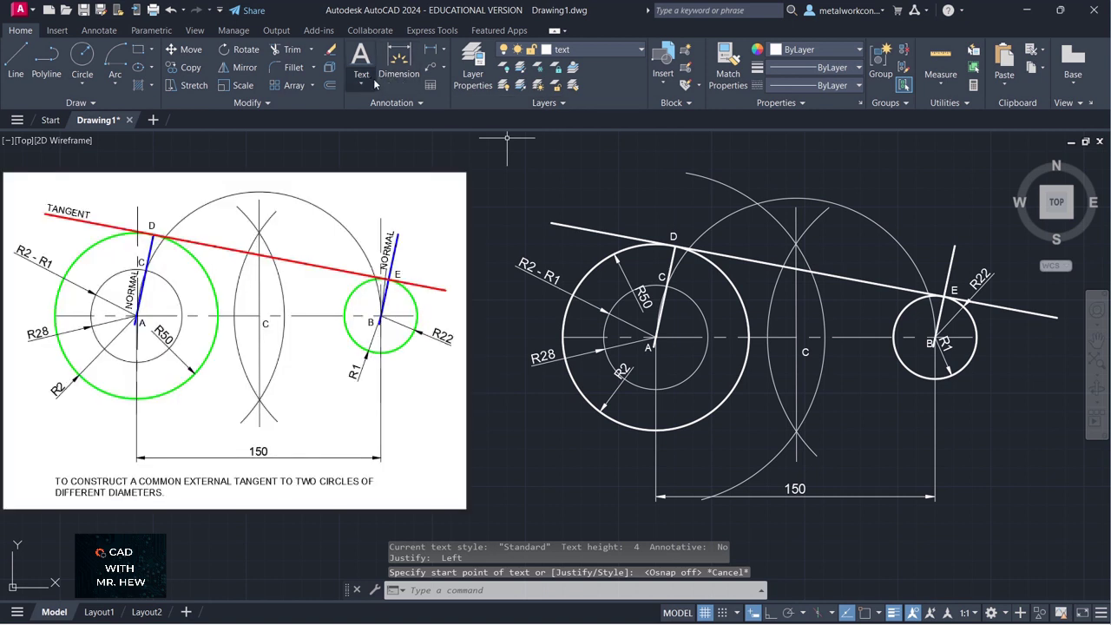
Add the single-line text TANGENT just above the upper-left end of the tangent line, with height 4 and rotation 190.
{"action": "left_click", "coordinate": [361, 85]}
{"action": "left_click", "coordinate": [383, 137]}
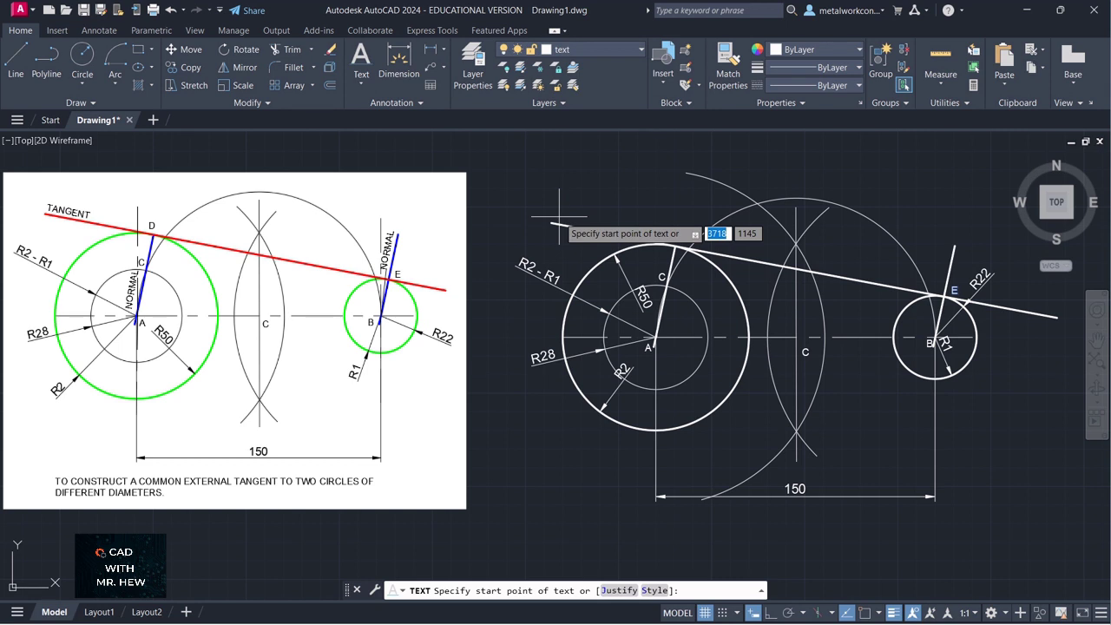
{"action": "left_click", "coordinate": [559, 217]}
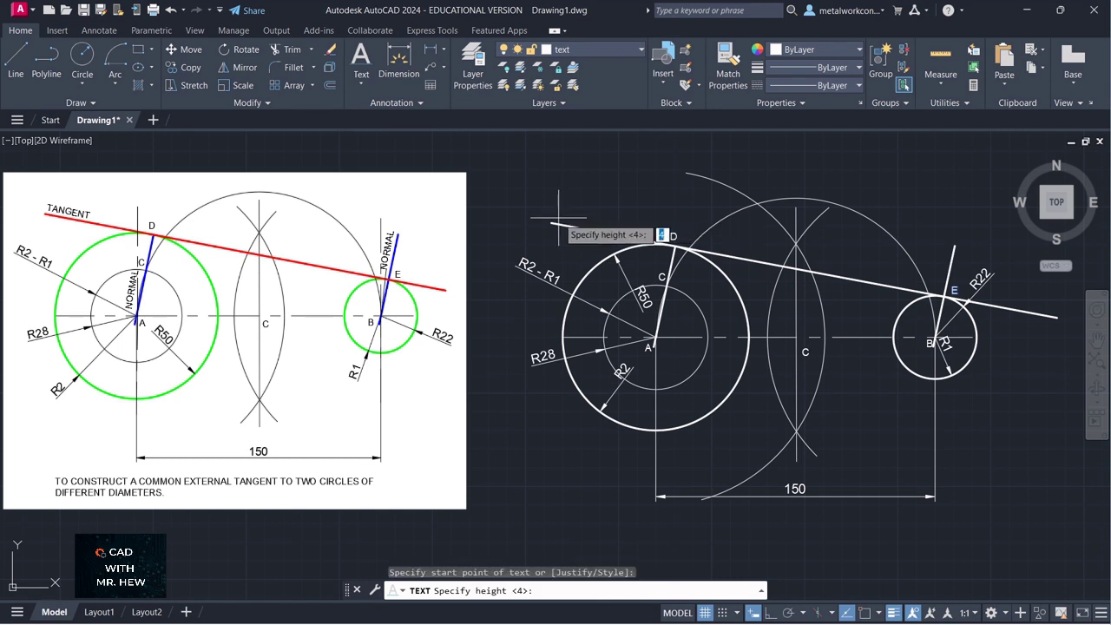
{"action": "key", "text": "Return"}
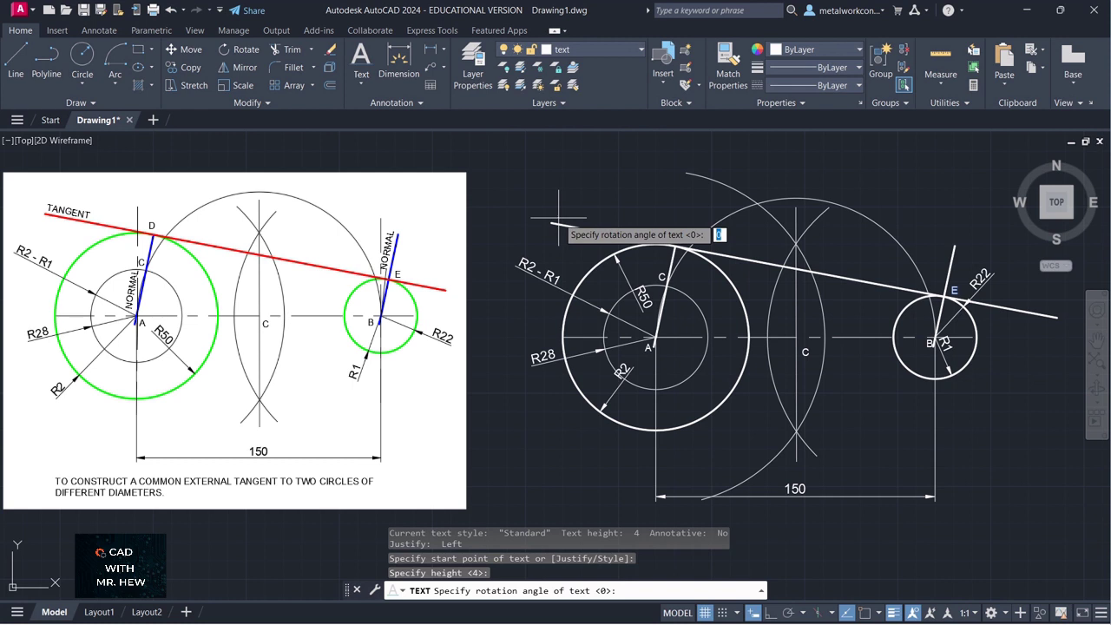
{"action": "type", "text": "1"}
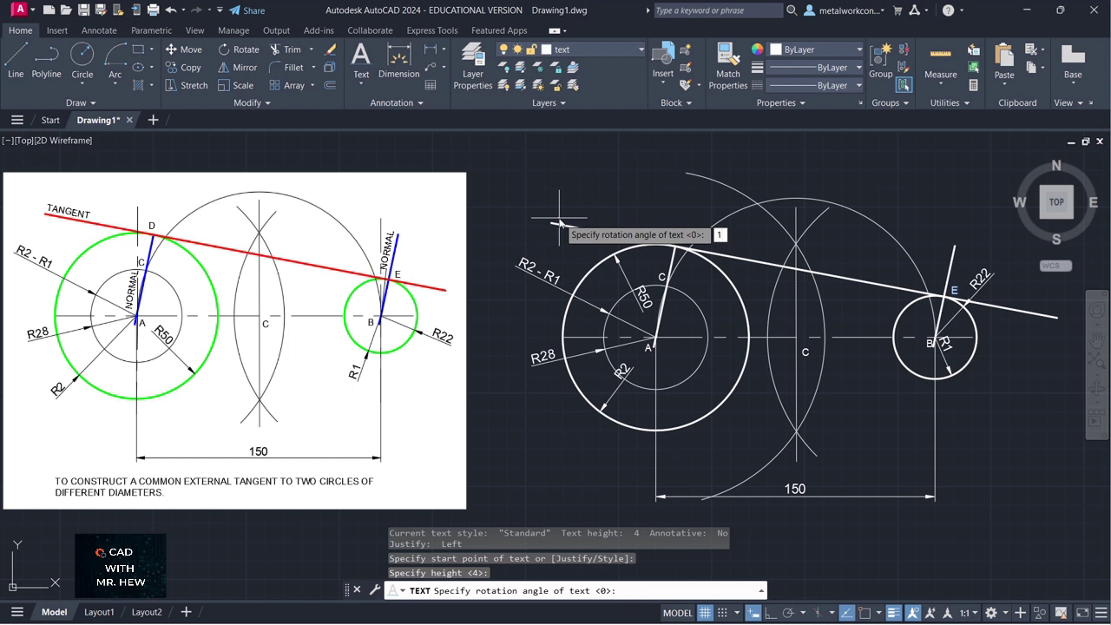
{"action": "type", "text": "90"}
{"action": "key", "text": "Return"}
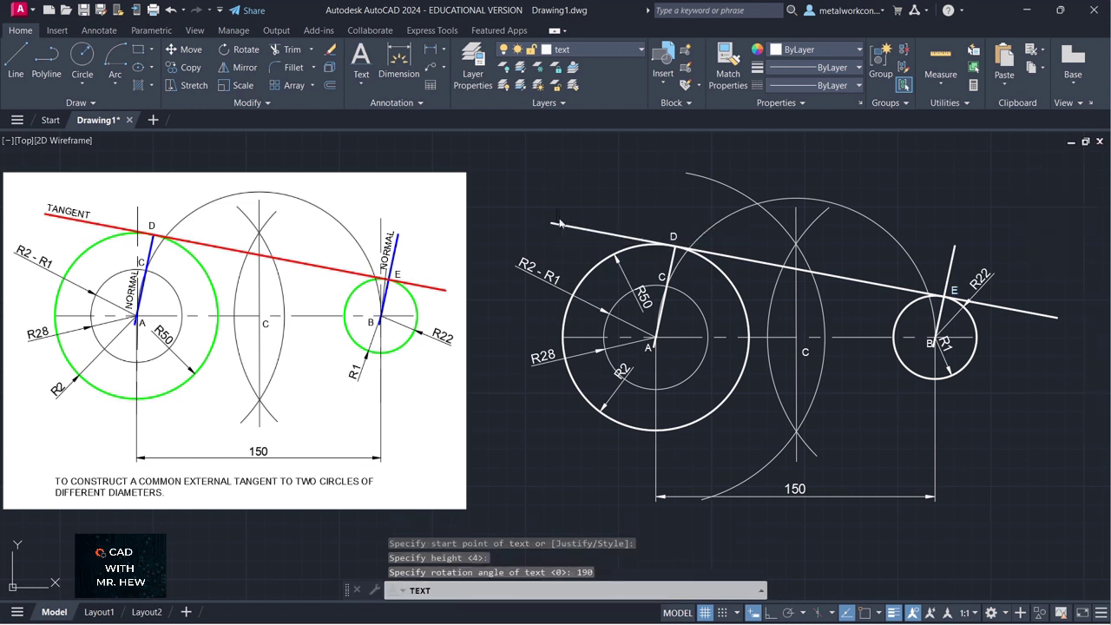
{"action": "type", "text": "TANGENT"}
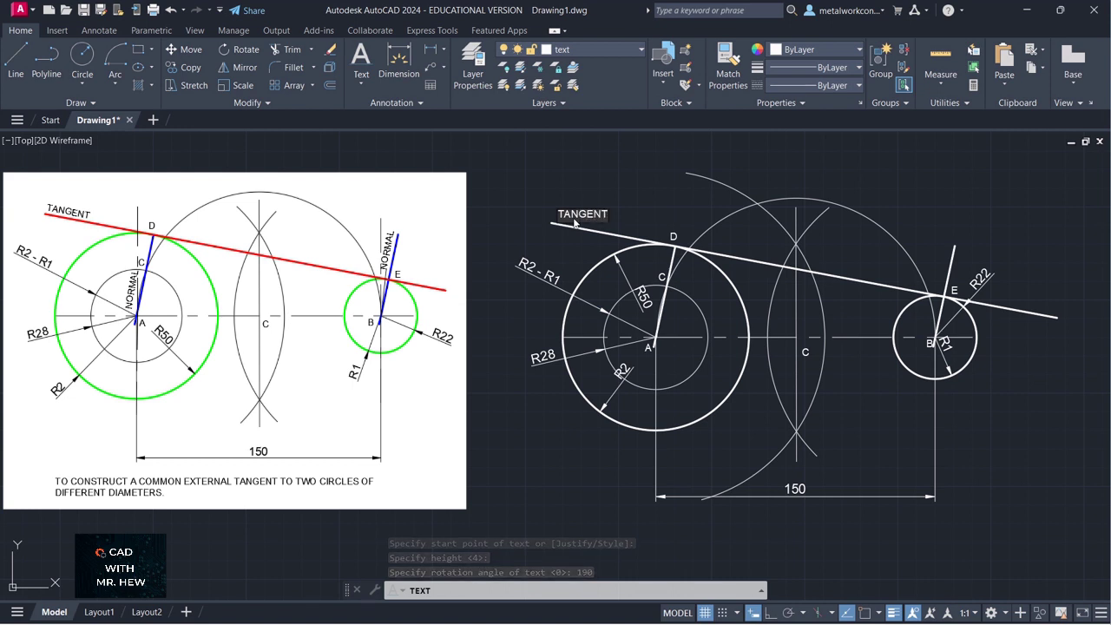
{"action": "key", "text": "Return"}
{"action": "key", "text": "Return"}
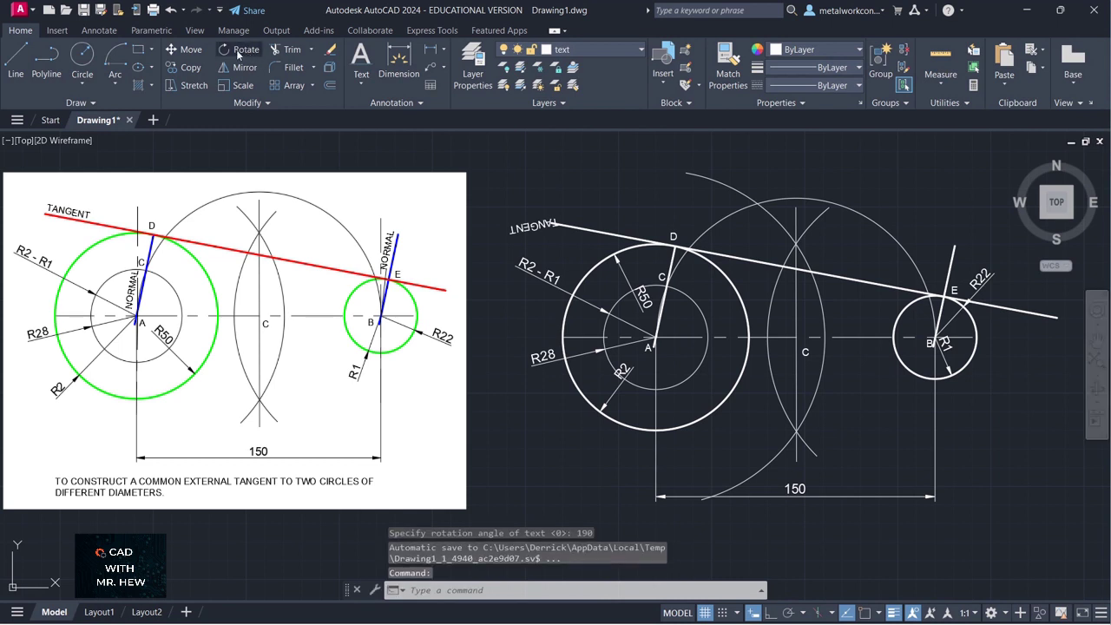
Rotate the TANGENT label about its start point so it reads upright along the tangent line.
{"action": "left_click", "coordinate": [236, 50]}
{"action": "left_click", "coordinate": [517, 229]}
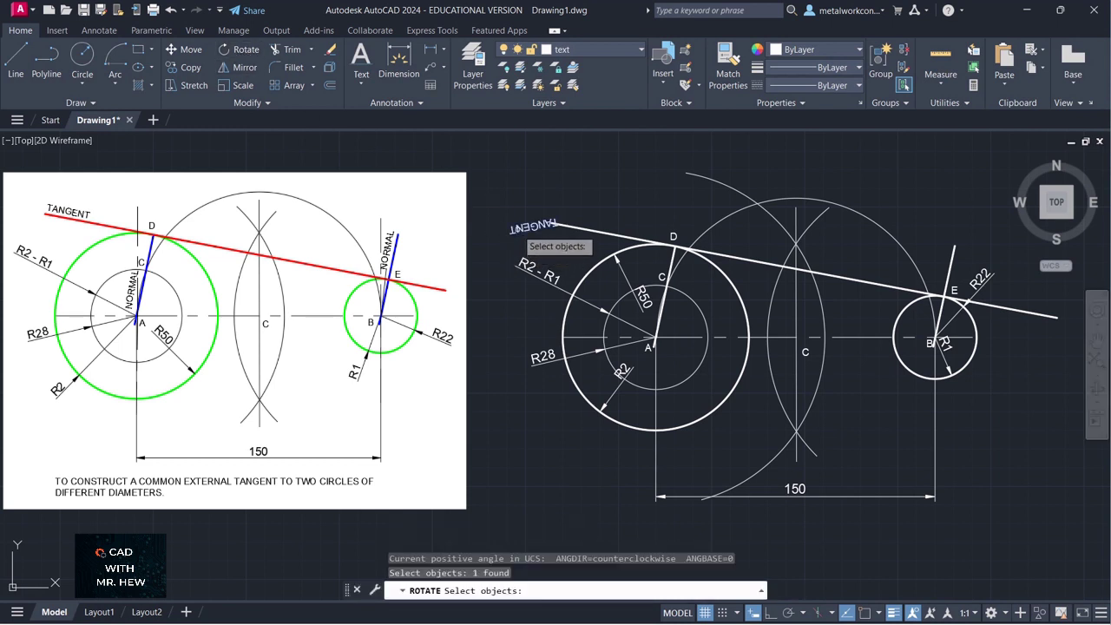
{"action": "key", "text": "Return"}
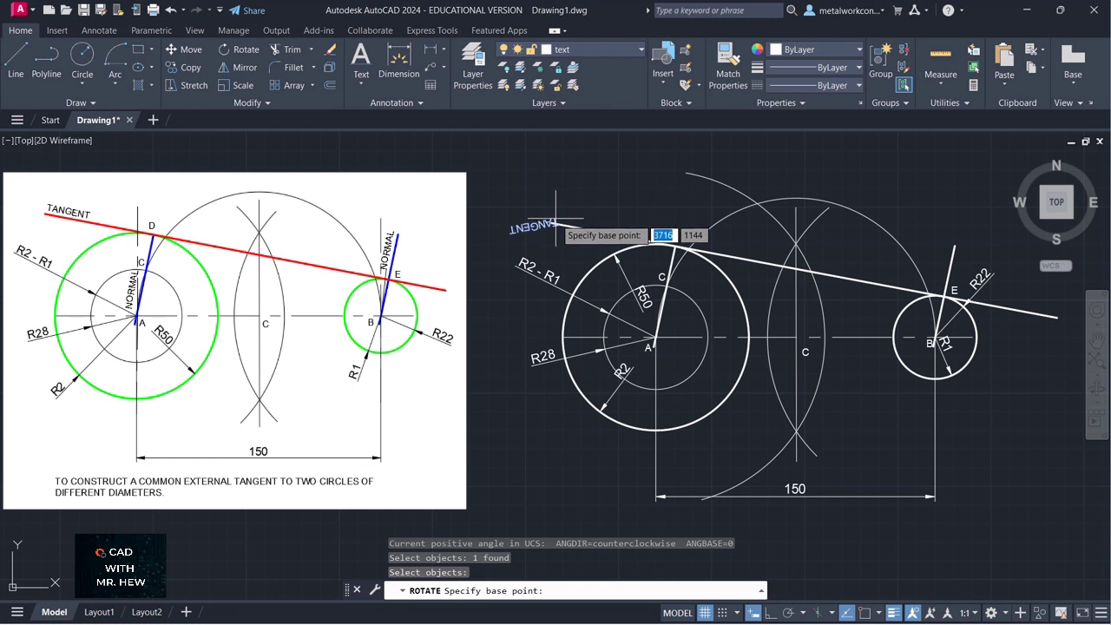
{"action": "left_click", "coordinate": [556, 224]}
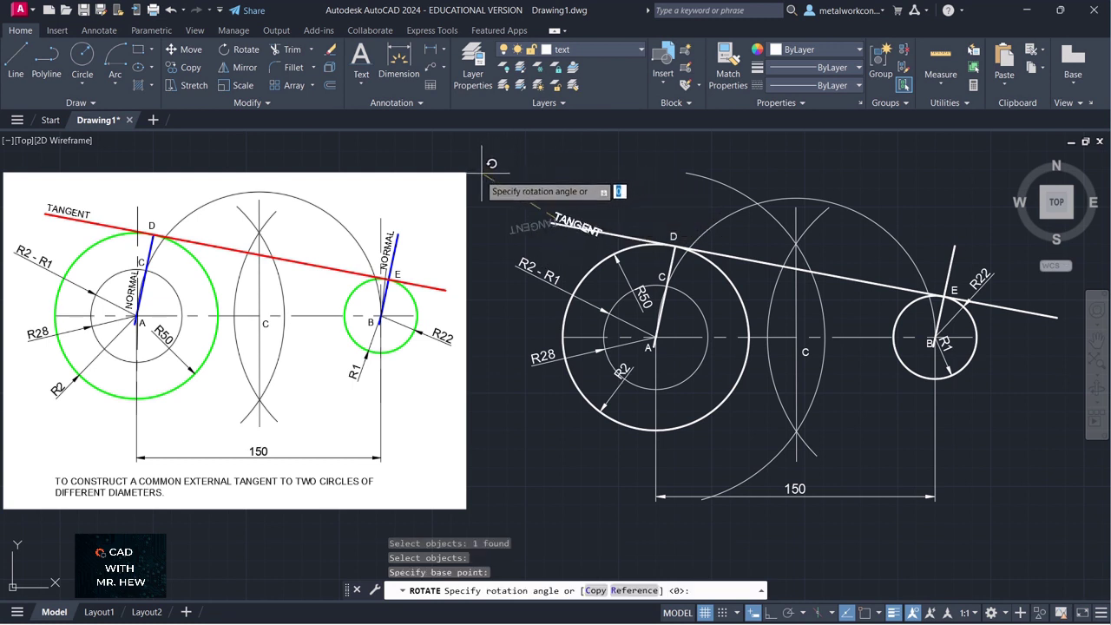
{"action": "key", "text": "Return"}
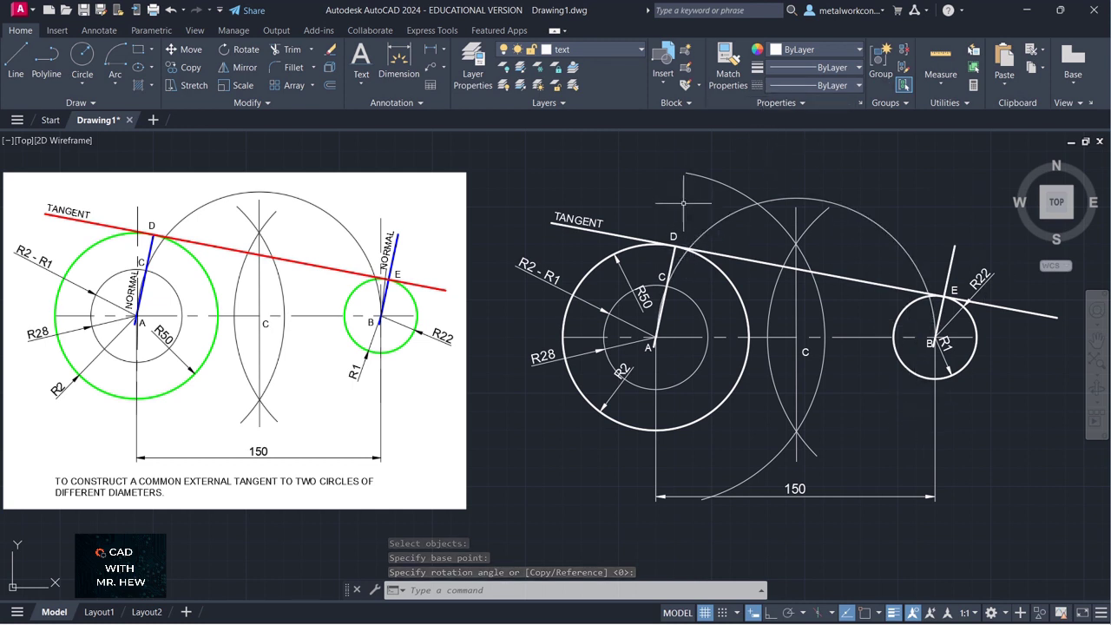
{"action": "key", "text": "Escape"}
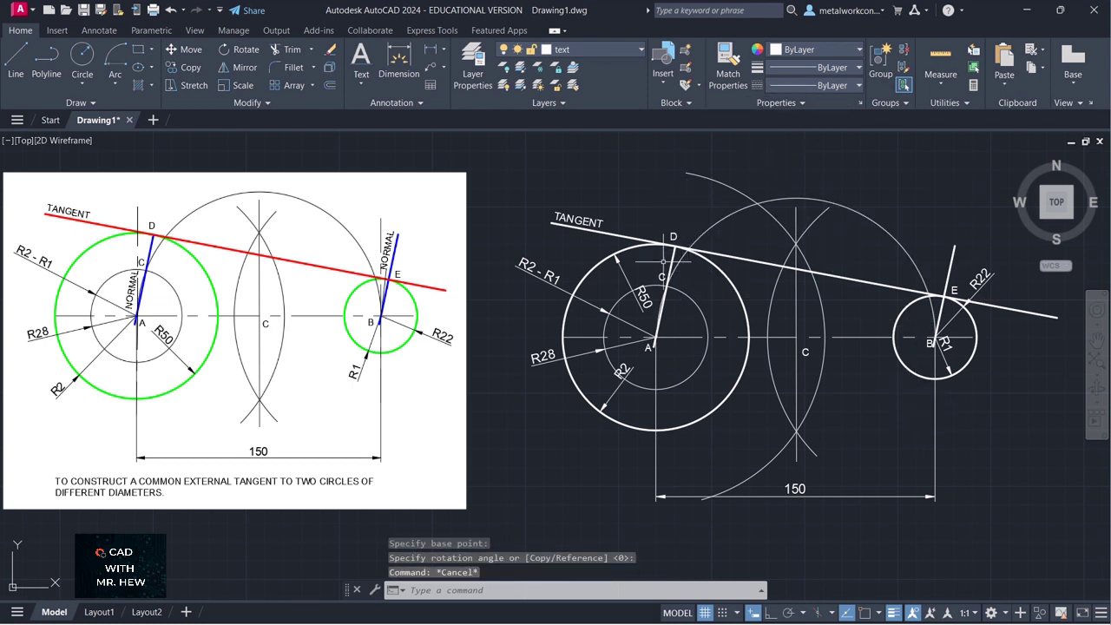
Move the R50 radius dimension to the lower-right part of the large circle.
{"action": "left_click", "coordinate": [619, 260]}
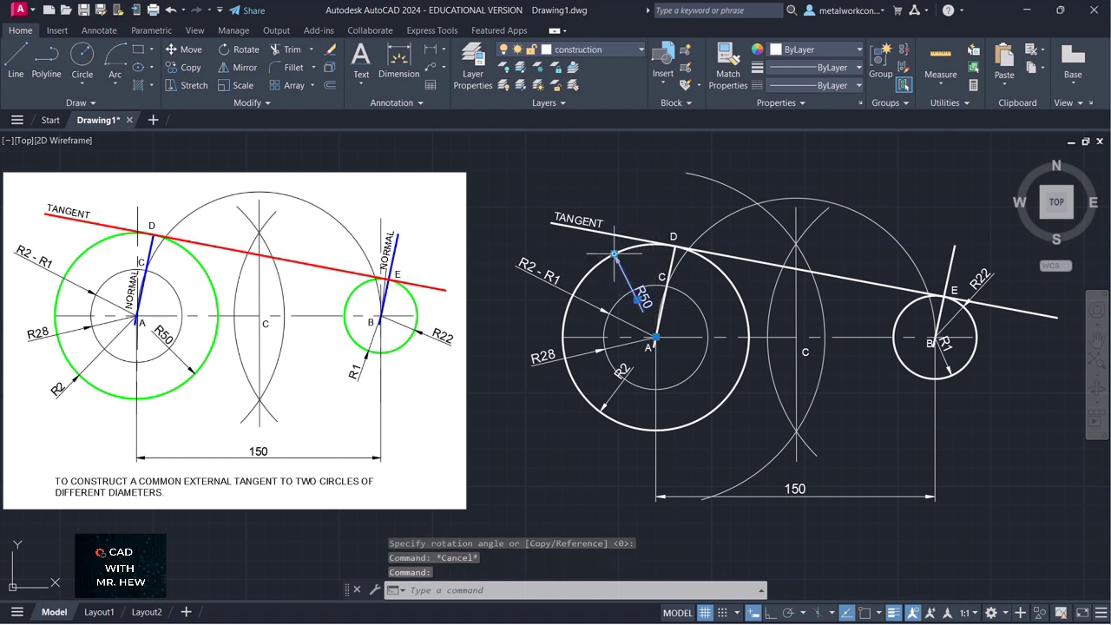
{"action": "left_click", "coordinate": [615, 254]}
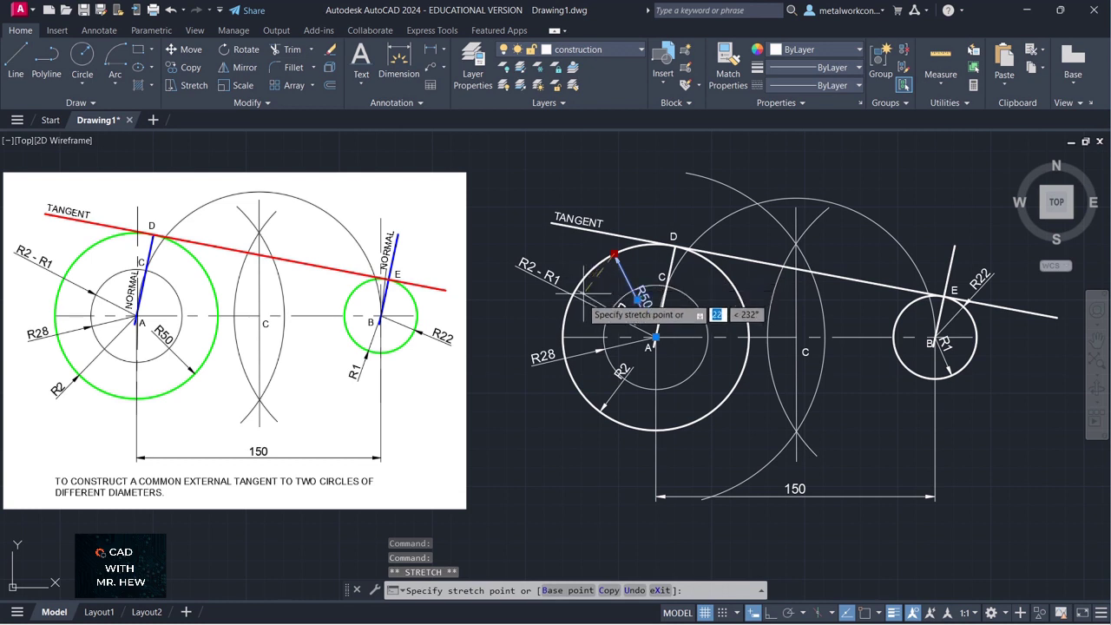
{"action": "left_click", "coordinate": [737, 415]}
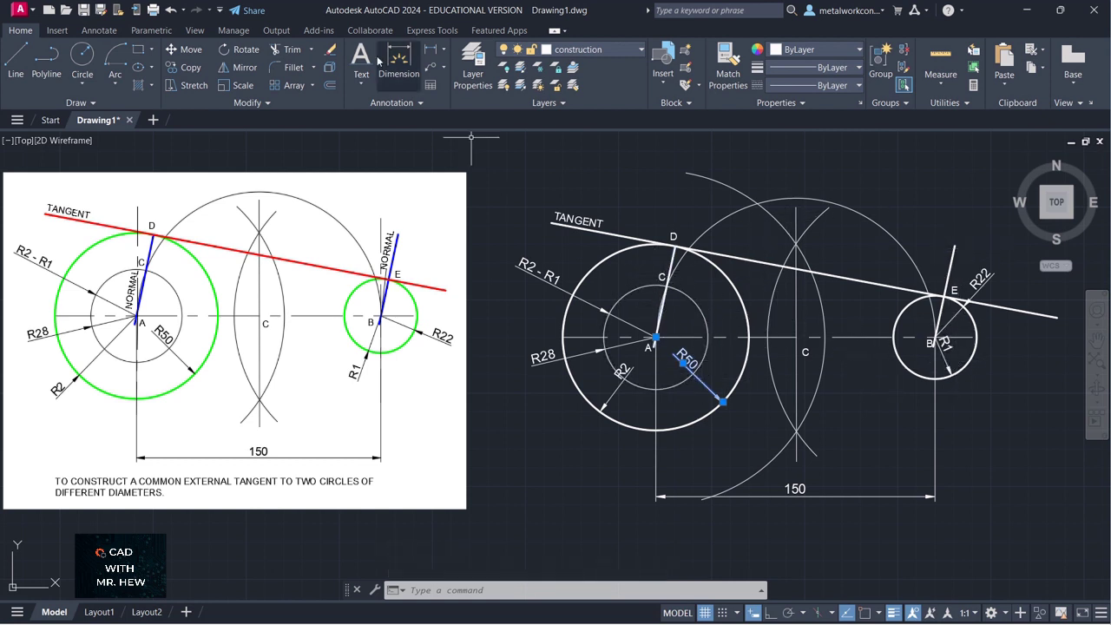
{"action": "left_click", "coordinate": [361, 77]}
{"action": "left_click", "coordinate": [365, 86]}
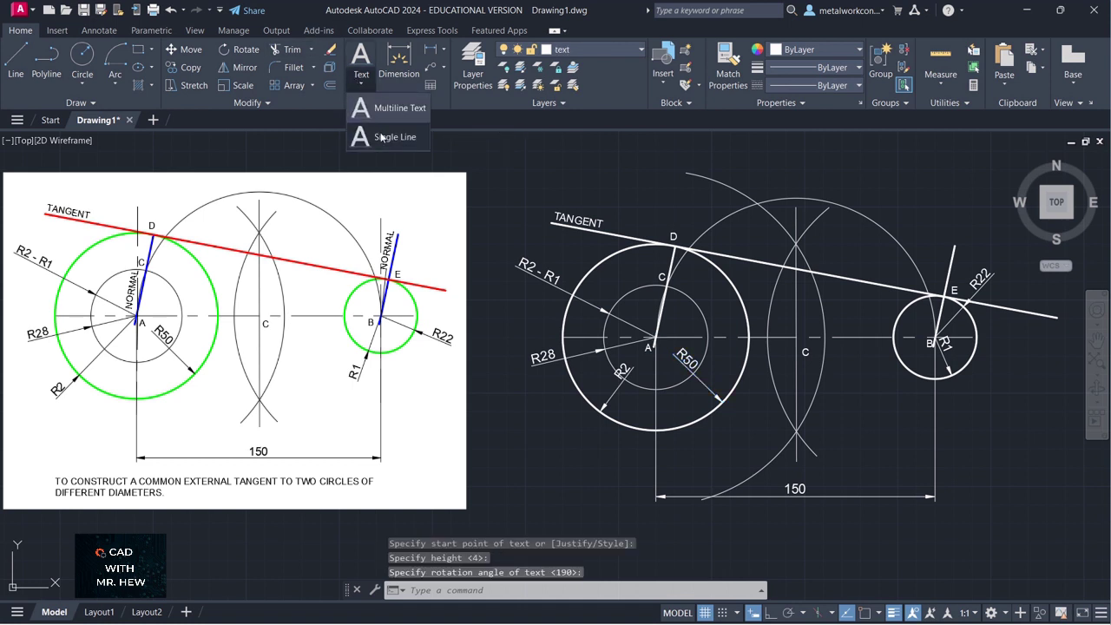
{"action": "left_click", "coordinate": [383, 138]}
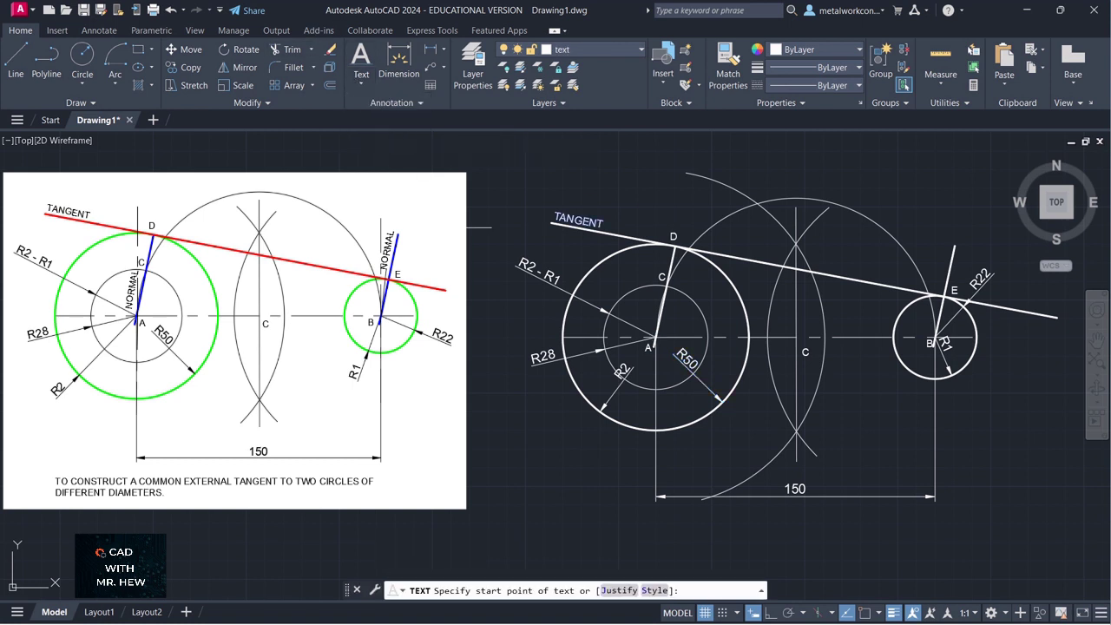
{"action": "left_click", "coordinate": [653, 336]}
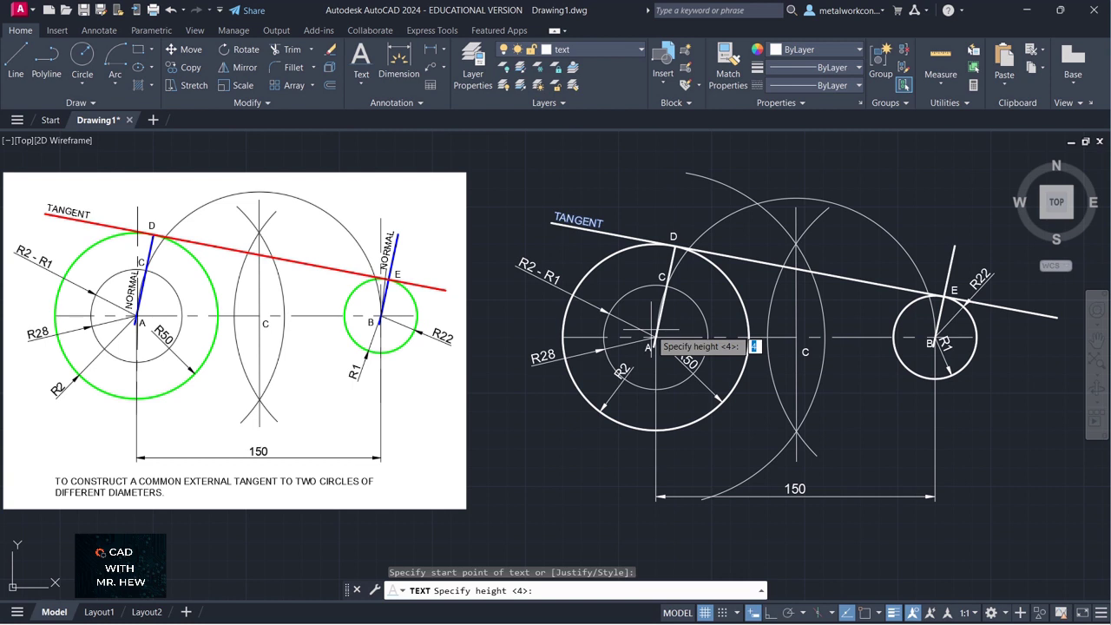
{"action": "key", "text": "Return"}
{"action": "key", "text": "Return"}
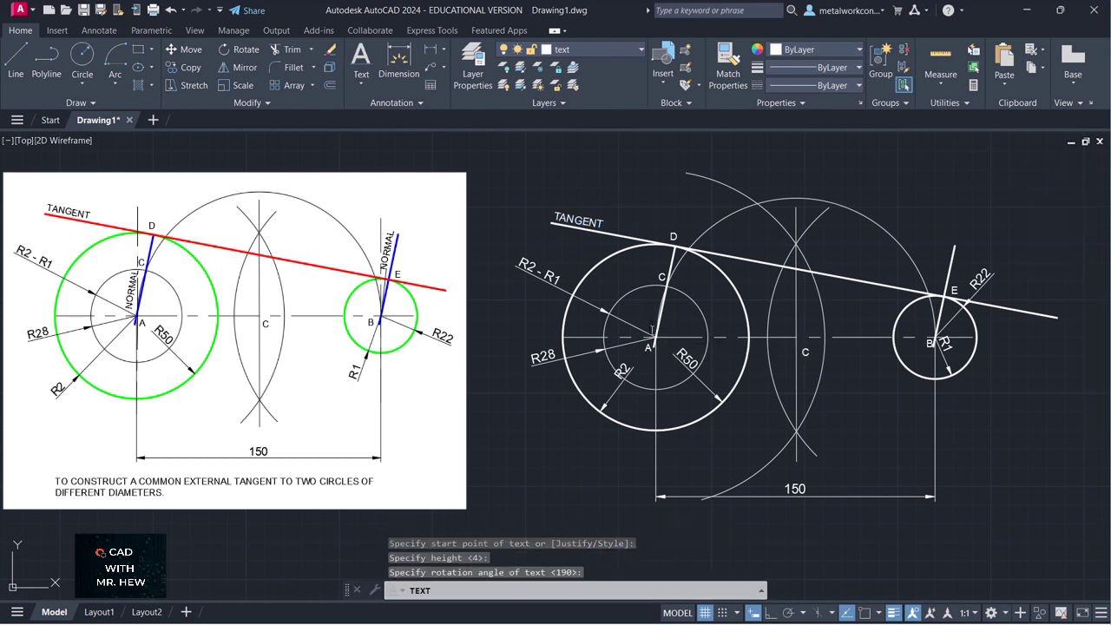
{"action": "key", "text": "Return"}
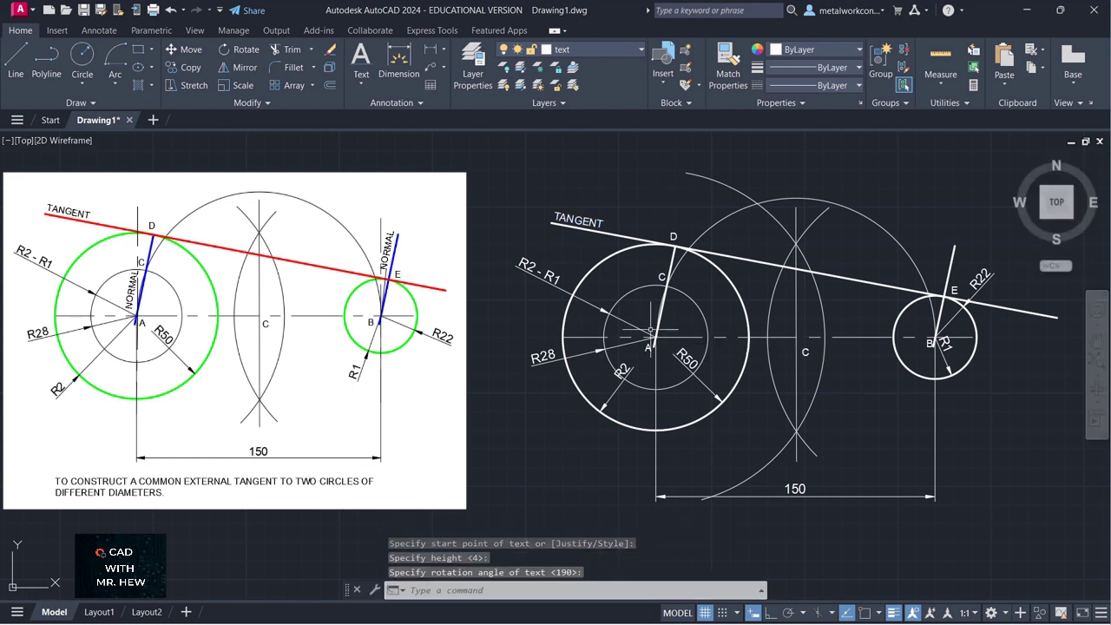
Add the single-line text NORMAL beside line AD, starting near centre A, with height 4 and rotation 80.
{"action": "key", "text": "Return"}
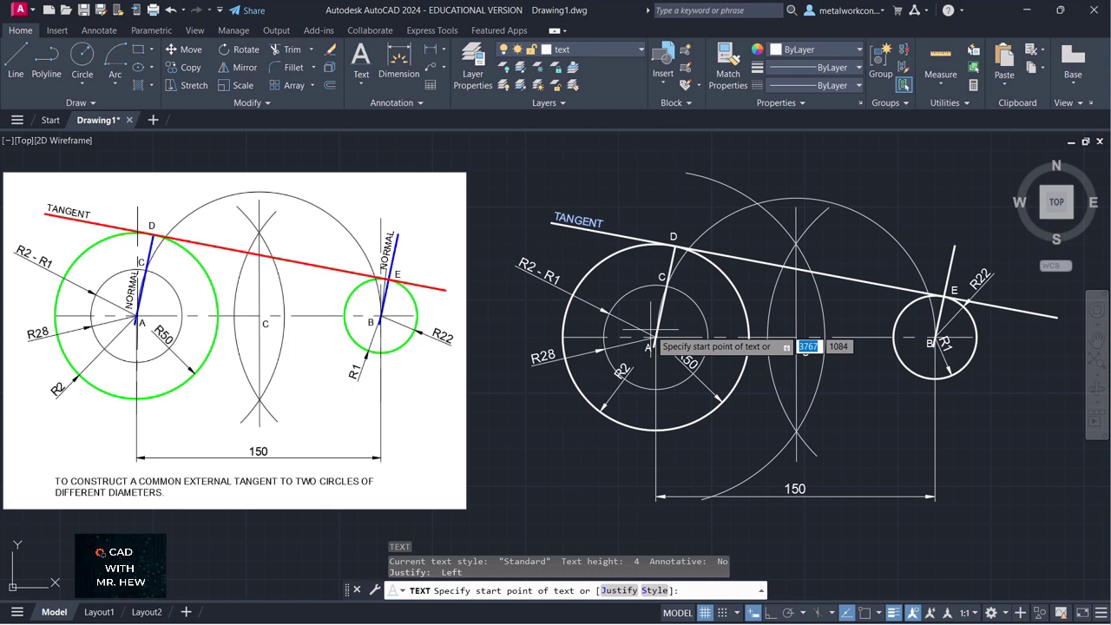
{"action": "left_click", "coordinate": [653, 336]}
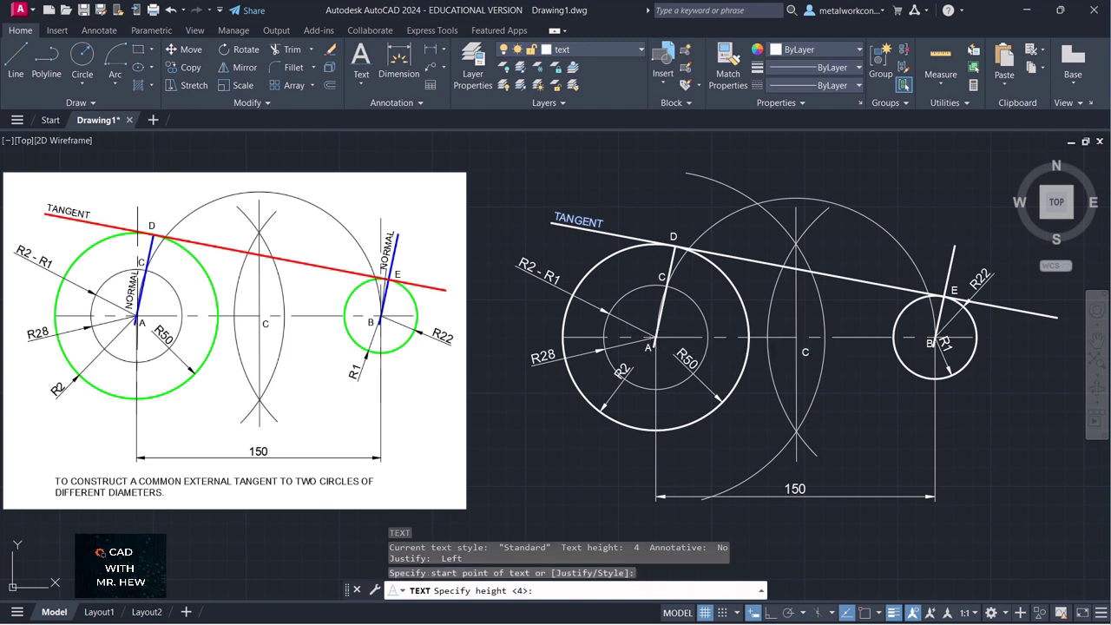
{"action": "key", "text": "Return"}
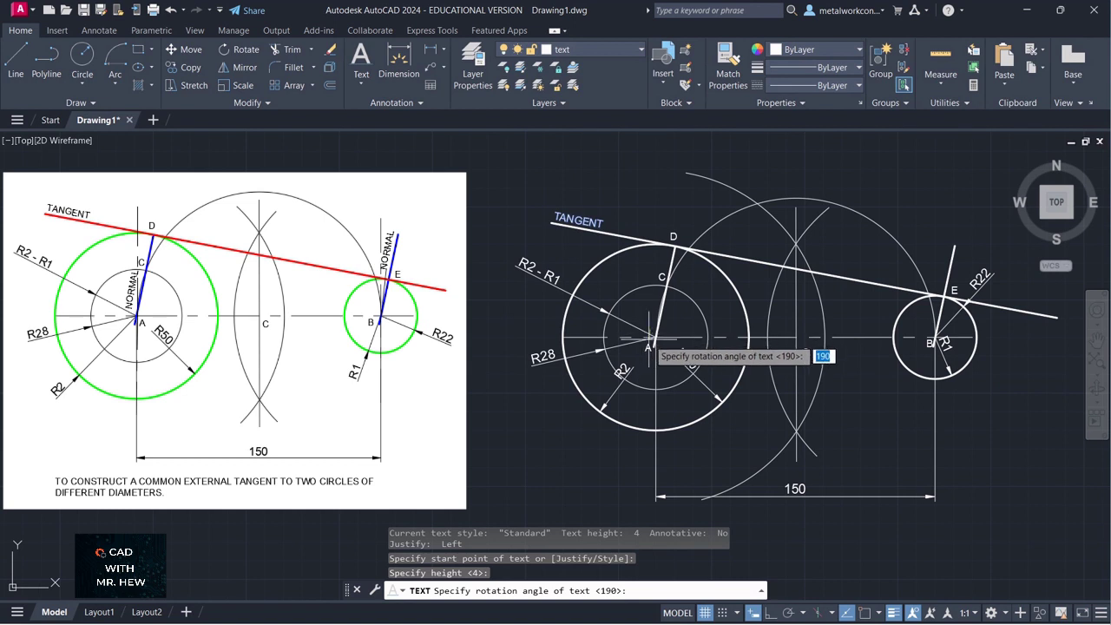
{"action": "type", "text": "80"}
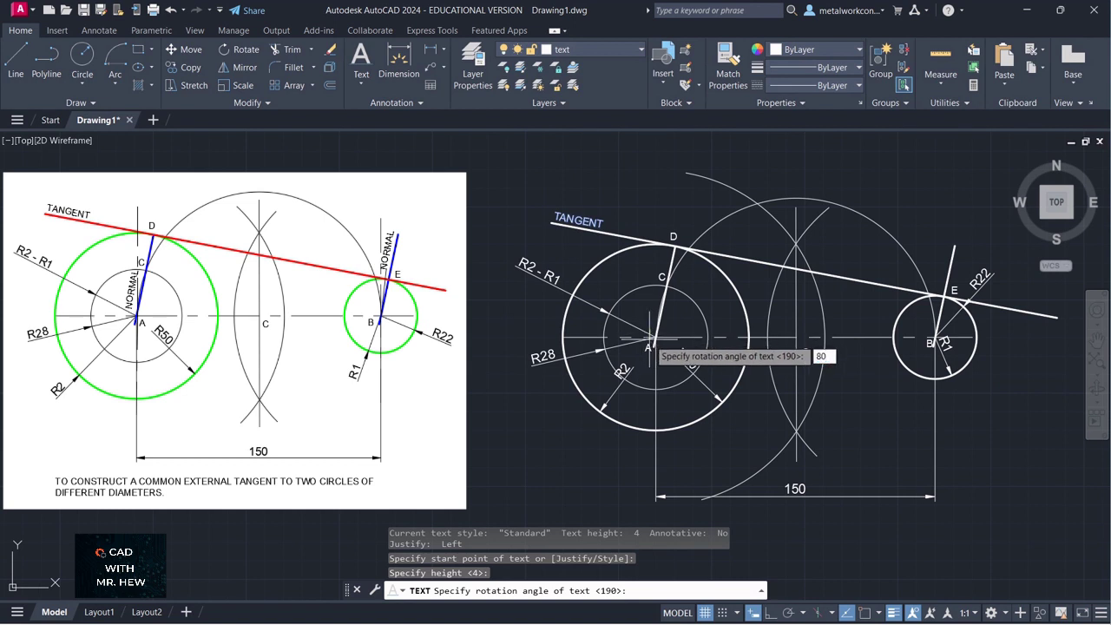
{"action": "key", "text": "Return"}
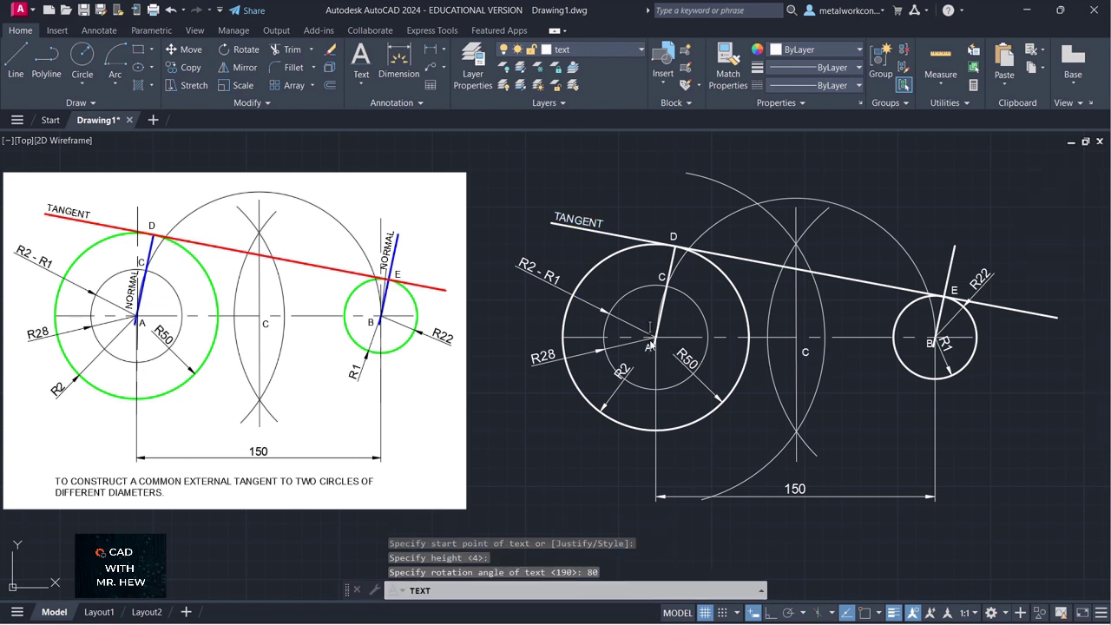
{"action": "type", "text": "NOR"}
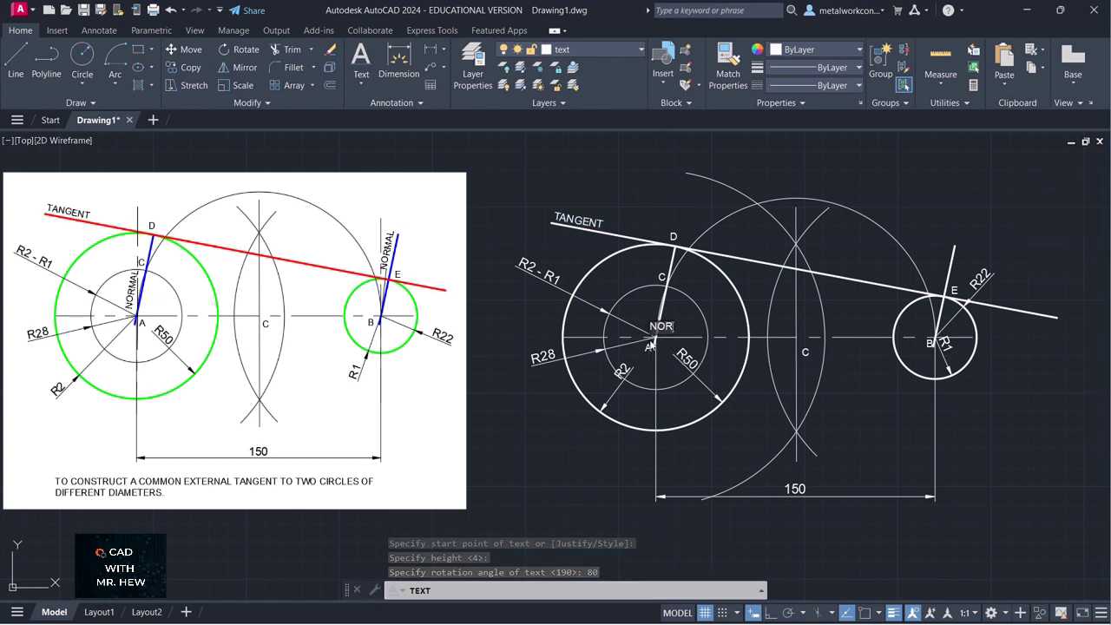
{"action": "type", "text": "MAL"}
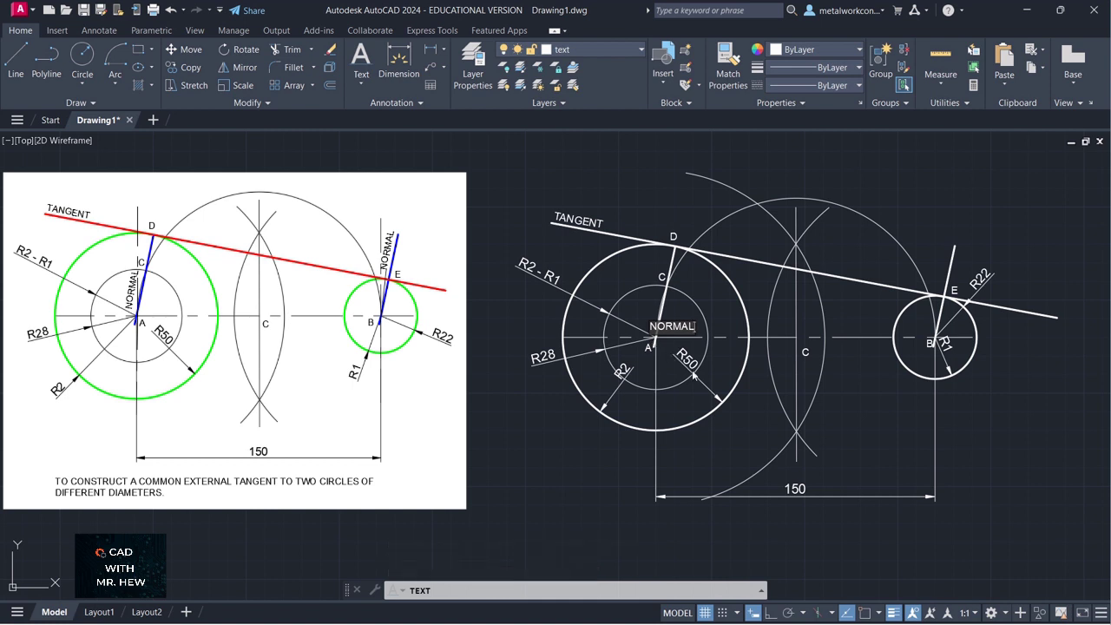
{"action": "left_click", "coordinate": [695, 372]}
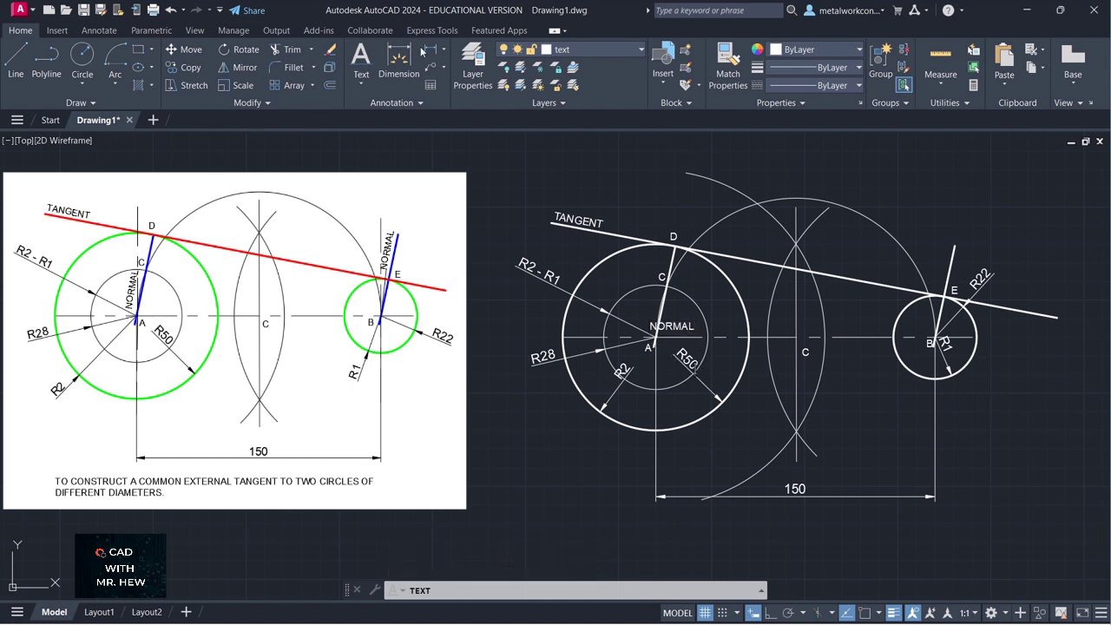
{"action": "key", "text": "Return"}
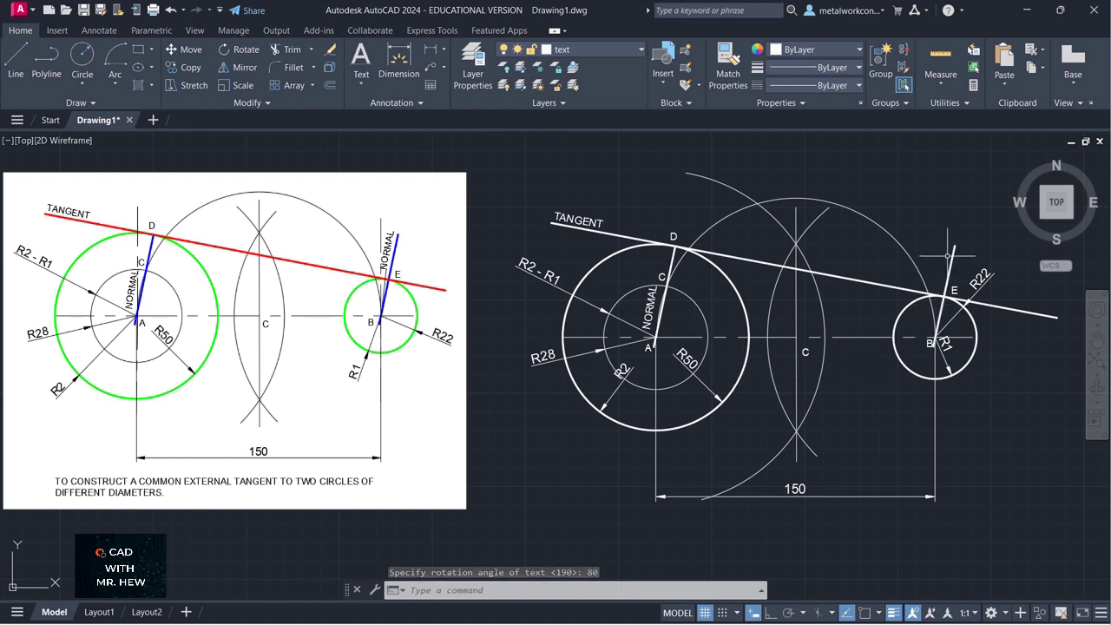
Add the single-line text NORMAL beside the normal through B and E, starting just above the tangent line, with height 4 and rotation 79.
{"action": "left_click", "coordinate": [362, 84]}
{"action": "left_click", "coordinate": [392, 137]}
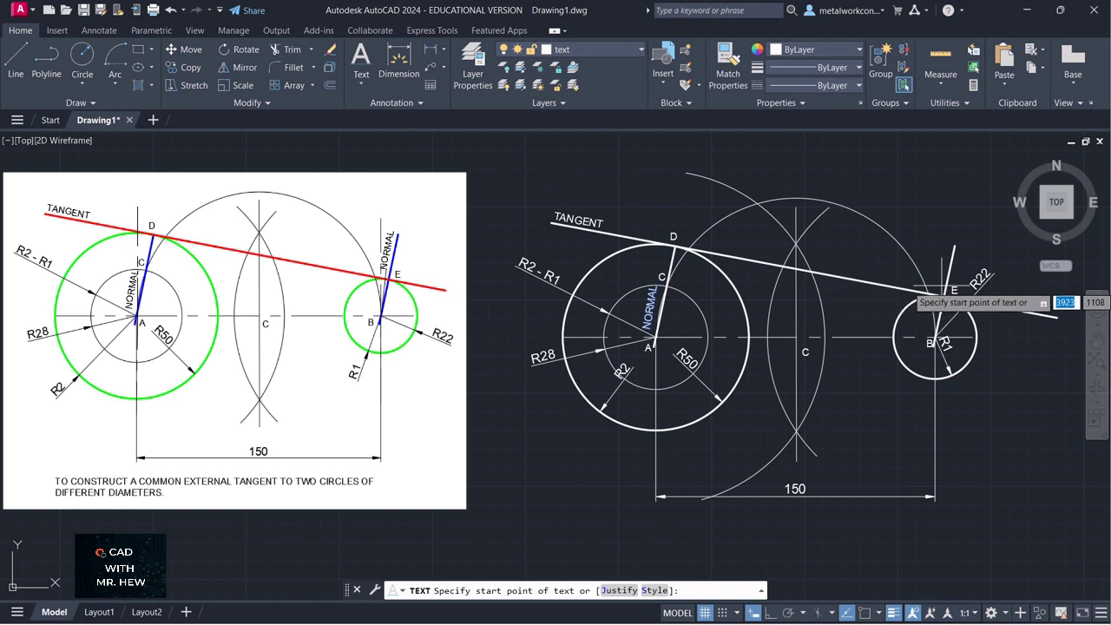
{"action": "left_click", "coordinate": [941, 291]}
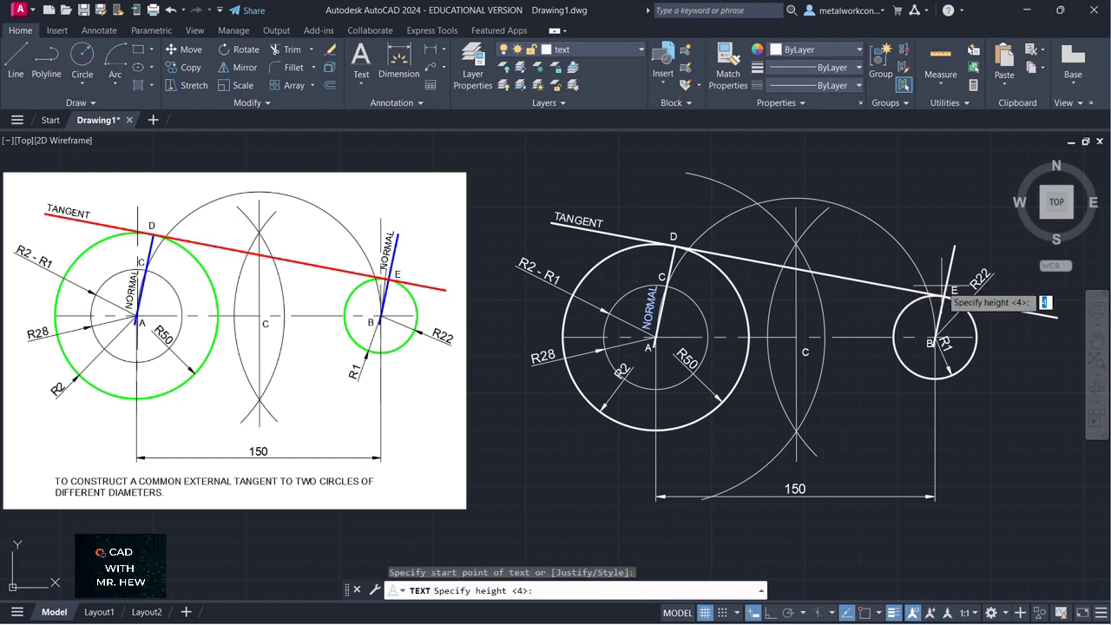
{"action": "key", "text": "Return"}
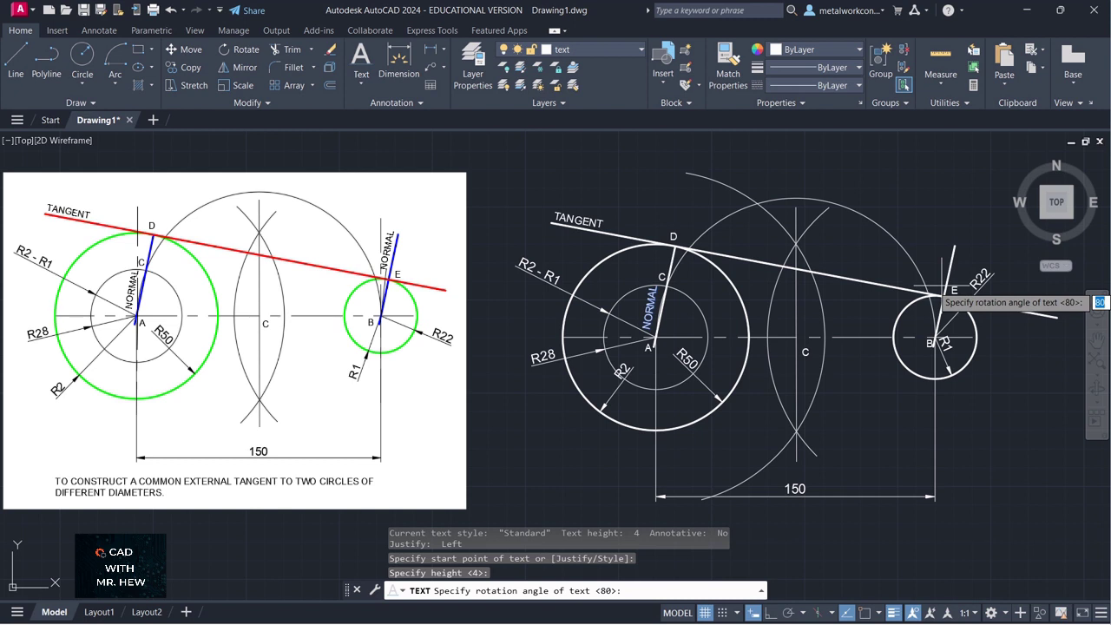
{"action": "type", "text": "79"}
{"action": "key", "text": "Return"}
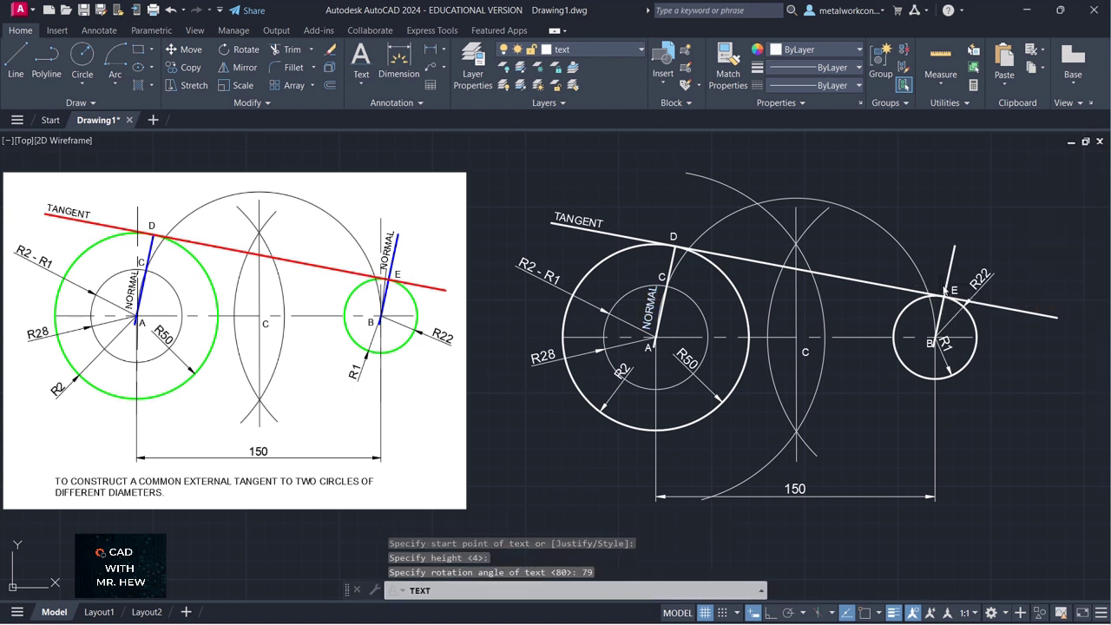
{"action": "type", "text": "NORMAL"}
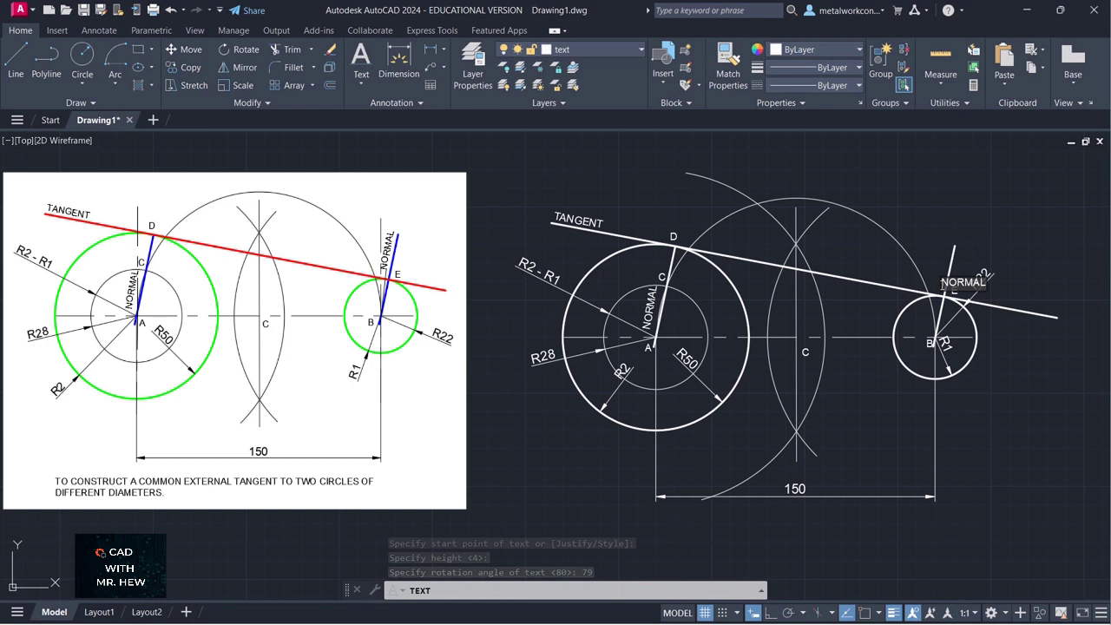
{"action": "key", "text": "Return"}
{"action": "key", "text": "Return"}
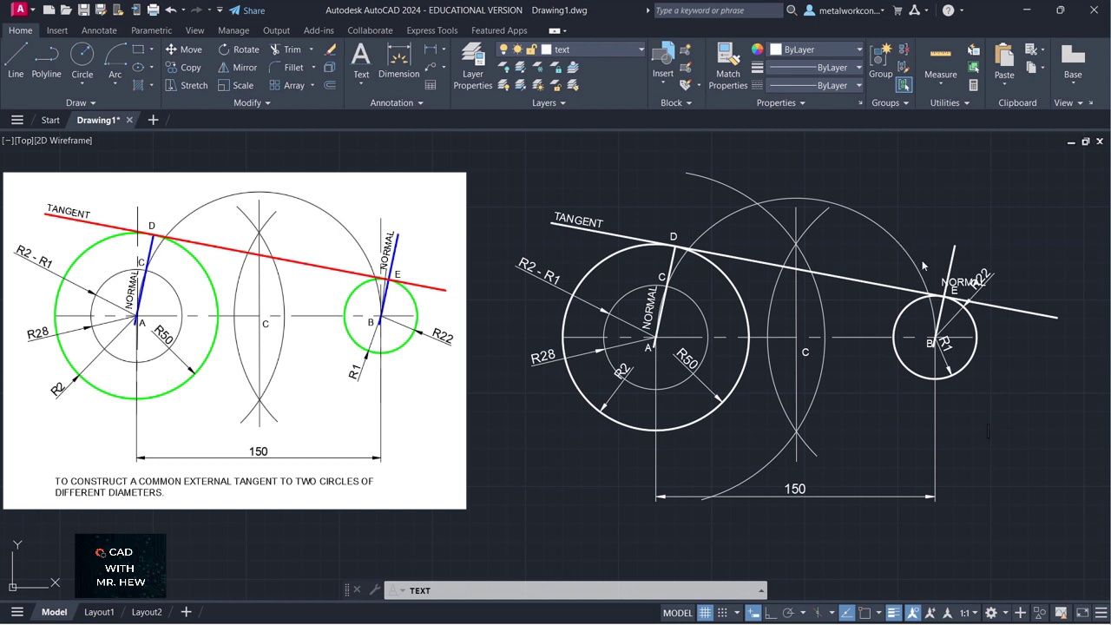
{"action": "key", "text": "Return"}
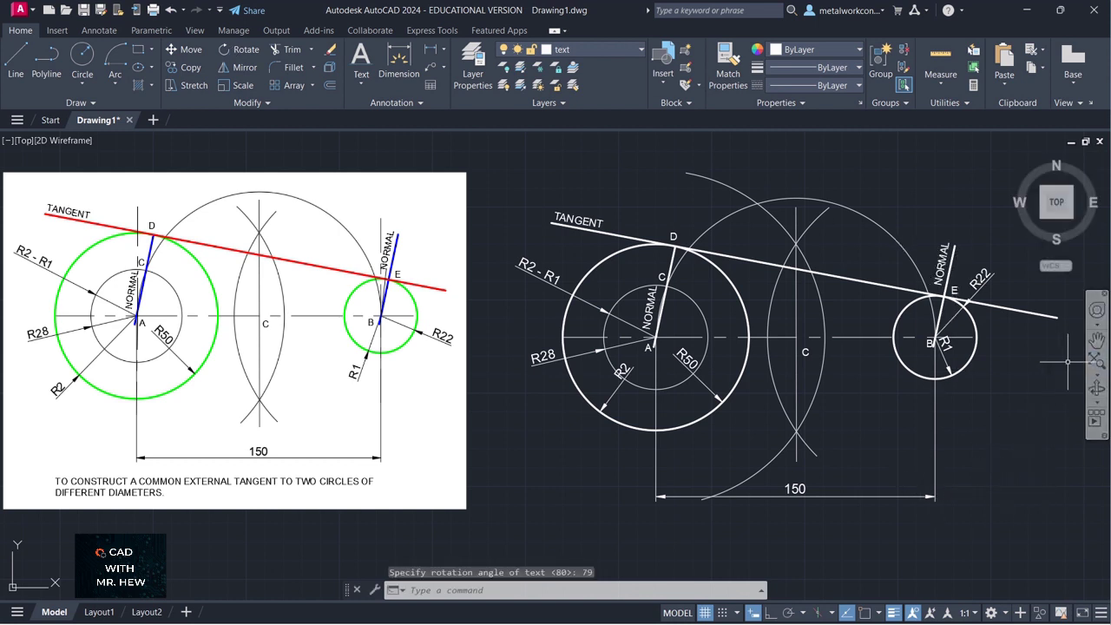
Place a multiline text box below the 150 dimension, spanning the width of the construction.
{"action": "scroll", "coordinate": [1064, 363], "scroll_direction": "down", "scroll_amount": 2}
{"action": "left_click", "coordinate": [1097, 339]}
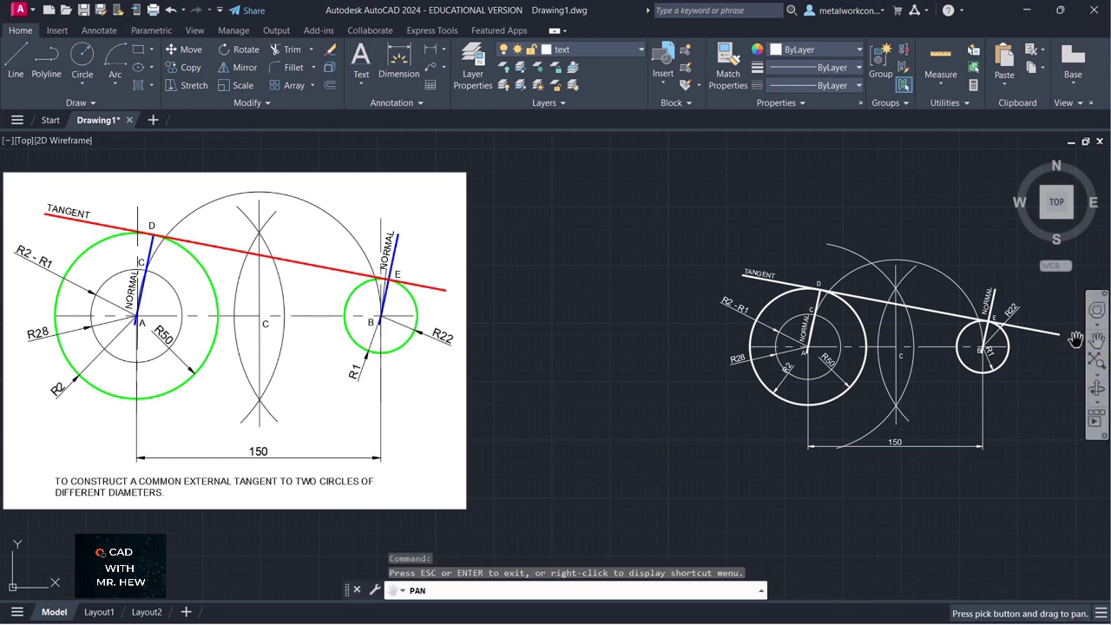
{"action": "left_click_drag", "start_coordinate": [1036, 349], "coordinate": [1000, 311]}
{"action": "scroll", "coordinate": [999, 311], "scroll_direction": "up", "scroll_amount": 2}
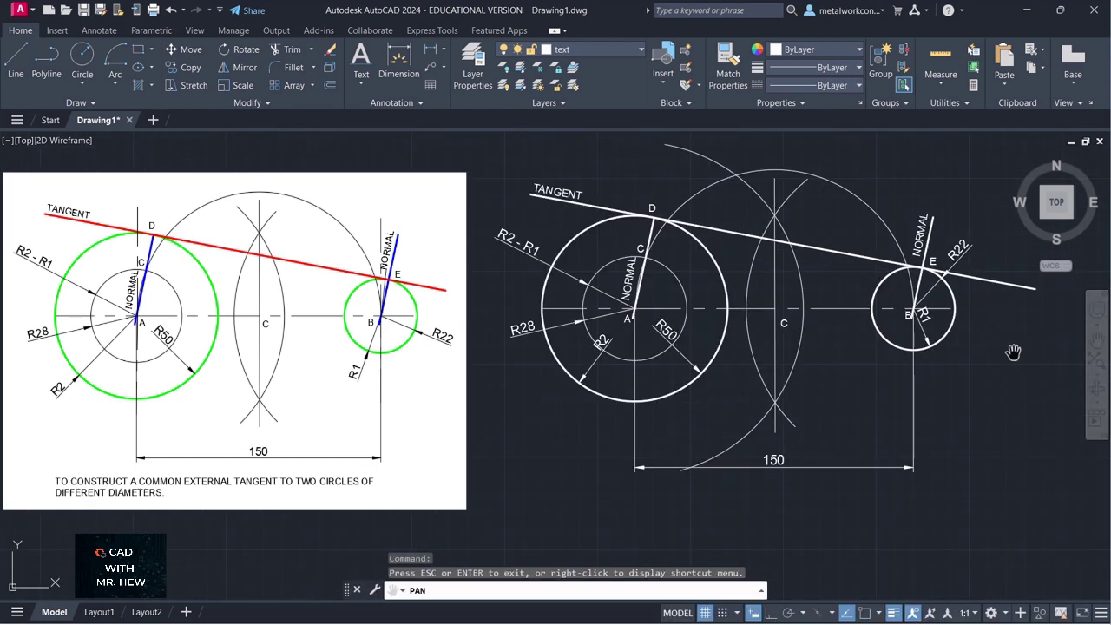
{"action": "left_click_drag", "start_coordinate": [1012, 352], "coordinate": [1070, 353]}
{"action": "key", "text": "Escape"}
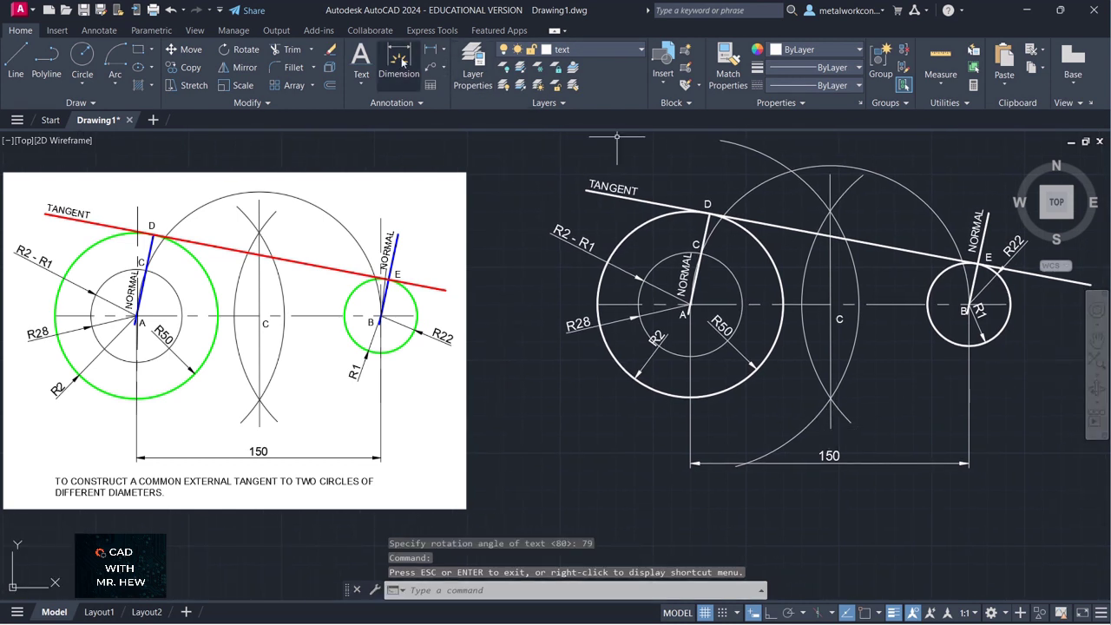
{"action": "left_click", "coordinate": [364, 84]}
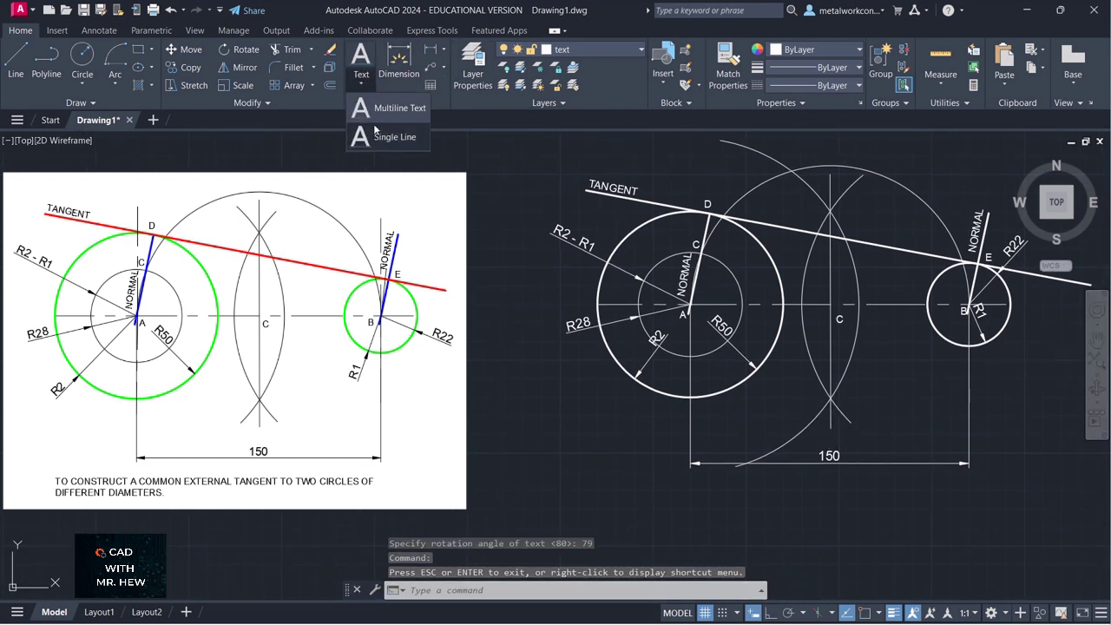
{"action": "left_click", "coordinate": [375, 108]}
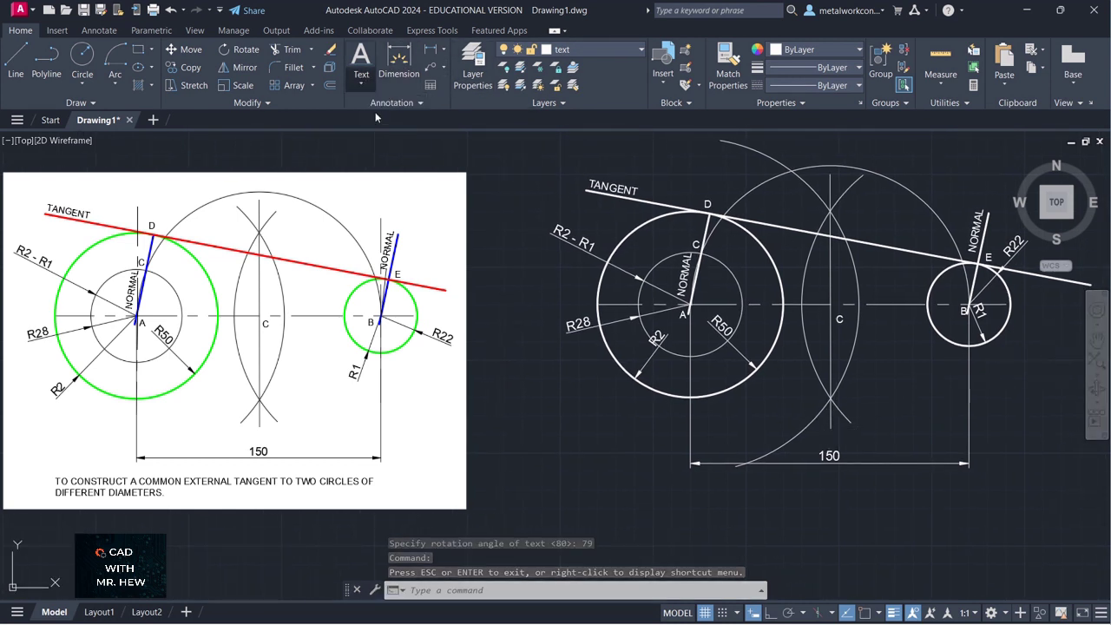
{"action": "left_click", "coordinate": [602, 489]}
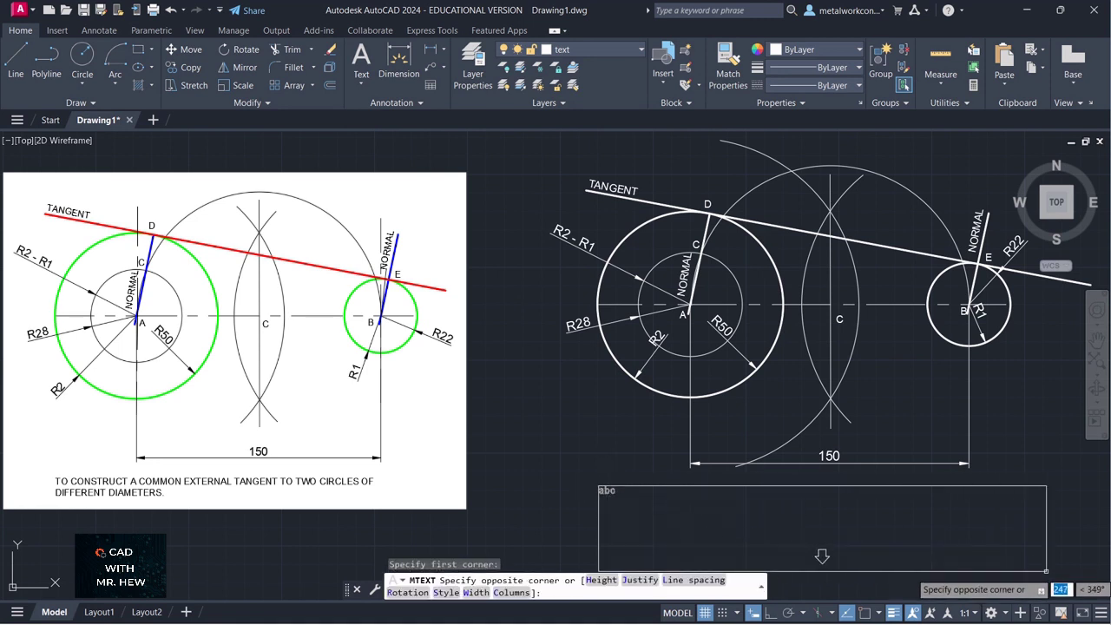
{"action": "left_click", "coordinate": [1088, 579]}
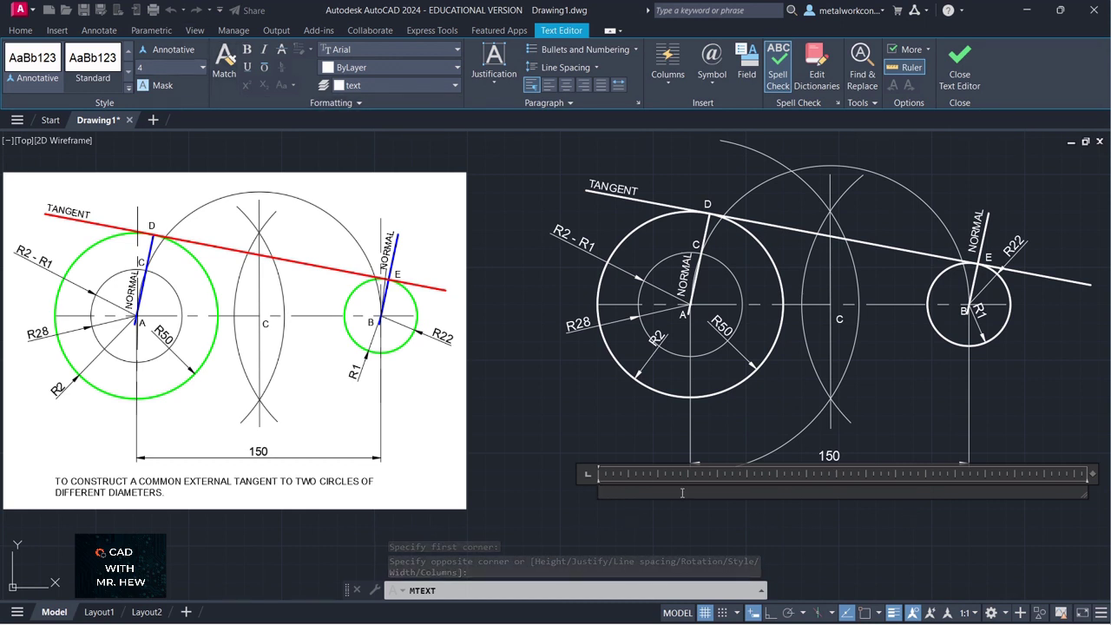
Write the caption TO CONSTRUCT A COMMON EXTERNAL TANGENT TO TWO CIRCLES OF, with DIFFERENT DIAMETERS. on a second line.
{"action": "type", "text": "T"}
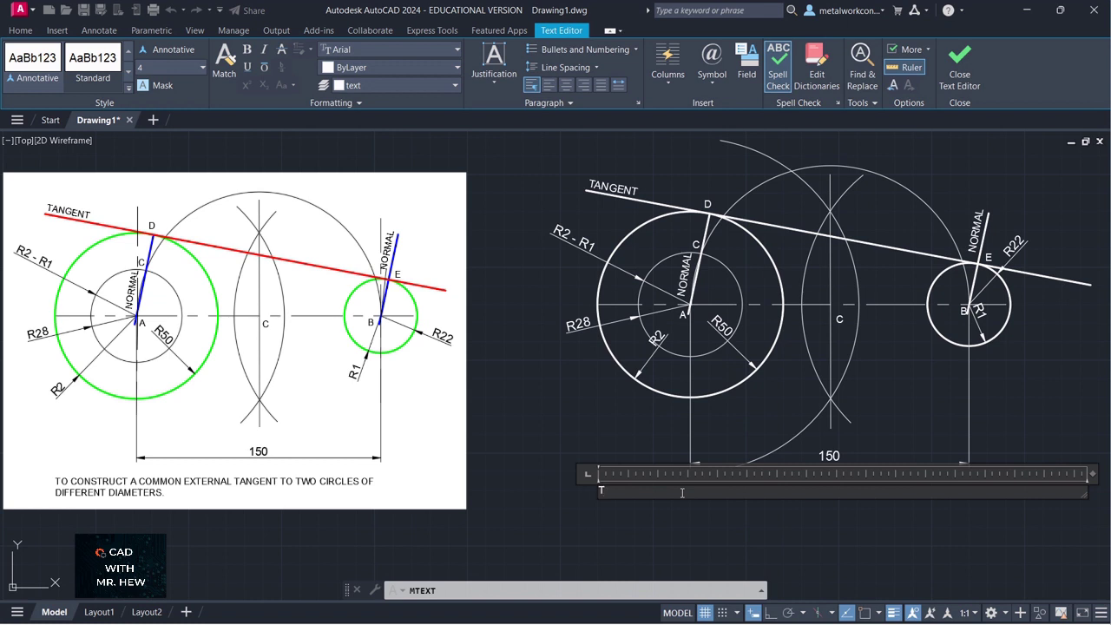
{"action": "type", "text": "O CONSTRUCT A COMMON EXTERNAL"}
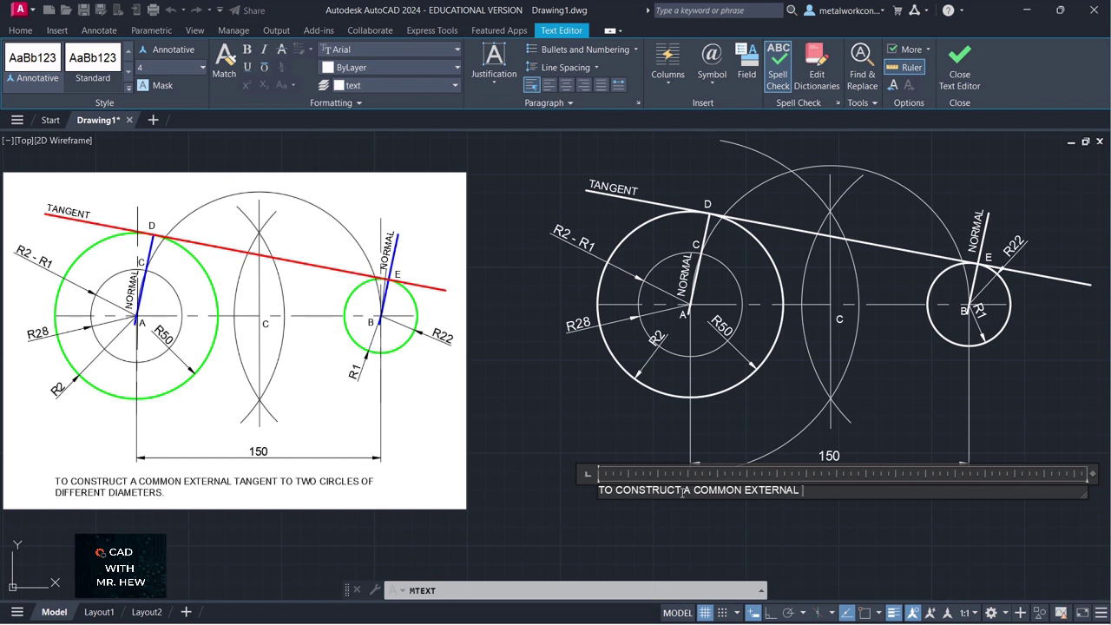
{"action": "type", "text": " TS"}
{"action": "key", "text": "BackSpace"}
{"action": "type", "text": "ANGENT TO"}
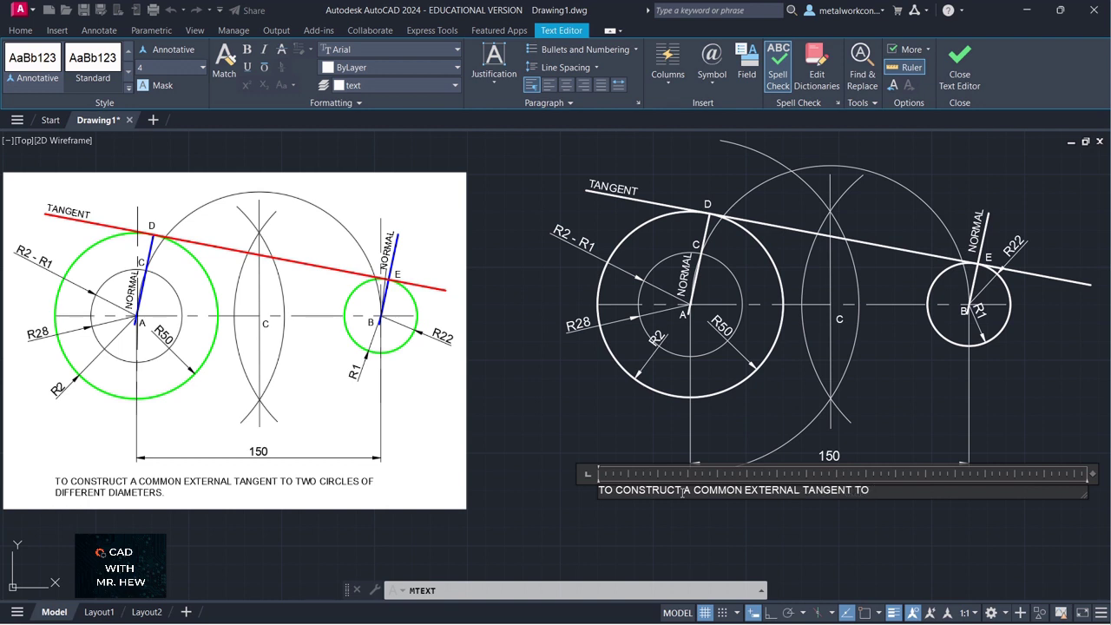
{"action": "type", "text": " TWO CIRCL"}
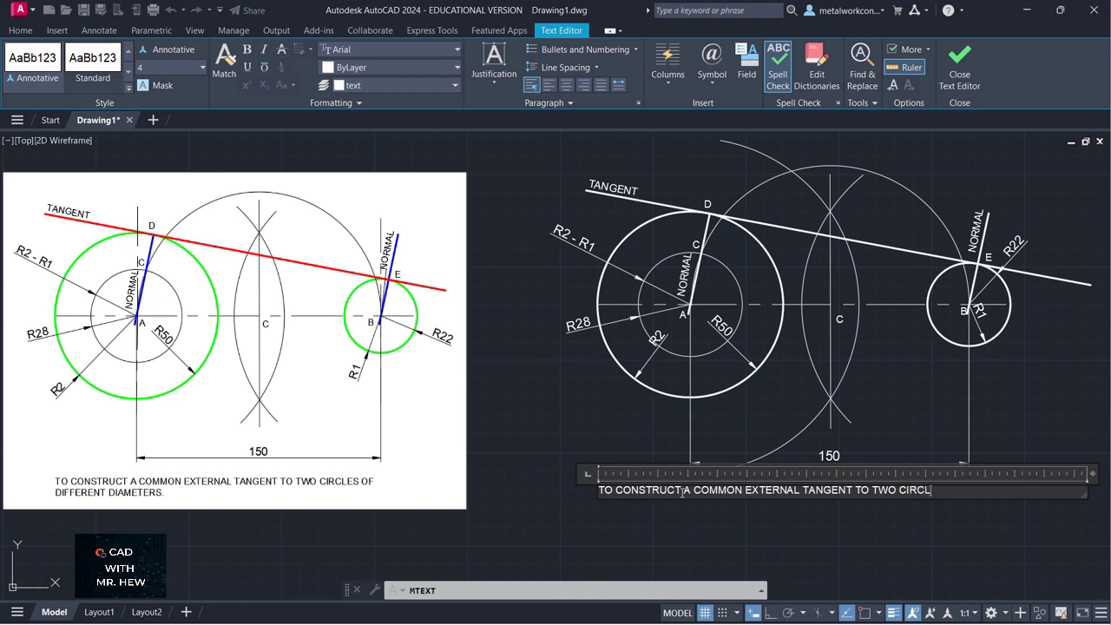
{"action": "type", "text": "ES OF"}
{"action": "key", "text": "Return"}
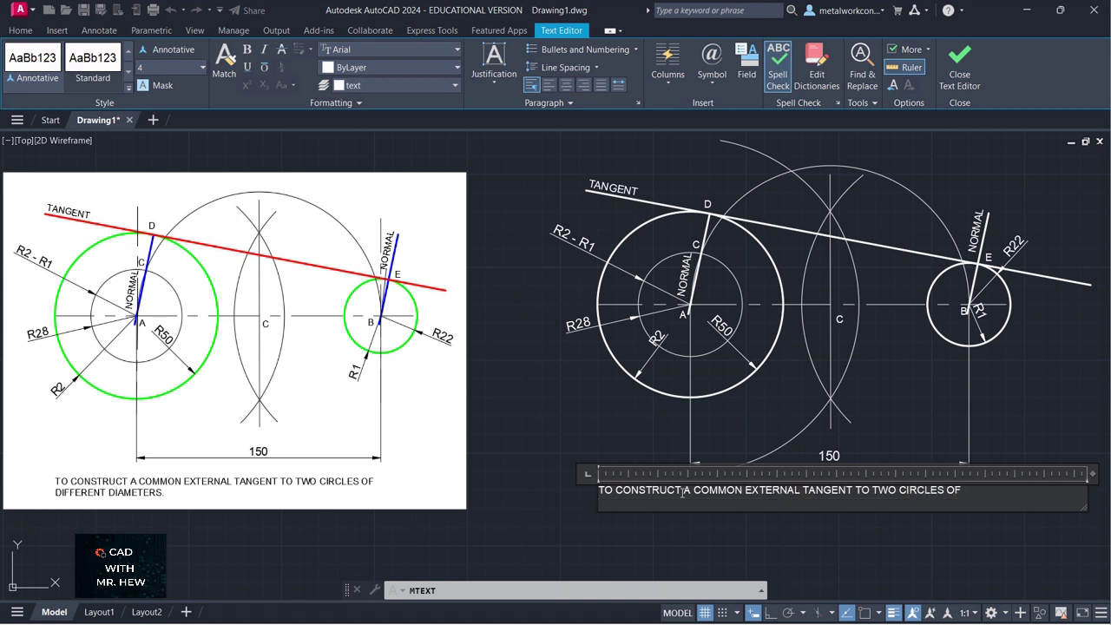
{"action": "type", "text": "DIFFERENT DIAMETE"}
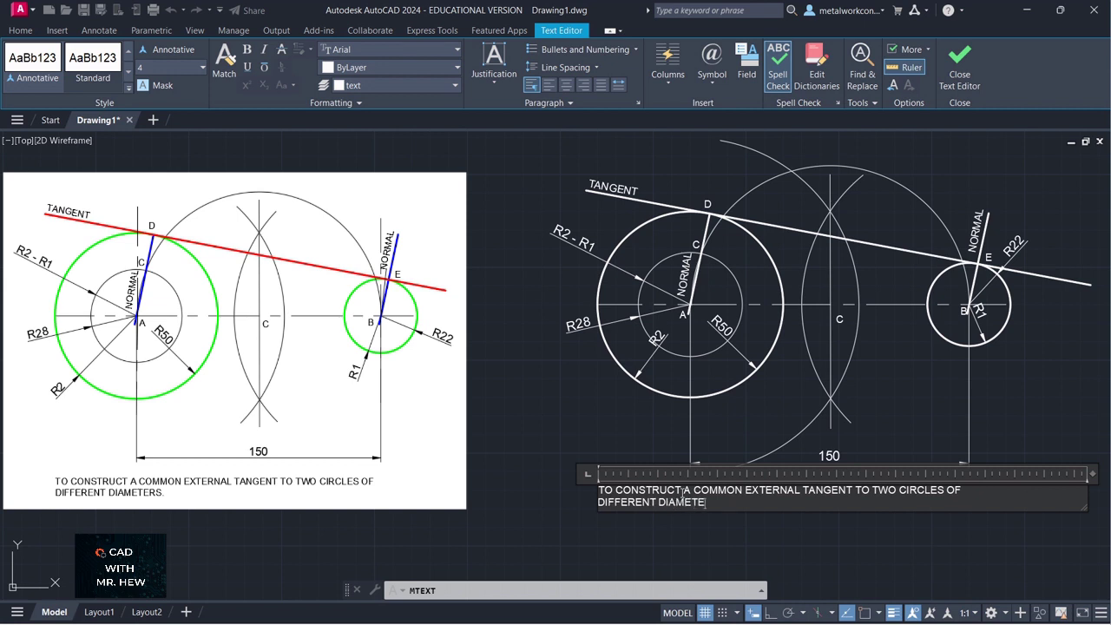
{"action": "type", "text": "RS."}
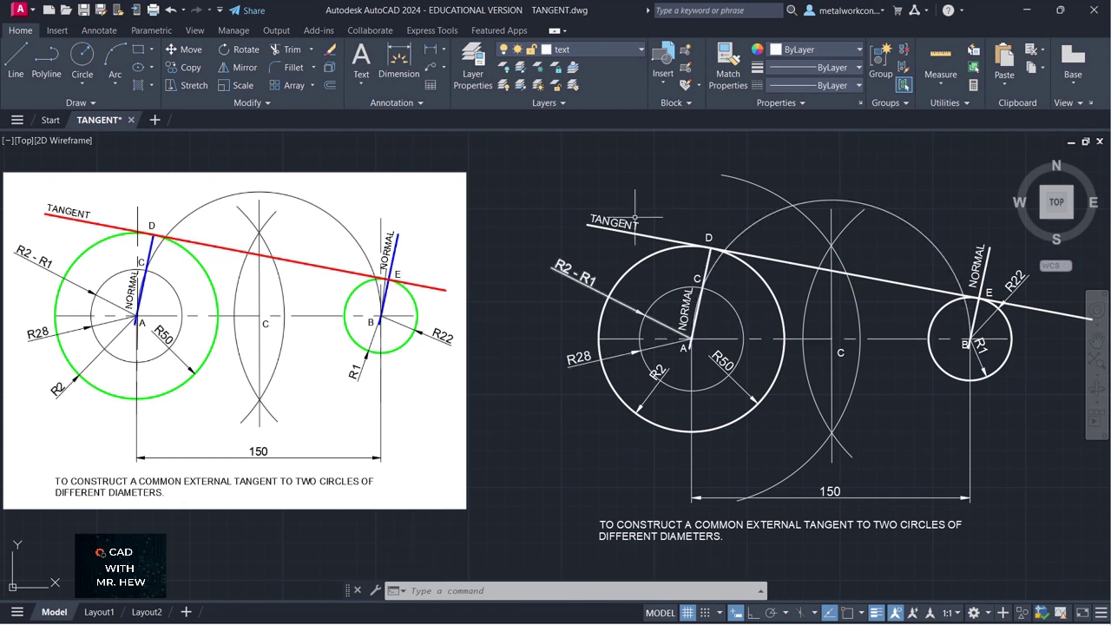
On the center layer with ortho on, draw a vertical line about 67 long upward from centre A past the tangent line.
{"action": "left_click", "coordinate": [751, 339]}
{"action": "key", "text": "Escape"}
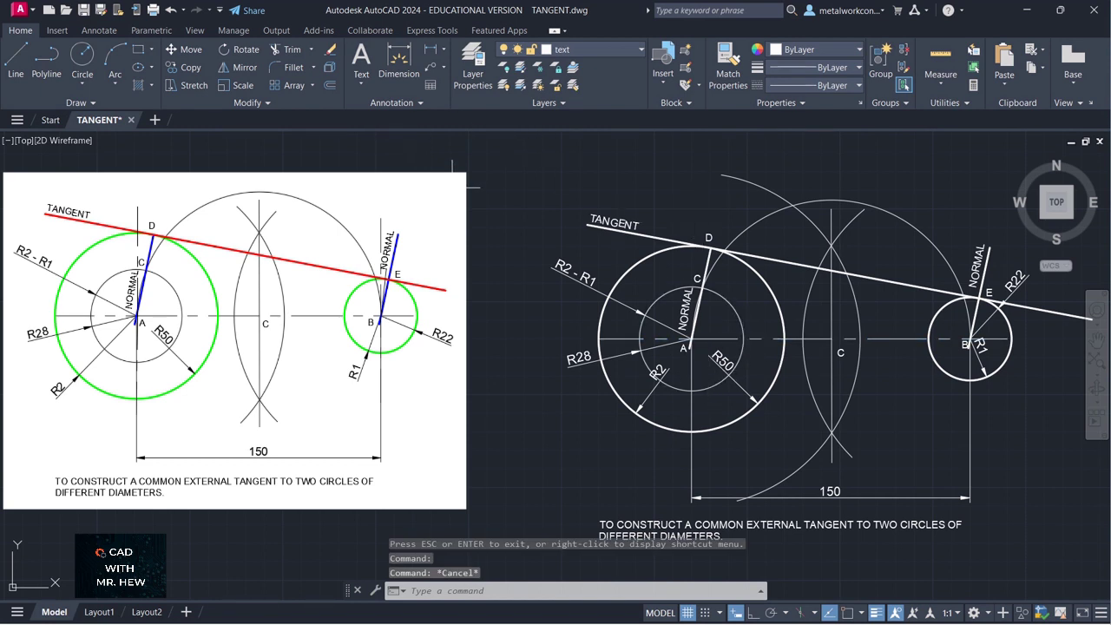
{"action": "left_click", "coordinate": [579, 50]}
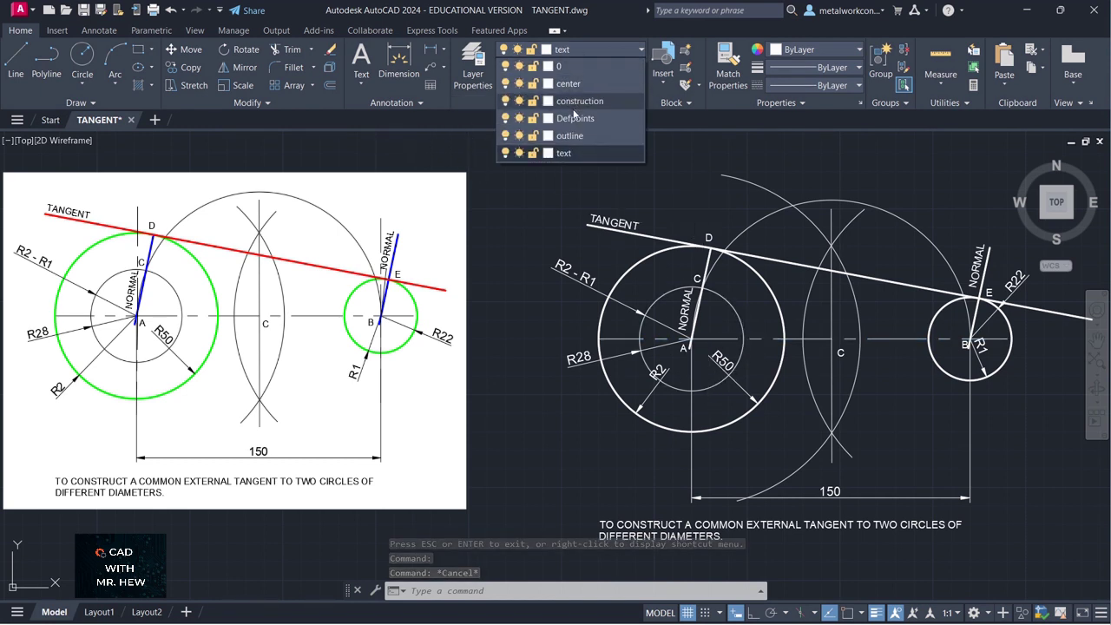
{"action": "left_click", "coordinate": [574, 87]}
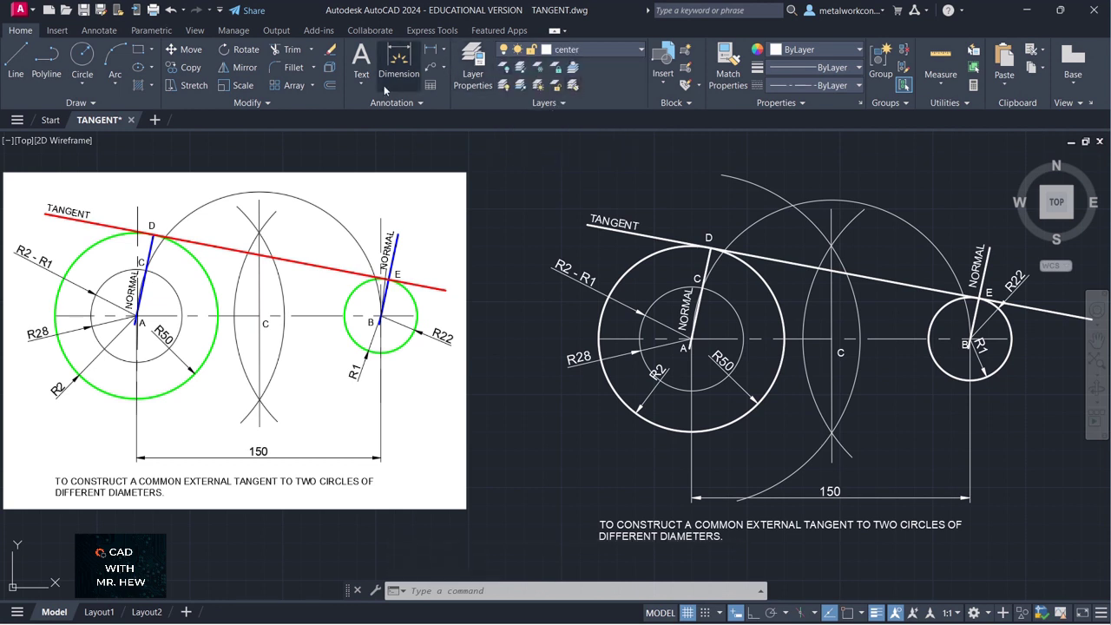
{"action": "left_click", "coordinate": [15, 62]}
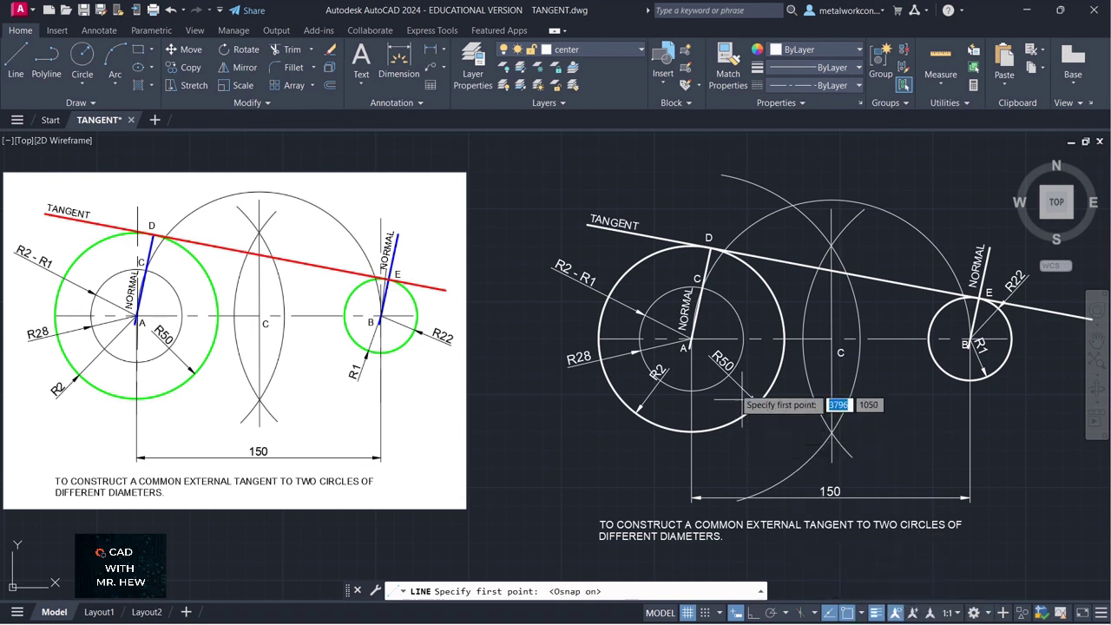
{"action": "left_click", "coordinate": [691, 338]}
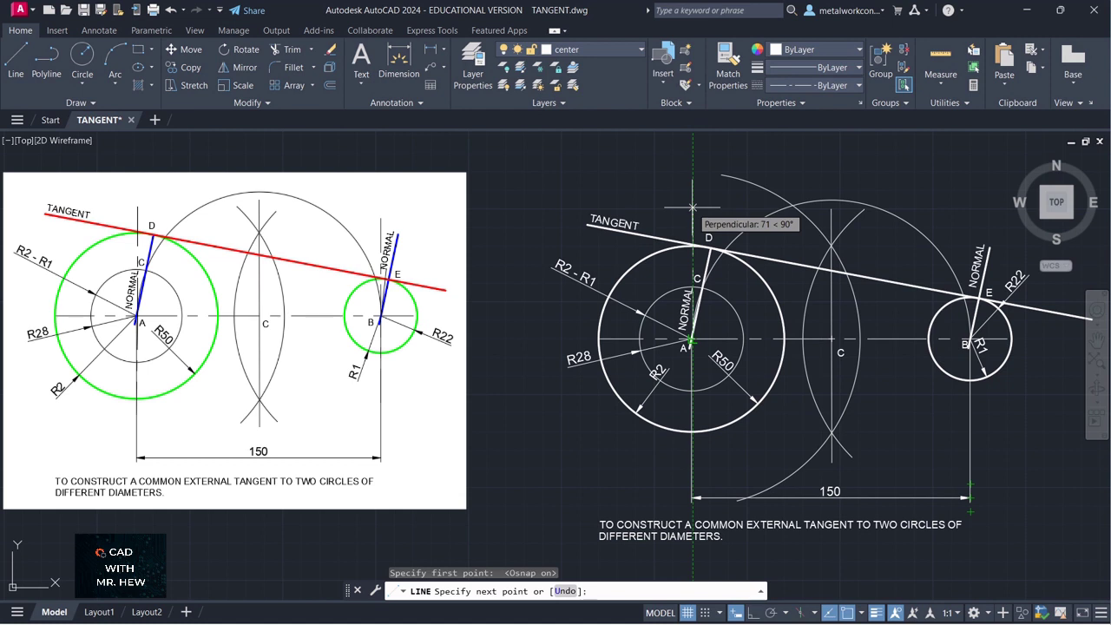
{"action": "left_click", "coordinate": [754, 613]}
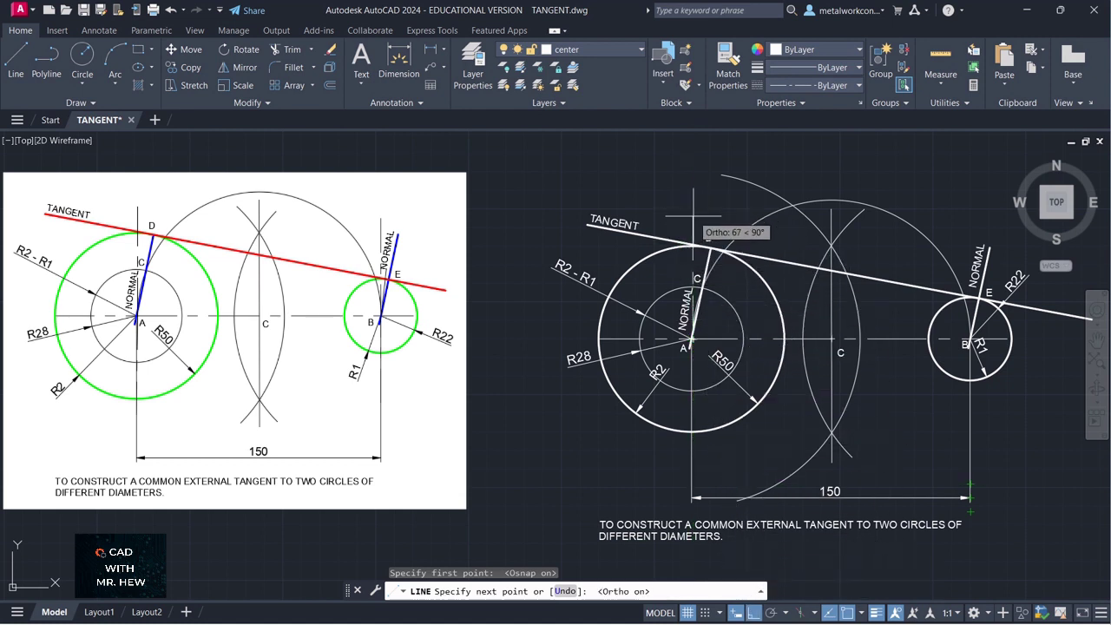
{"action": "key", "text": "Return"}
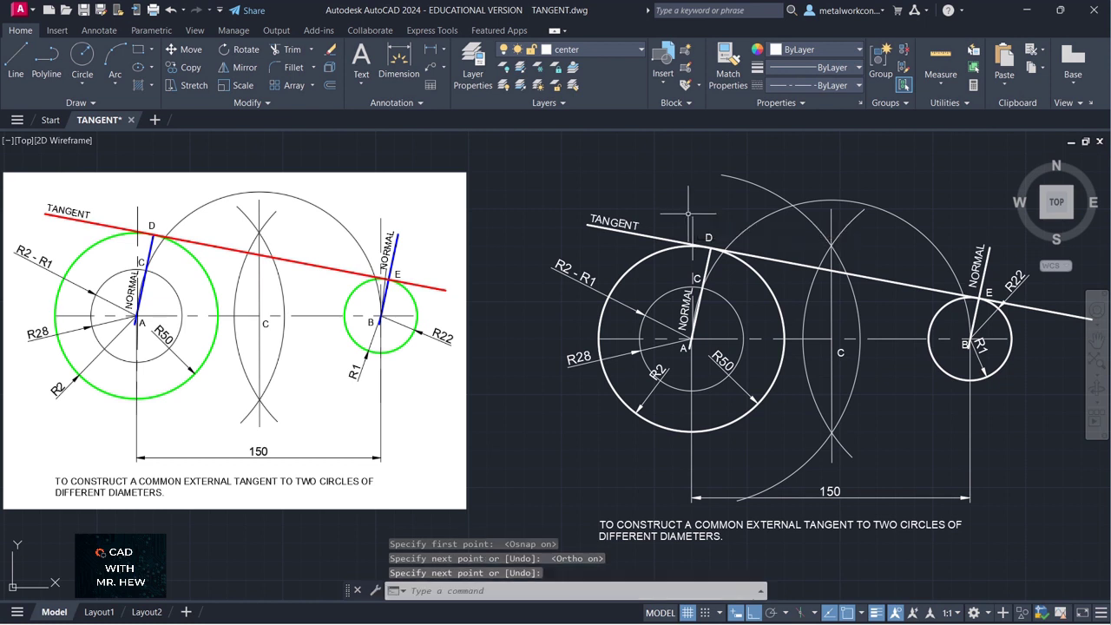
Draw a vertical centre line from centre A downward, ending just below the large circle.
{"action": "key", "text": "Return"}
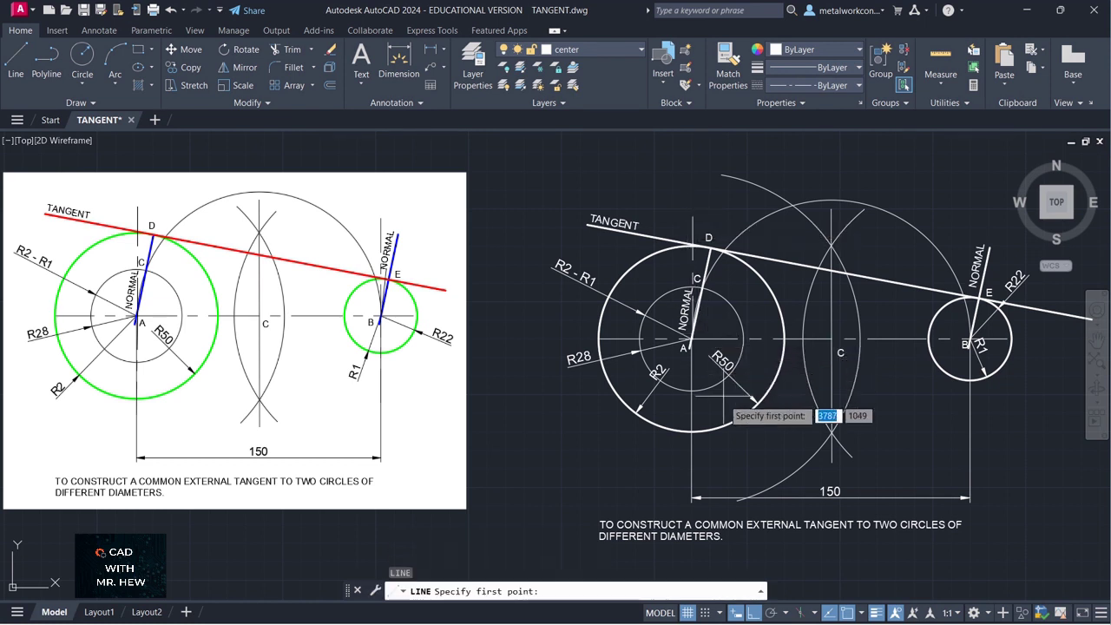
{"action": "left_click", "coordinate": [692, 340]}
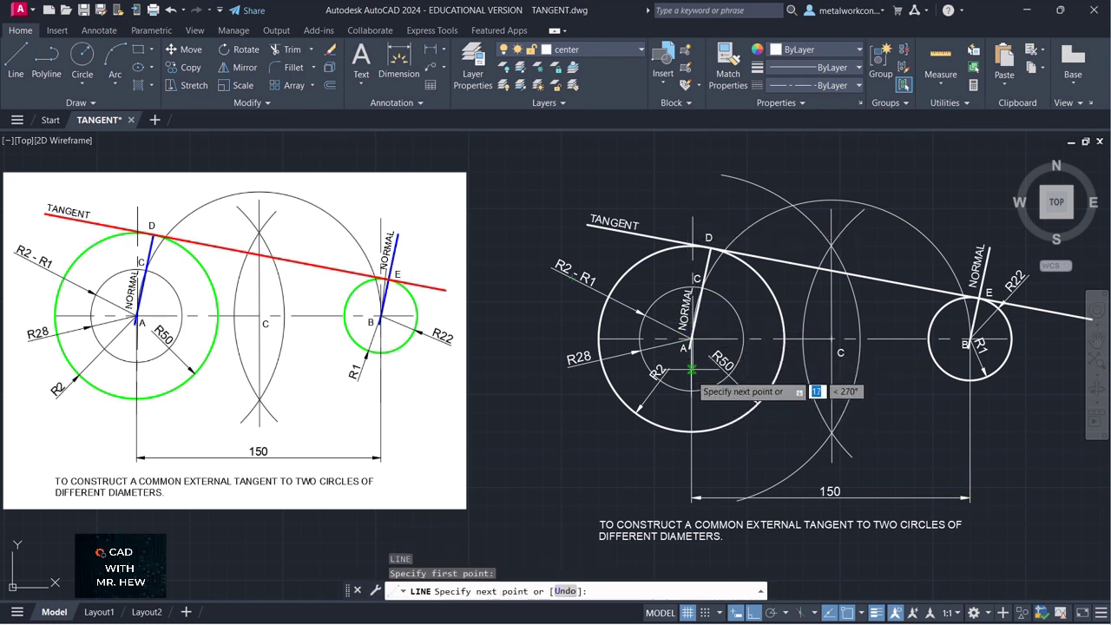
{"action": "left_click", "coordinate": [692, 449]}
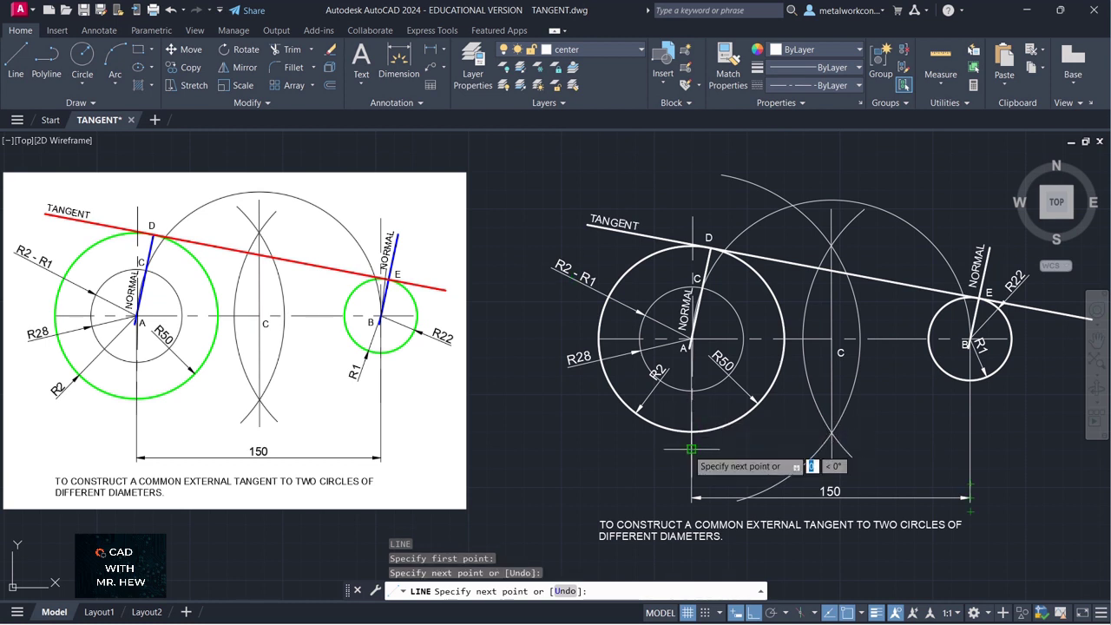
{"action": "key", "text": "Return"}
{"action": "key", "text": "Return"}
{"action": "left_click", "coordinate": [969, 329]}
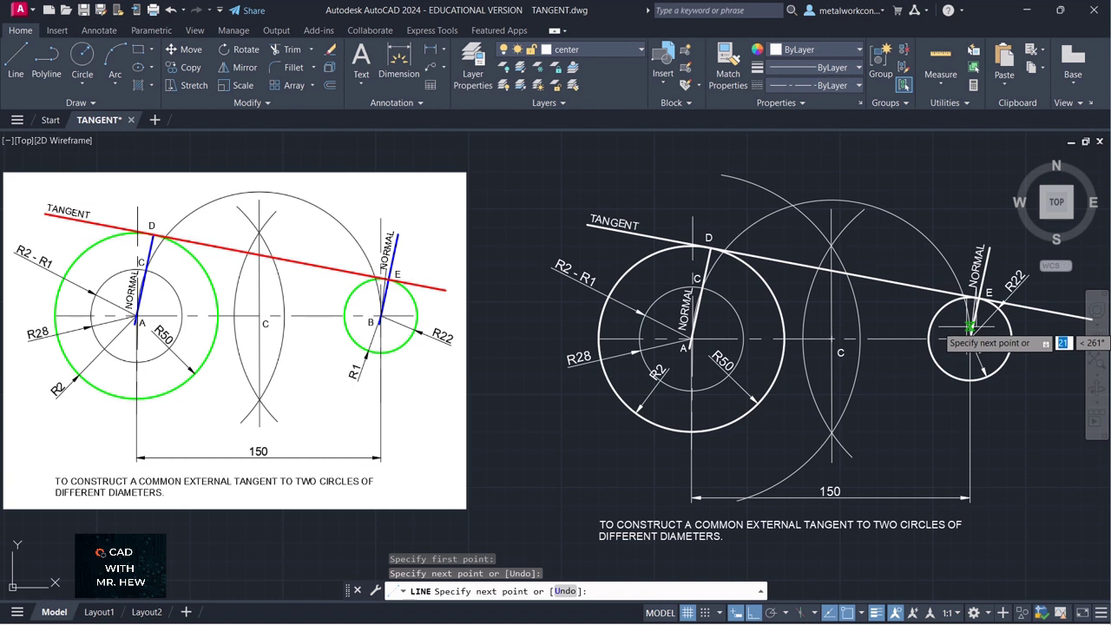
{"action": "key", "text": "Escape"}
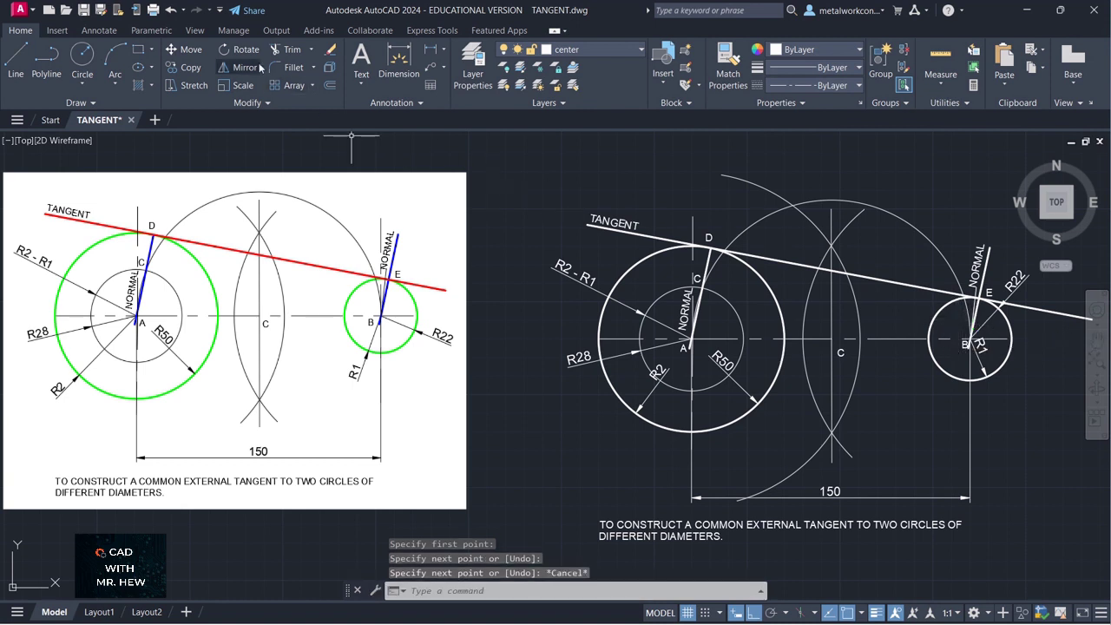
{"action": "left_click", "coordinate": [170, 10]}
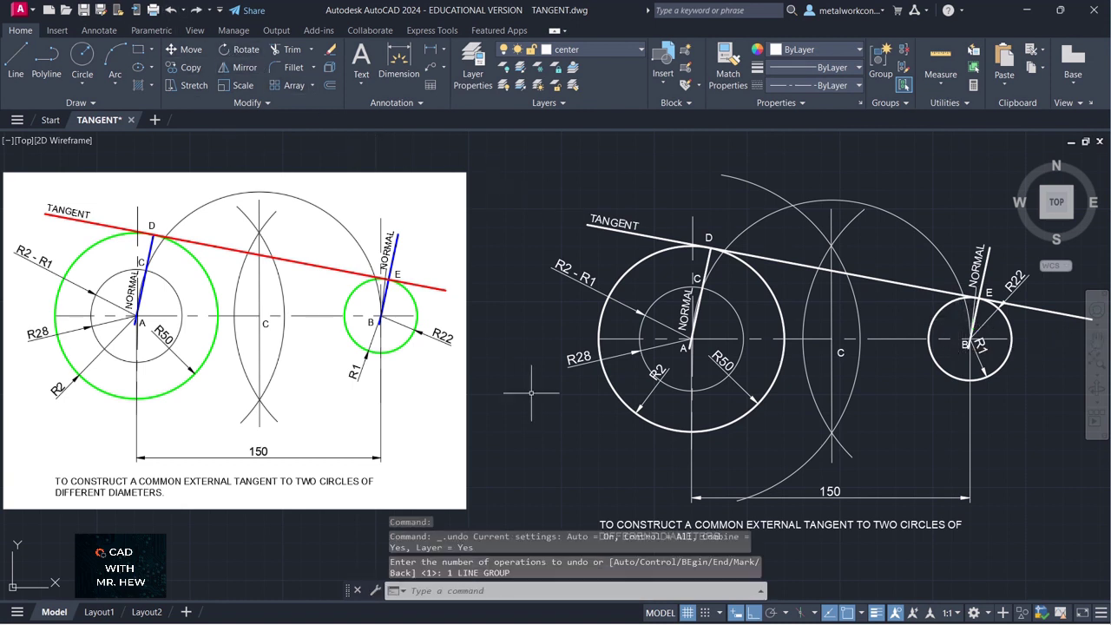
Draw a vertical centre line from centre B upward, ending above the tangent line with object snap off.
{"action": "left_click", "coordinate": [14, 63]}
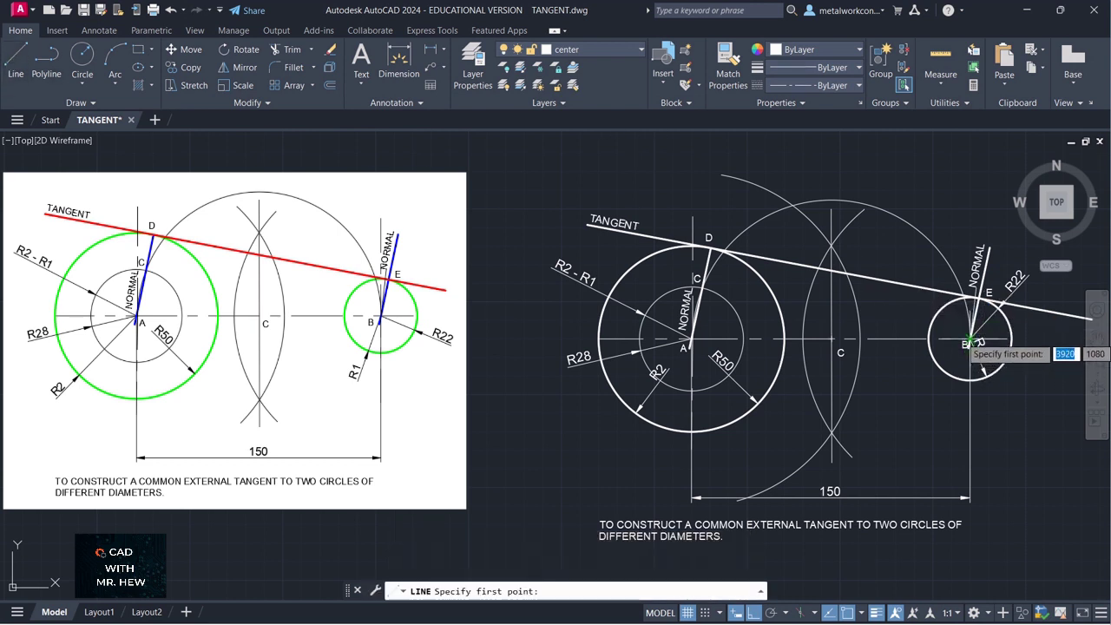
{"action": "left_click", "coordinate": [970, 341]}
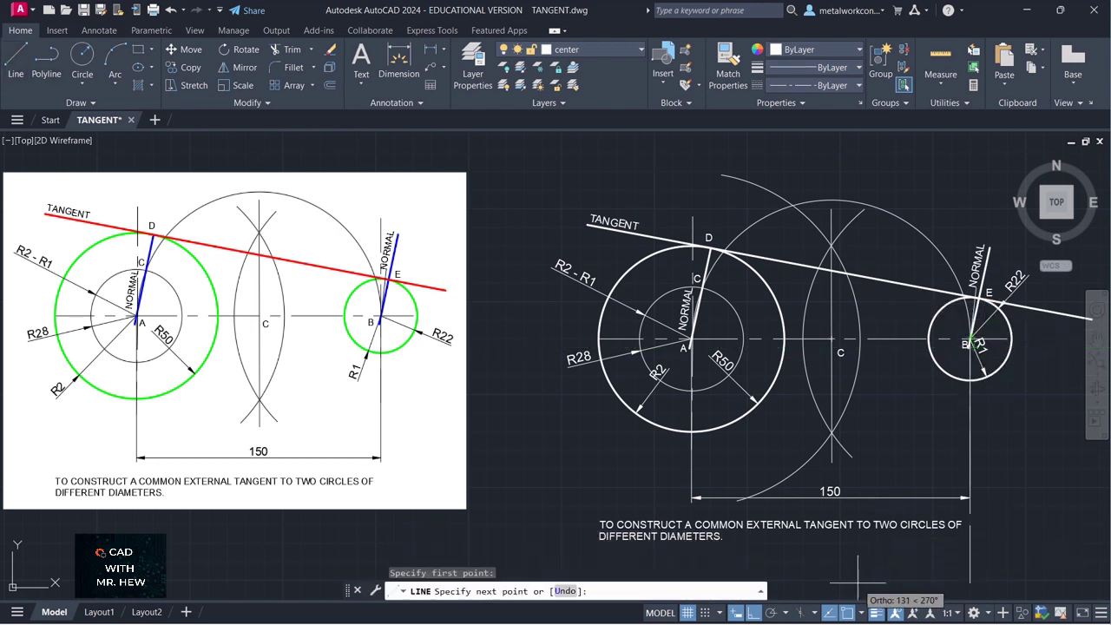
{"action": "left_click", "coordinate": [847, 615]}
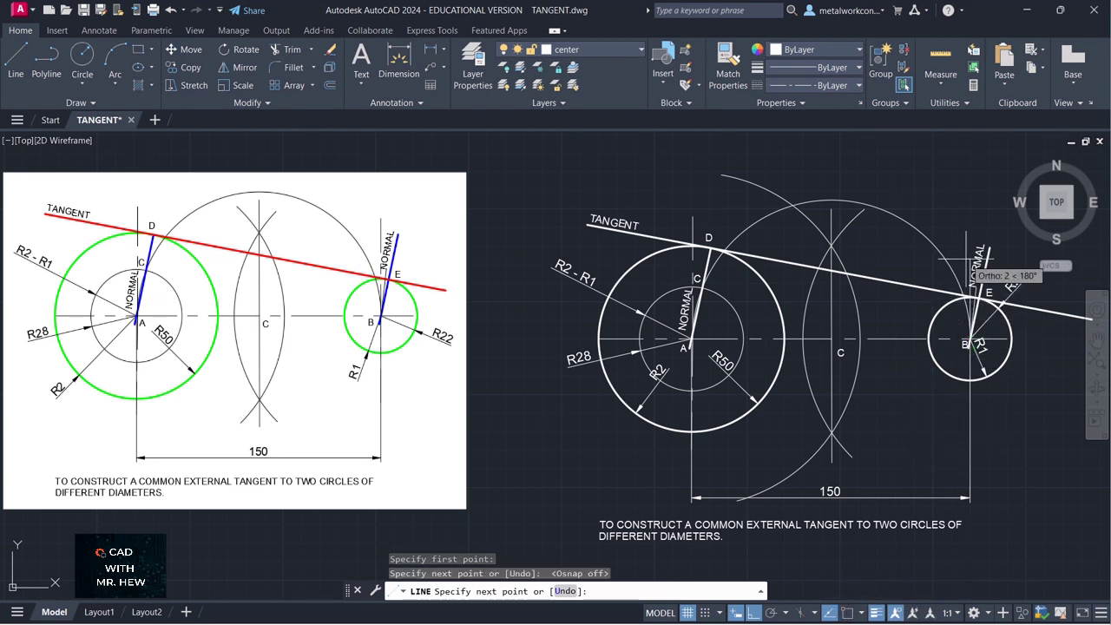
{"action": "key", "text": "Escape"}
Draw a vertical centre line from centre B downward, ending just below the small circle.
{"action": "key", "text": "space"}
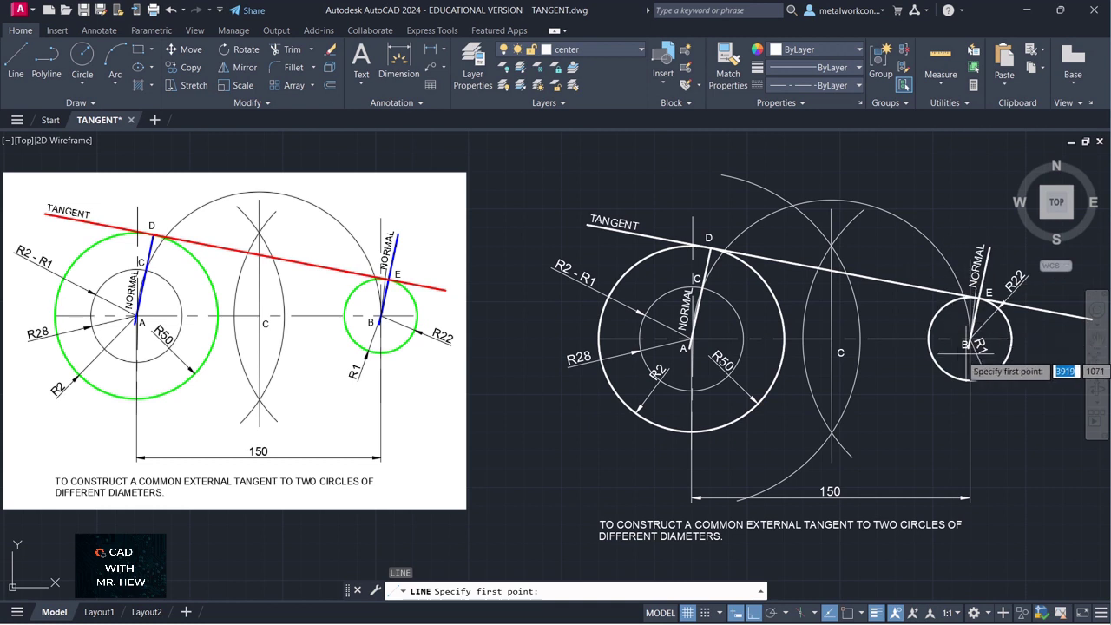
{"action": "left_click", "coordinate": [849, 613]}
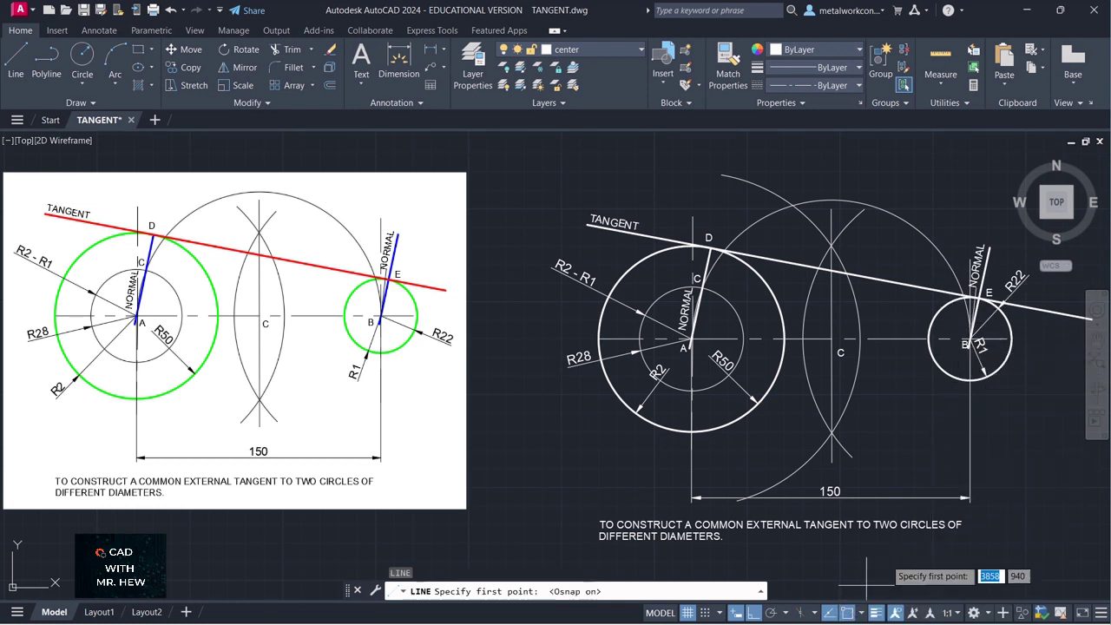
{"action": "left_click", "coordinate": [969, 343]}
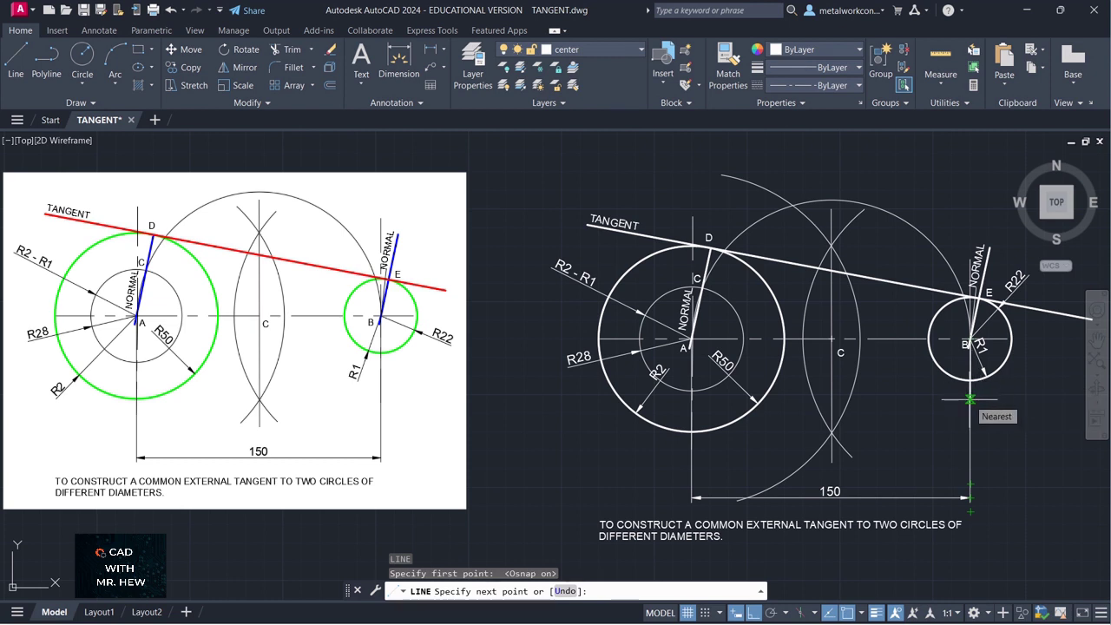
{"action": "left_click", "coordinate": [850, 612]}
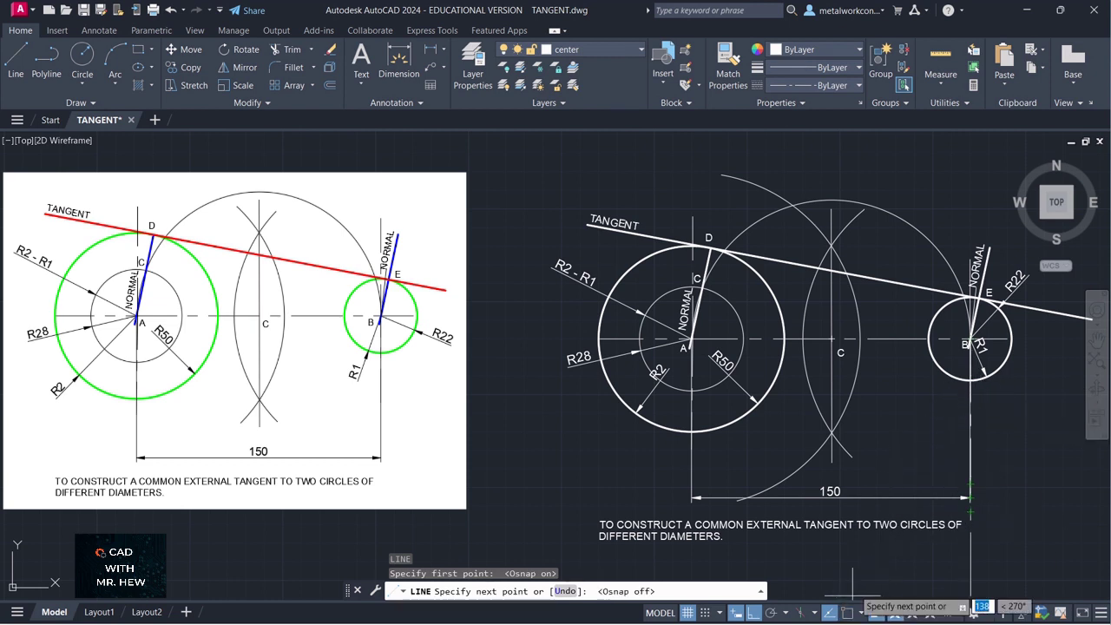
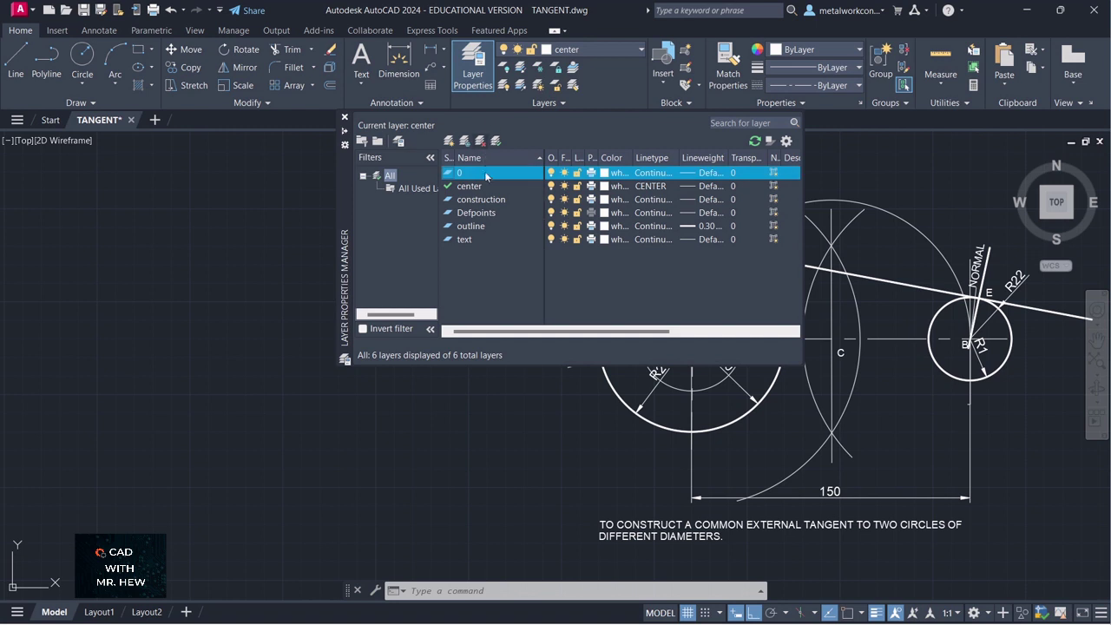
Create a new layer named dimension and make it the current layer.
{"action": "left_click", "coordinate": [450, 141]}
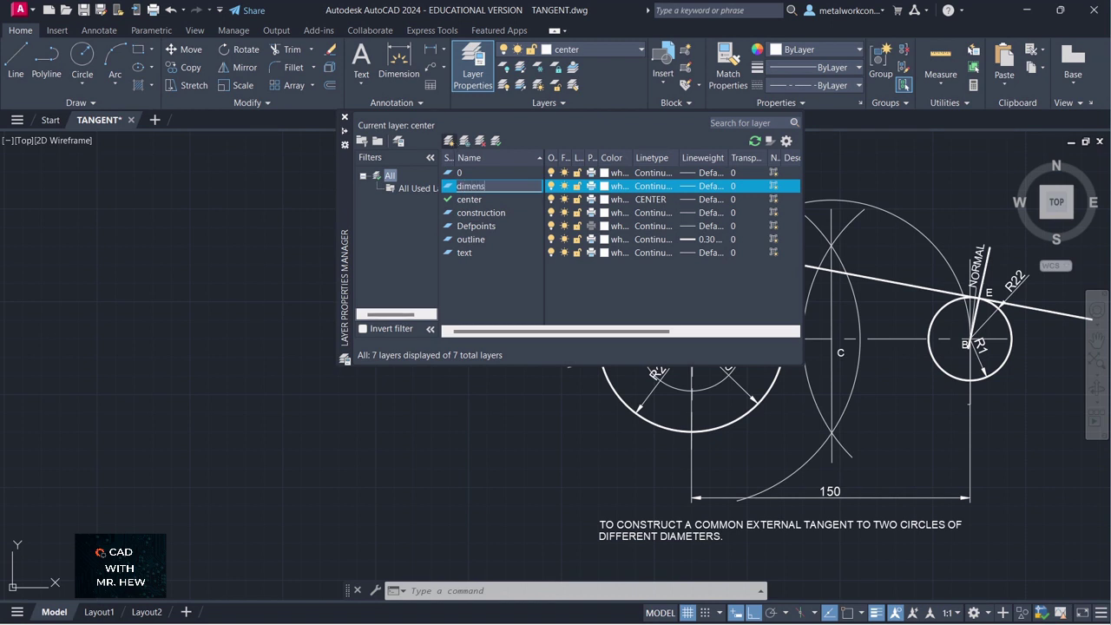
{"action": "key", "text": "Return"}
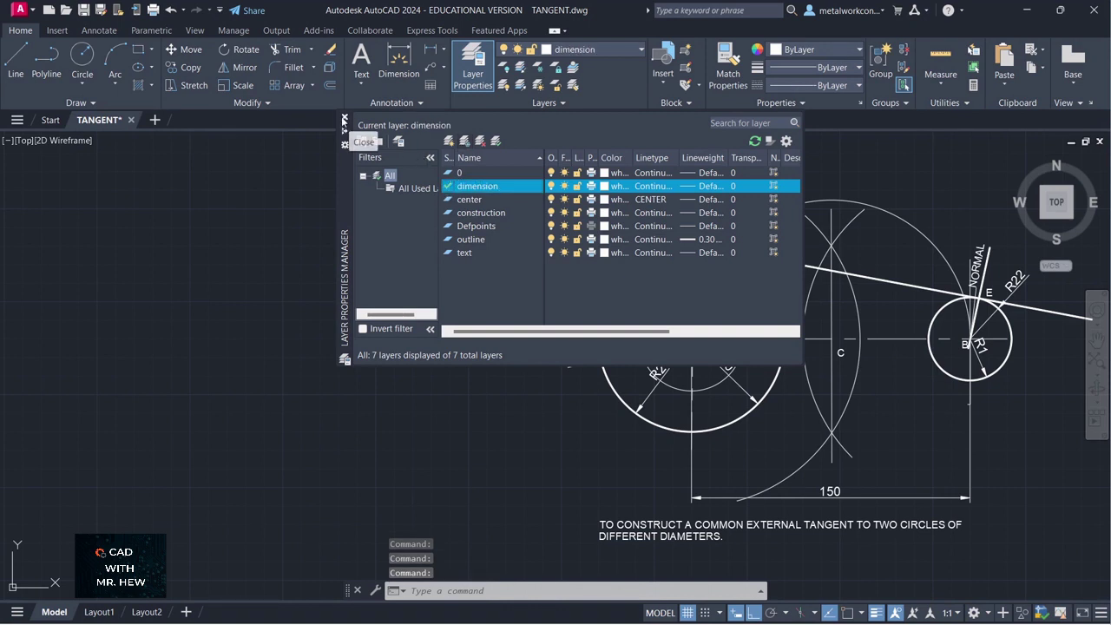
{"action": "left_click", "coordinate": [344, 119]}
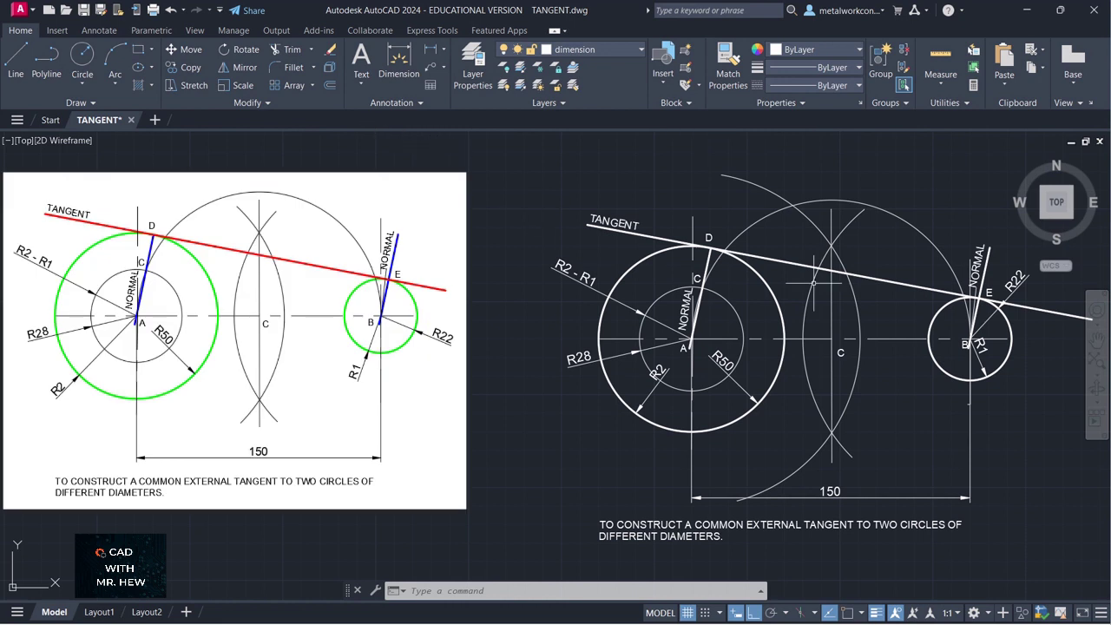
Move the 150 dimension from the text layer to the dimension layer.
{"action": "left_click", "coordinate": [971, 422]}
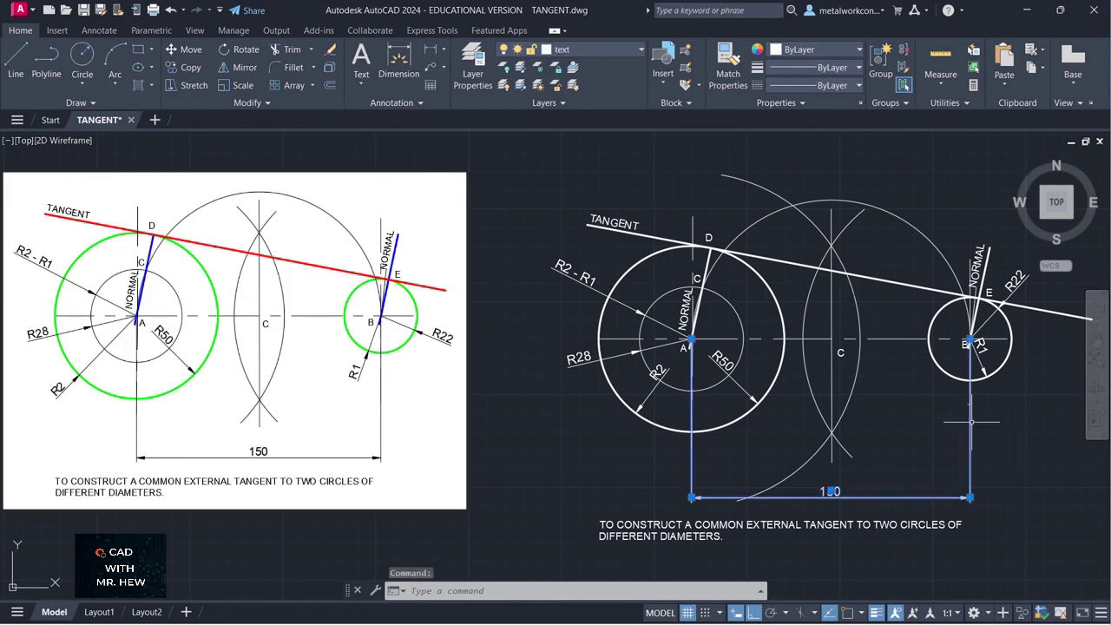
{"action": "left_click", "coordinate": [599, 51]}
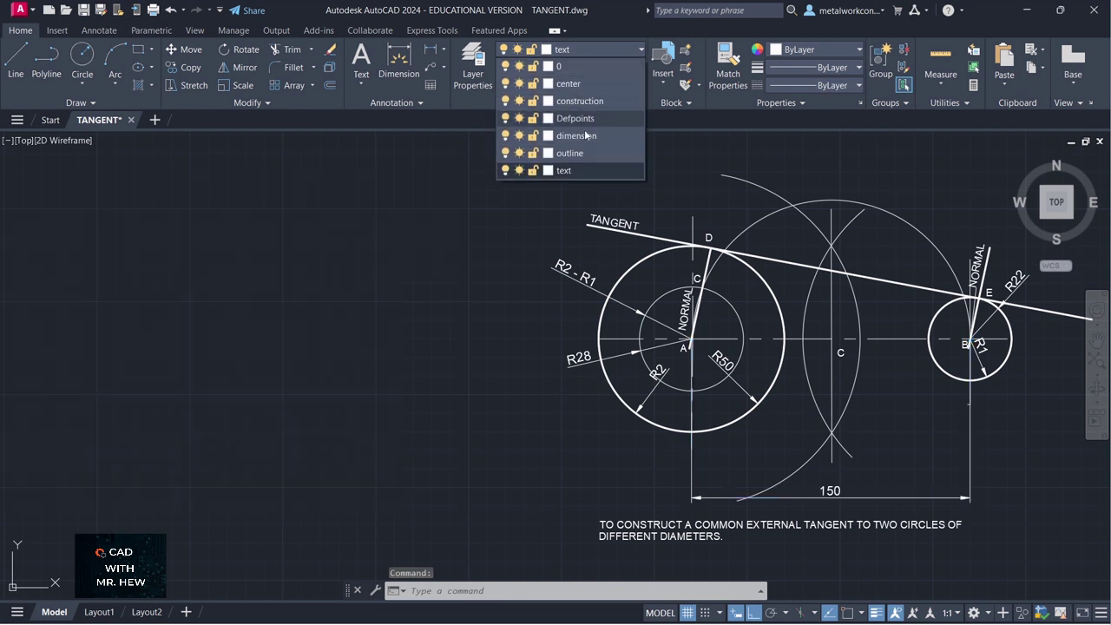
{"action": "left_click", "coordinate": [584, 135]}
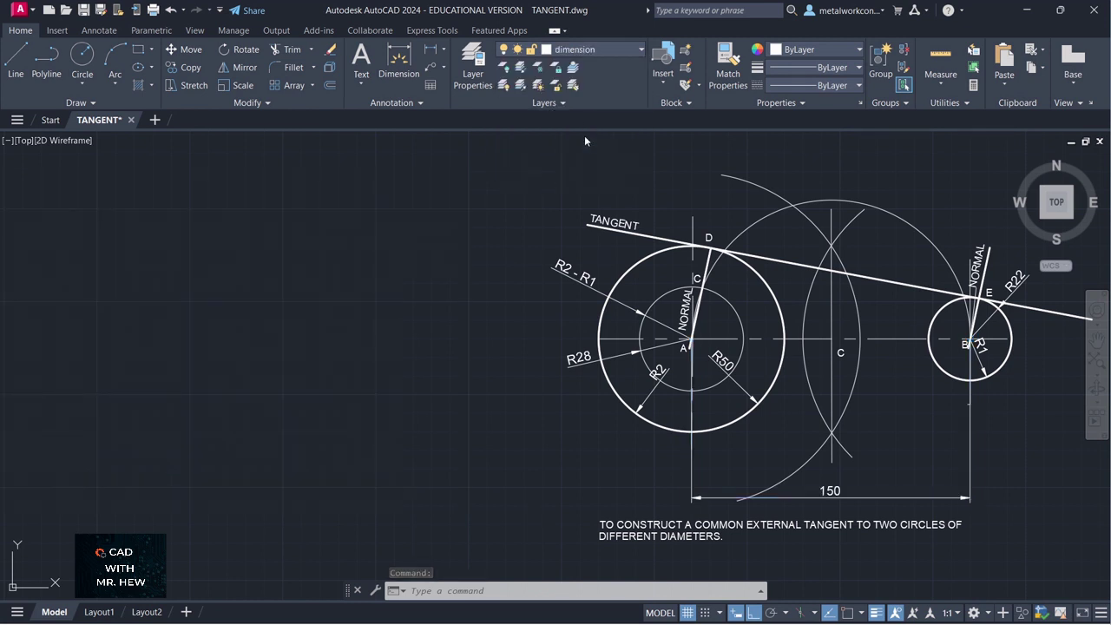
Lock the dimension layer and turn it off, even though it is the current layer.
{"action": "left_click", "coordinate": [566, 52]}
{"action": "left_click", "coordinate": [534, 136]}
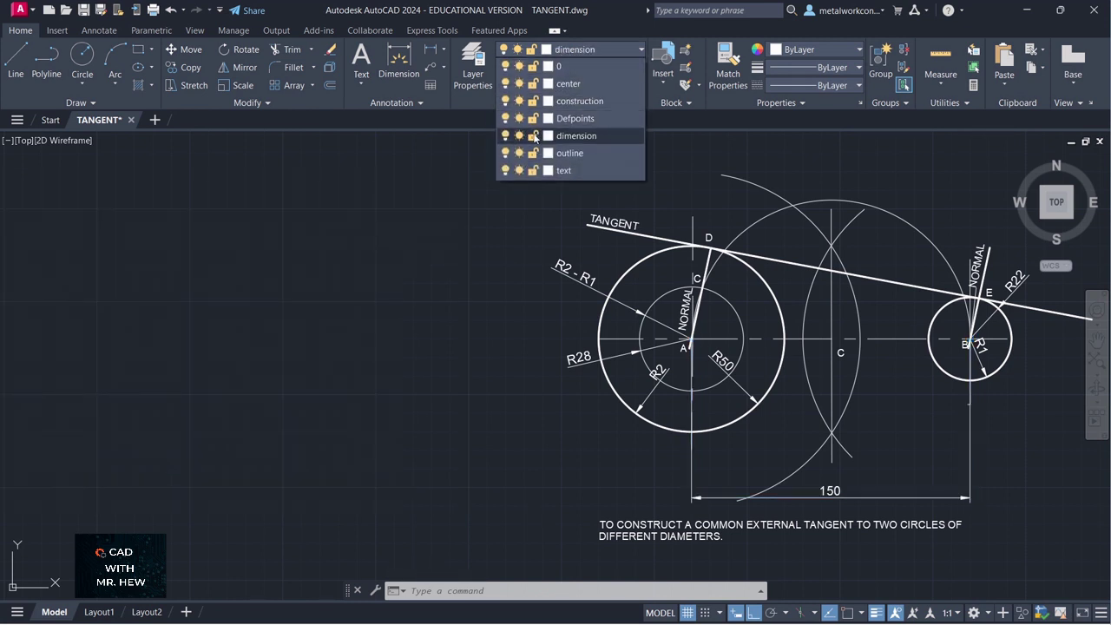
{"action": "left_click", "coordinate": [534, 135]}
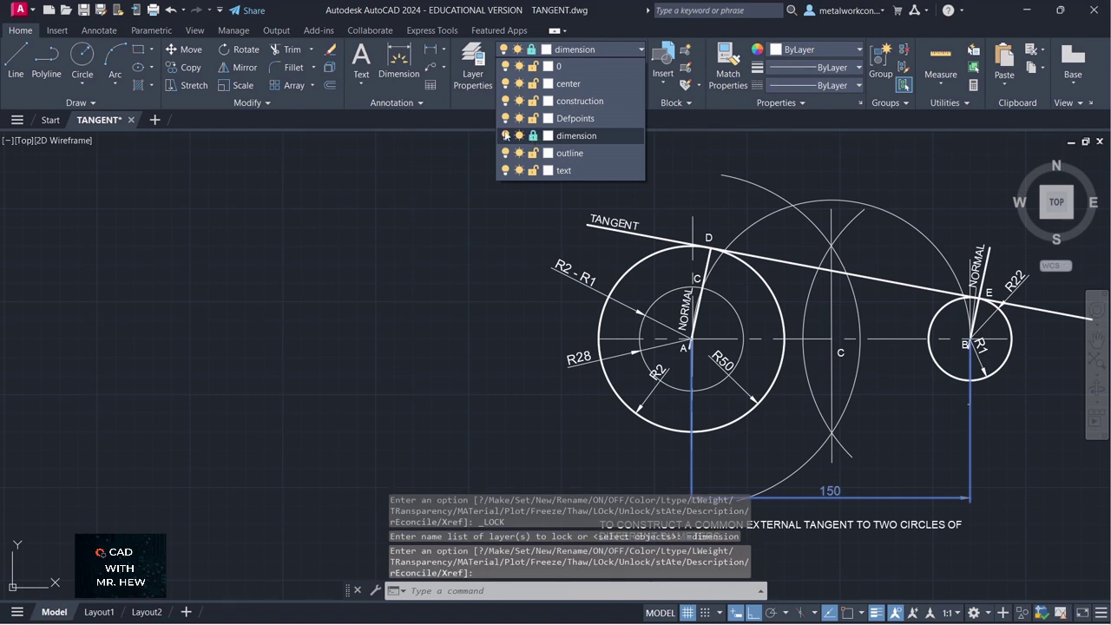
{"action": "left_click", "coordinate": [506, 136]}
{"action": "left_click", "coordinate": [515, 304]}
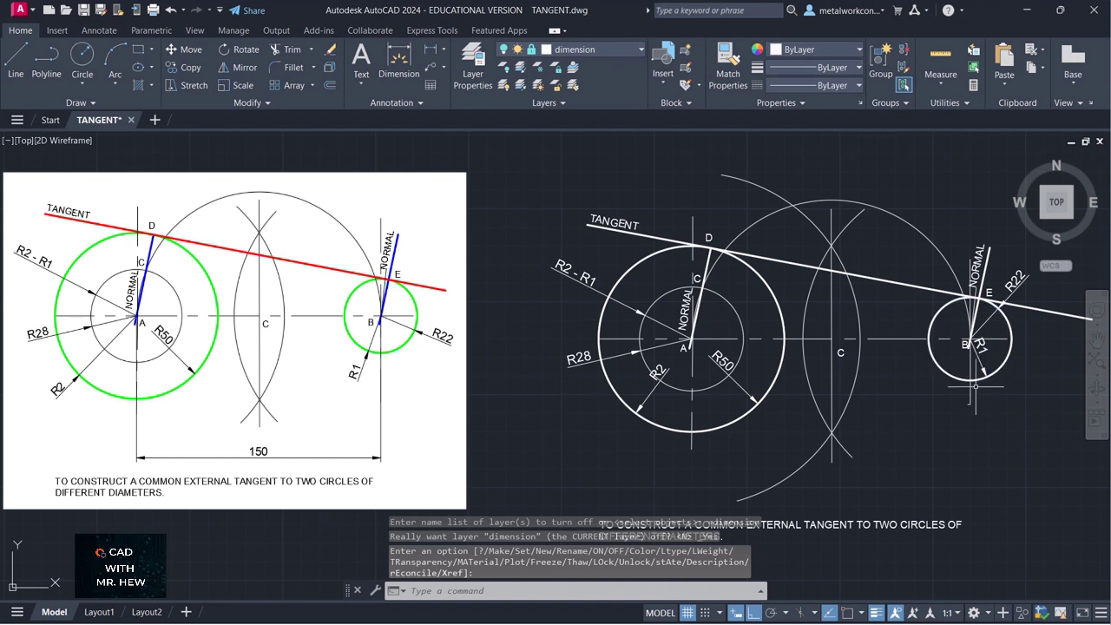
{"action": "key", "text": "Return"}
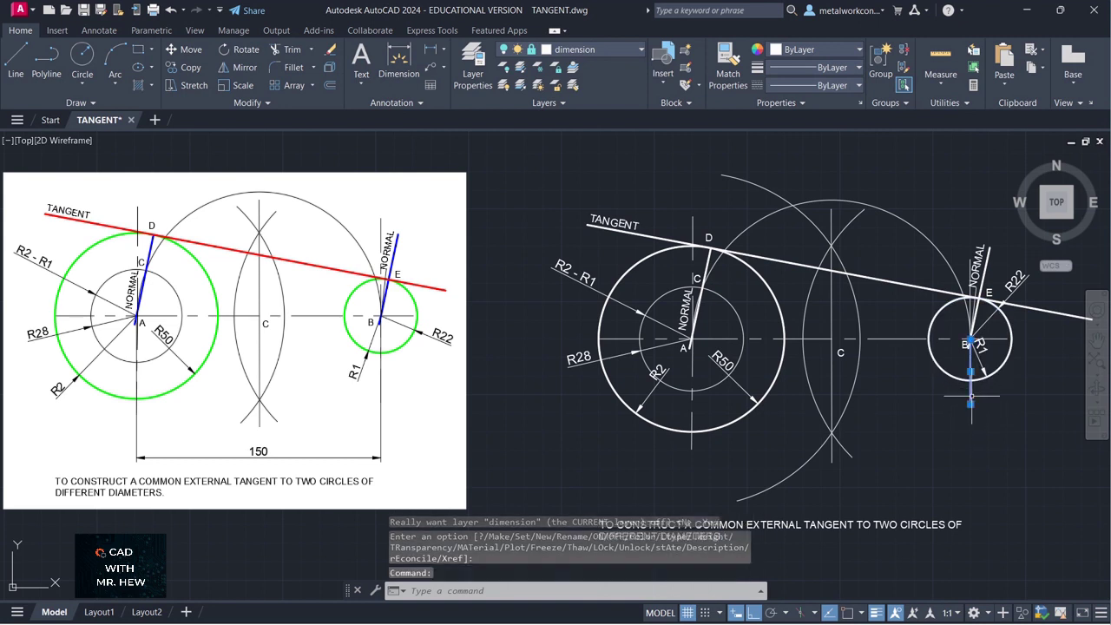
Try to join the upper and lower vertical centre lines through centre B.
{"action": "left_click", "coordinate": [970, 386]}
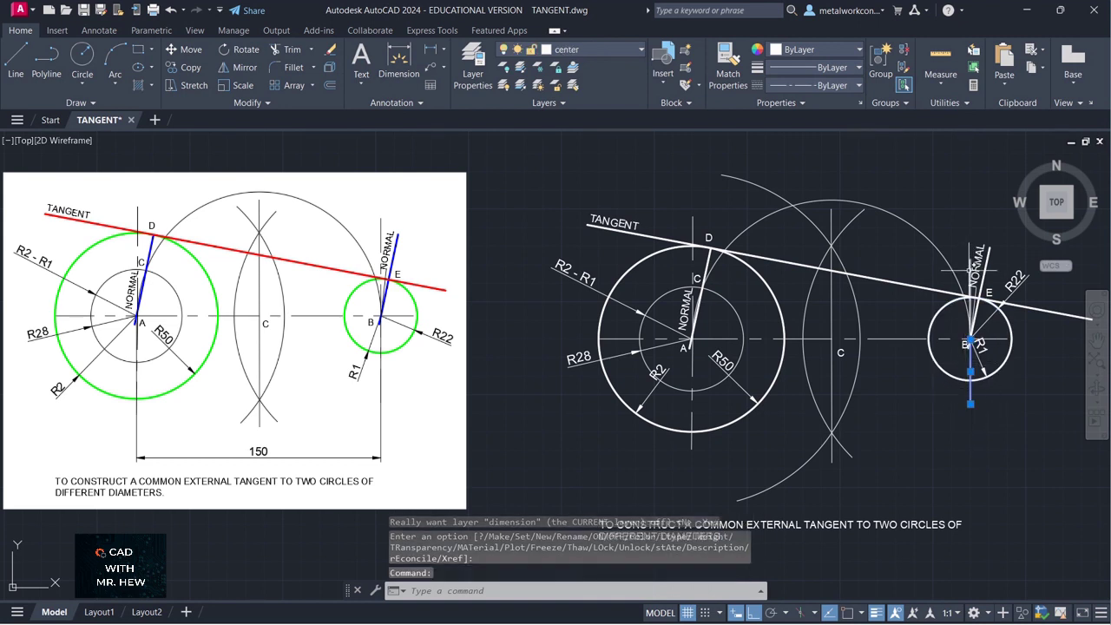
{"action": "left_click", "coordinate": [970, 270]}
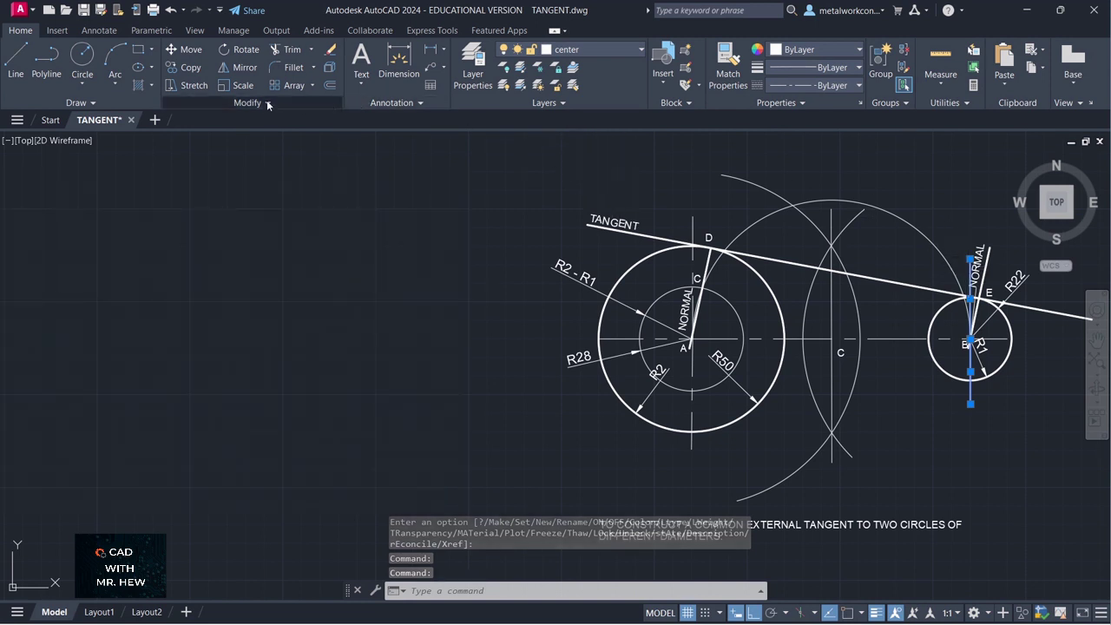
{"action": "left_click", "coordinate": [267, 102]}
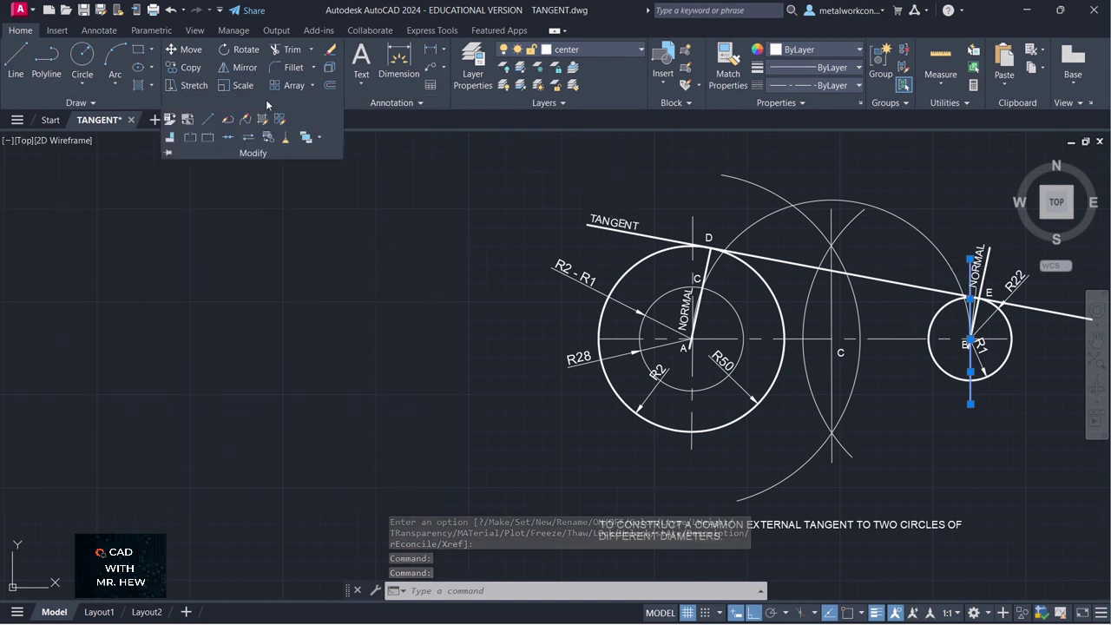
{"action": "left_click", "coordinate": [227, 136]}
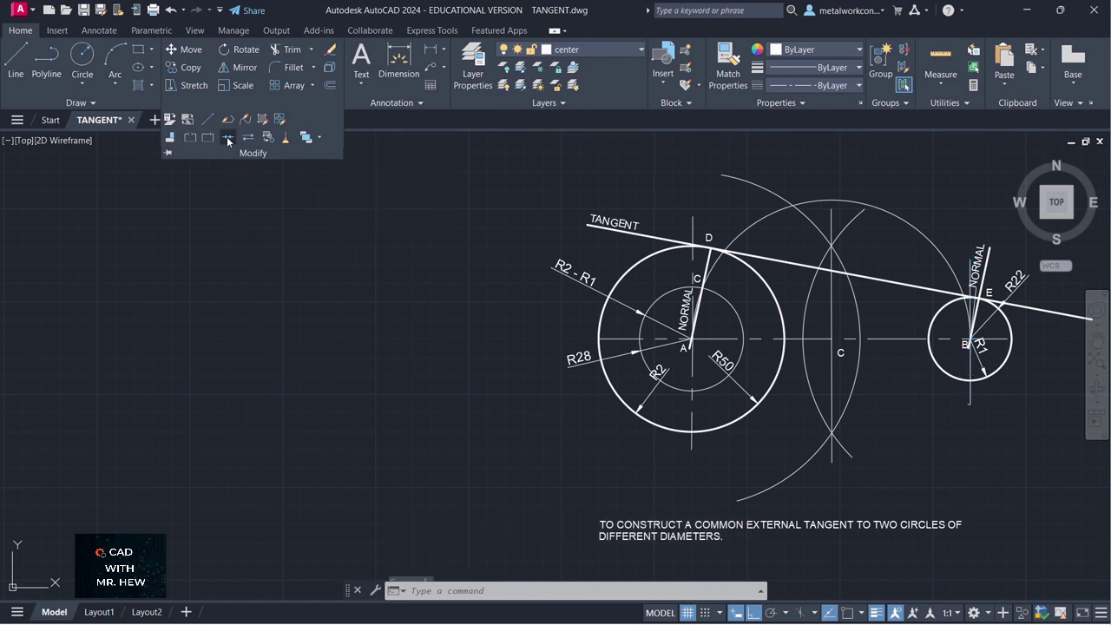
Join the upper and lower vertical centre lines through centre A into one object and check it by selecting it.
{"action": "left_click", "coordinate": [693, 235]}
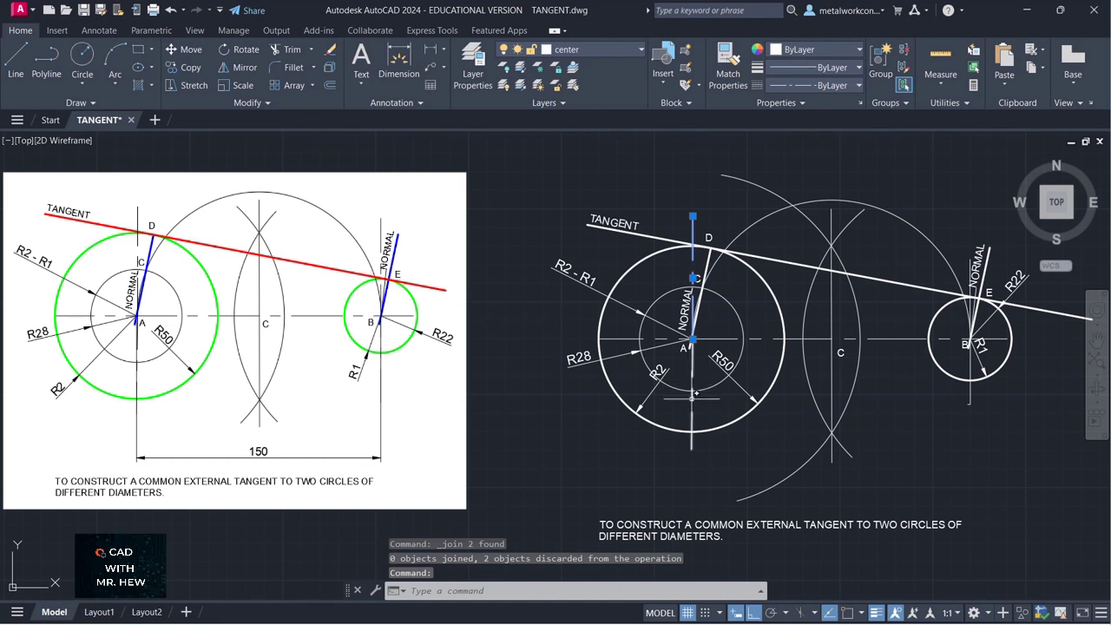
{"action": "left_click", "coordinate": [693, 399]}
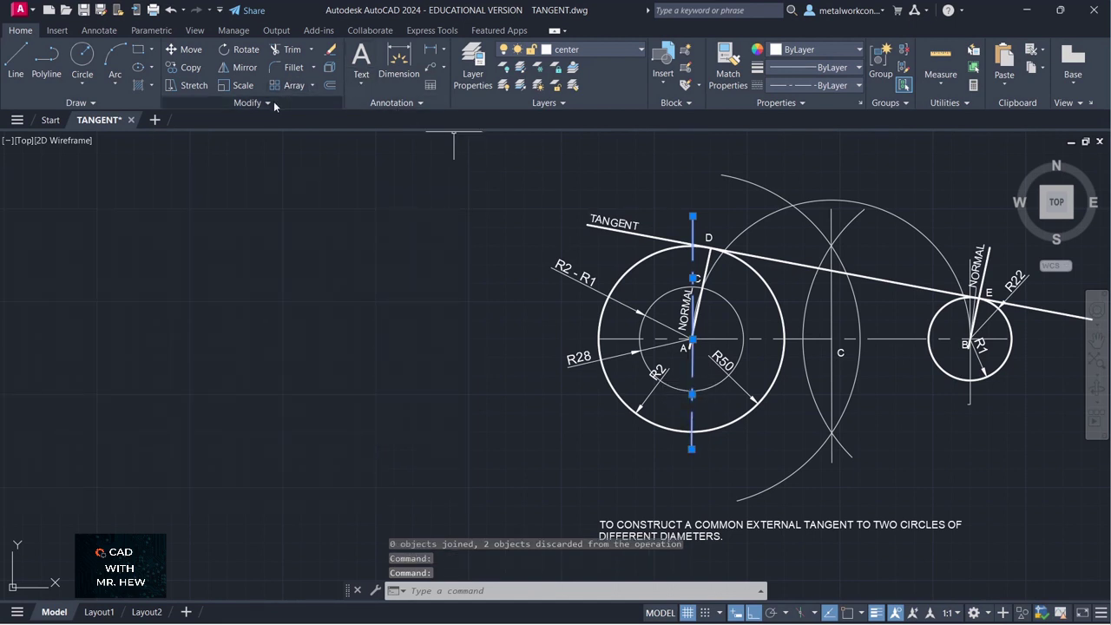
{"action": "left_click", "coordinate": [268, 103]}
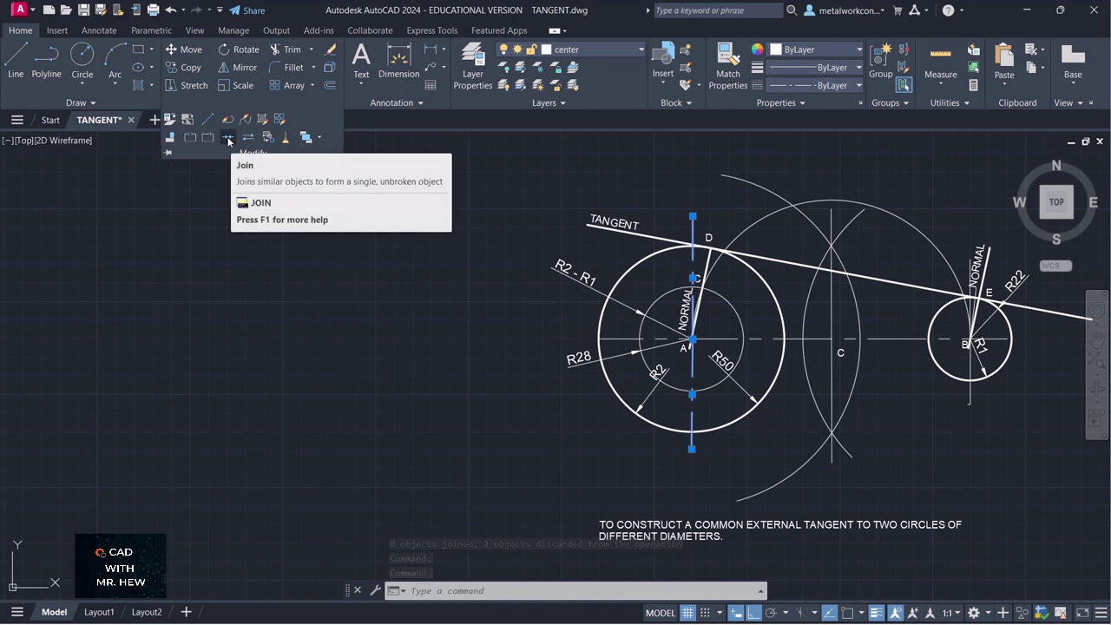
{"action": "left_click", "coordinate": [228, 139]}
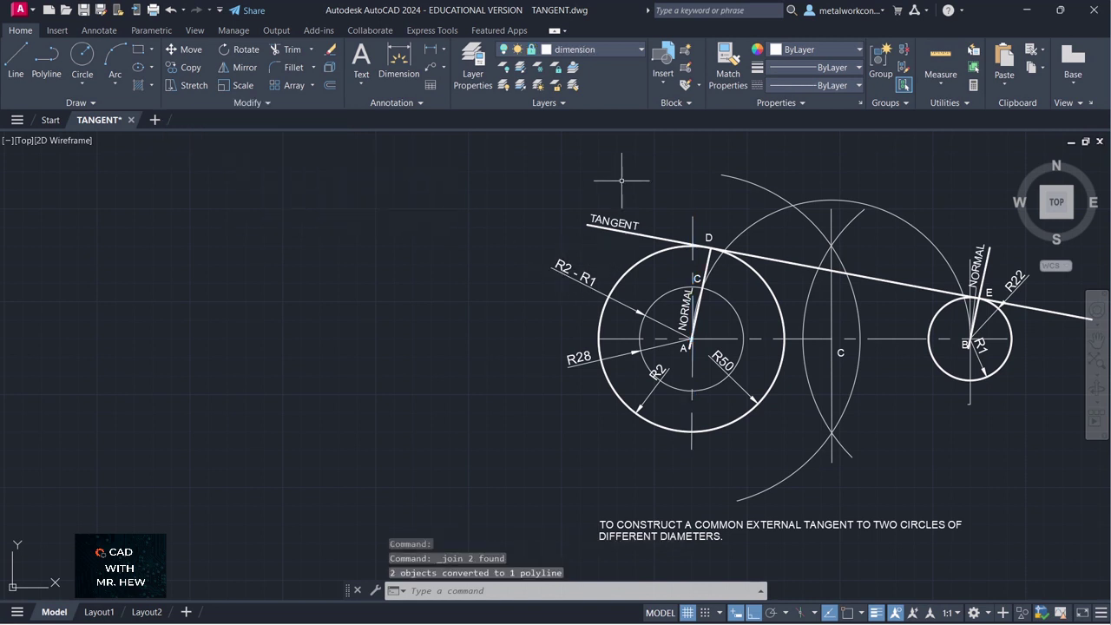
{"action": "key", "text": "Escape"}
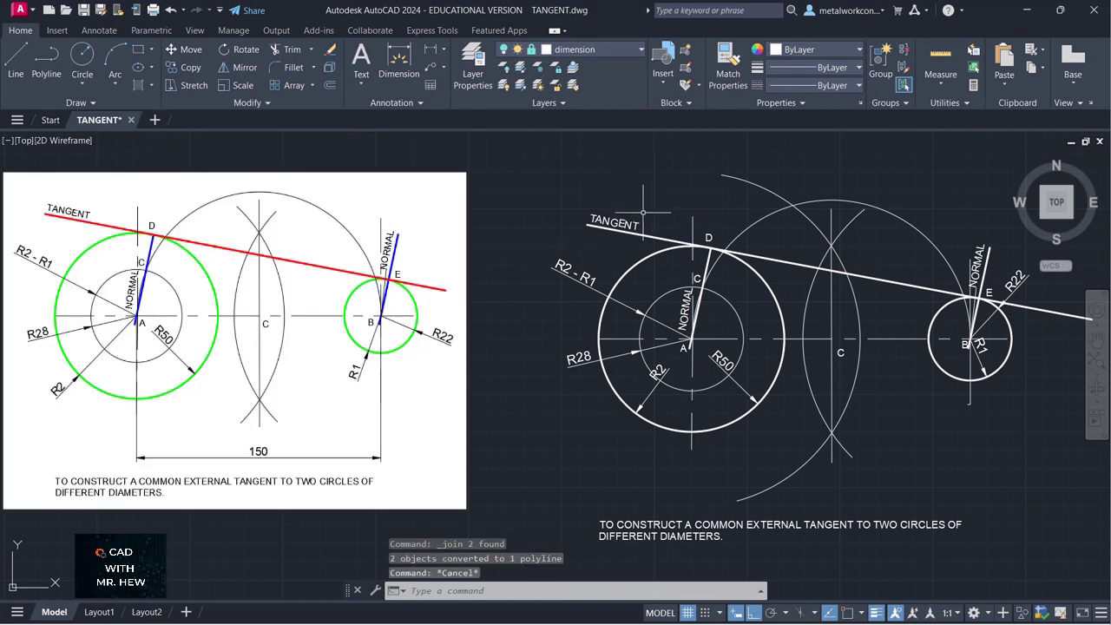
{"action": "left_click", "coordinate": [692, 226]}
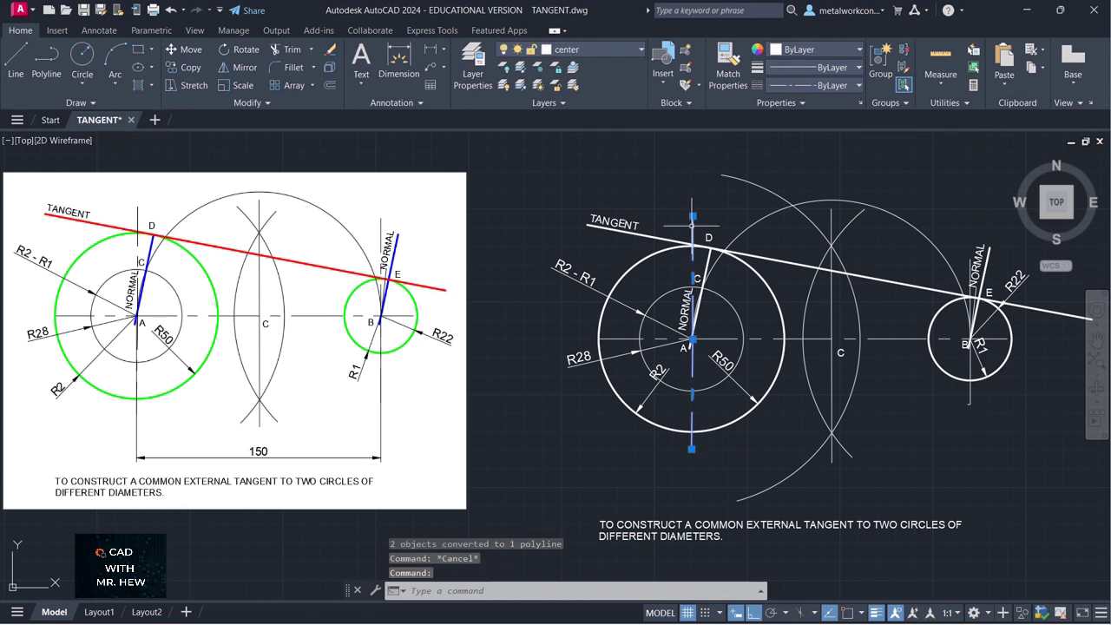
{"action": "key", "text": "Escape"}
Erase both vertical centre lines through centre B.
{"action": "left_click", "coordinate": [971, 397]}
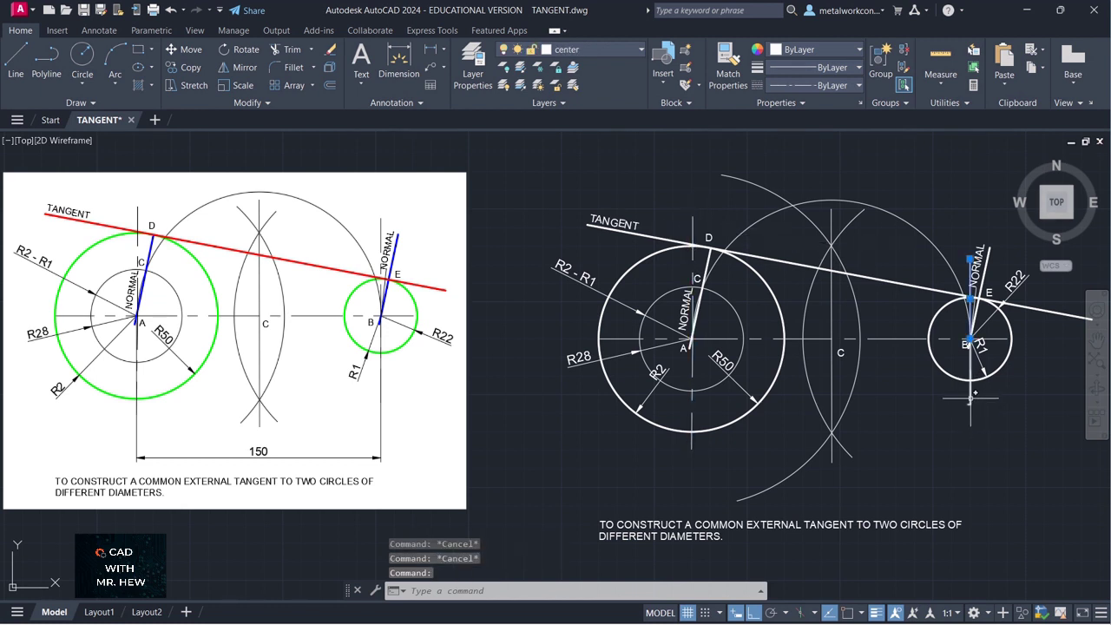
{"action": "key", "text": "Delete"}
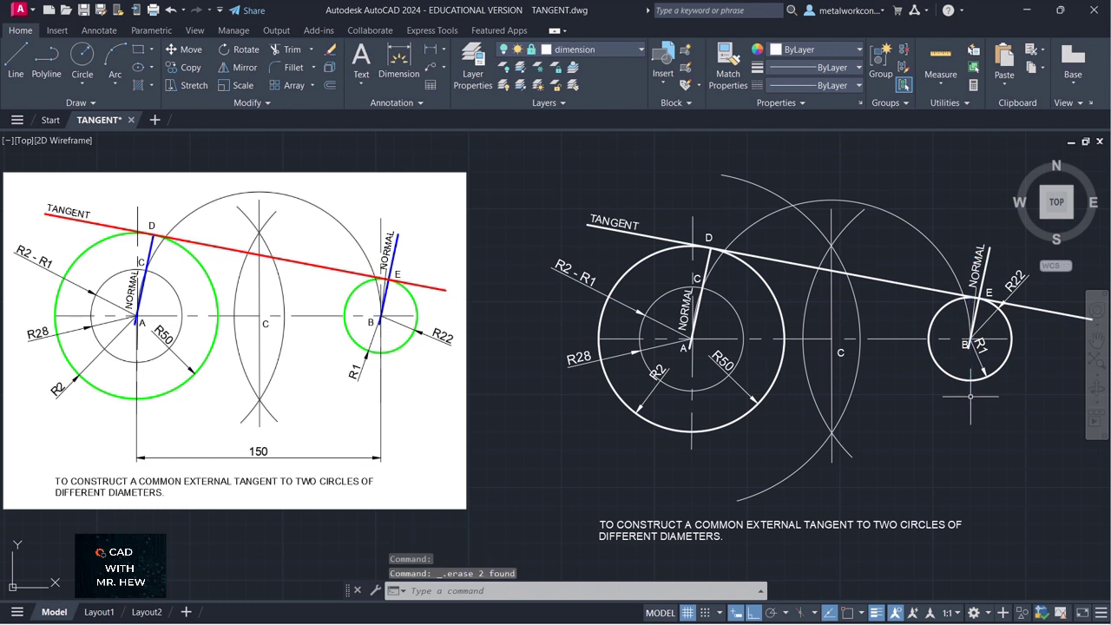
Make the center layer current and, with object snap on, draw a vertical centre line from centre B down past the small circle.
{"action": "left_click", "coordinate": [556, 52]}
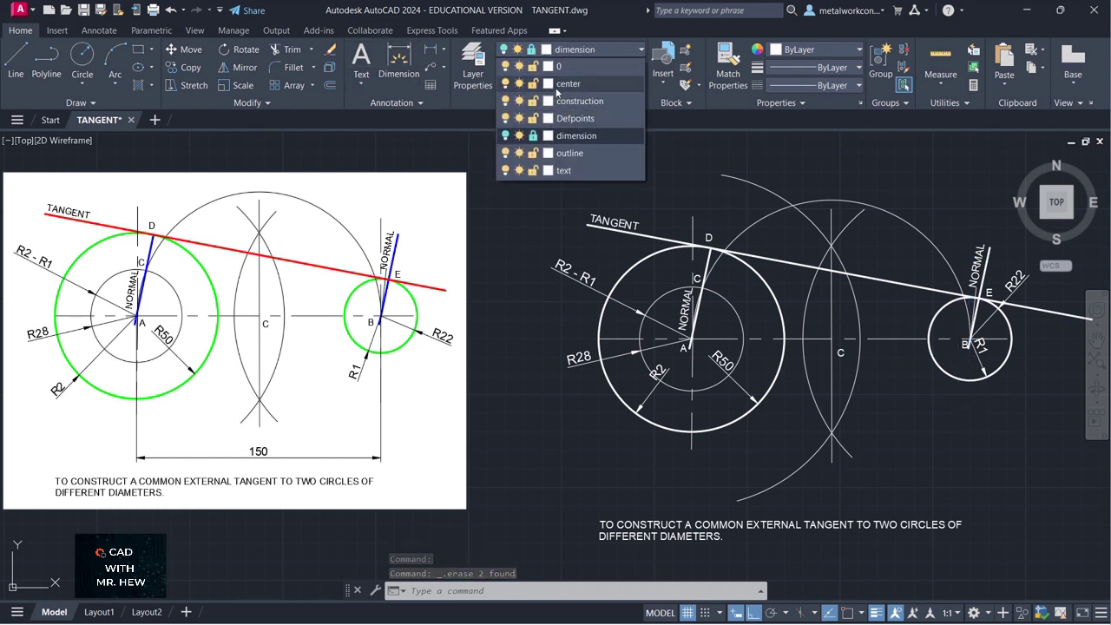
{"action": "left_click", "coordinate": [561, 88]}
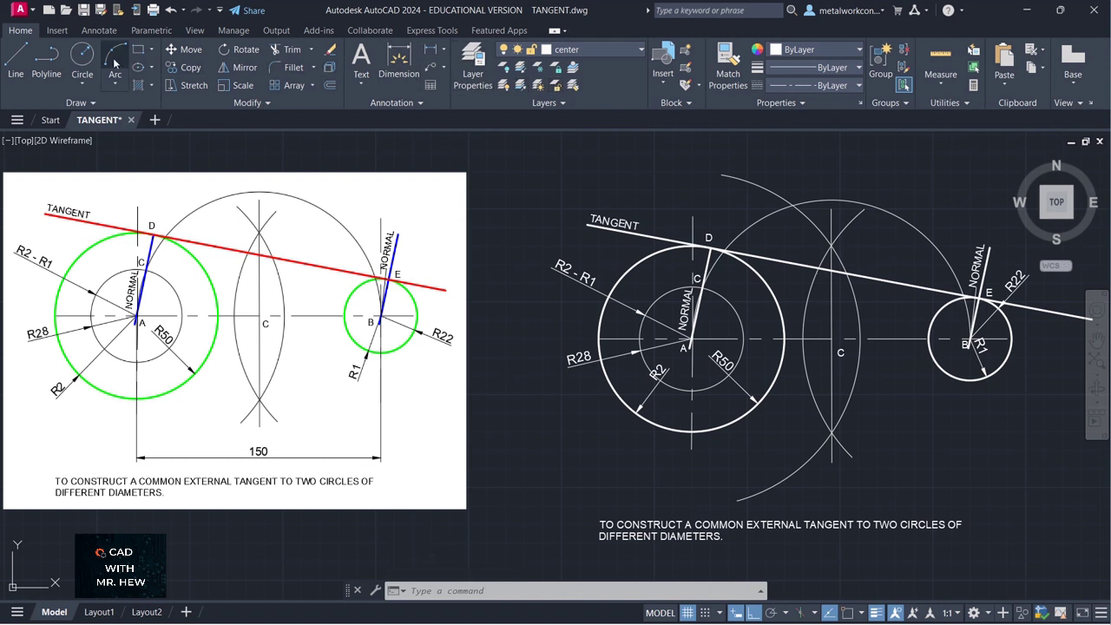
{"action": "left_click", "coordinate": [15, 59]}
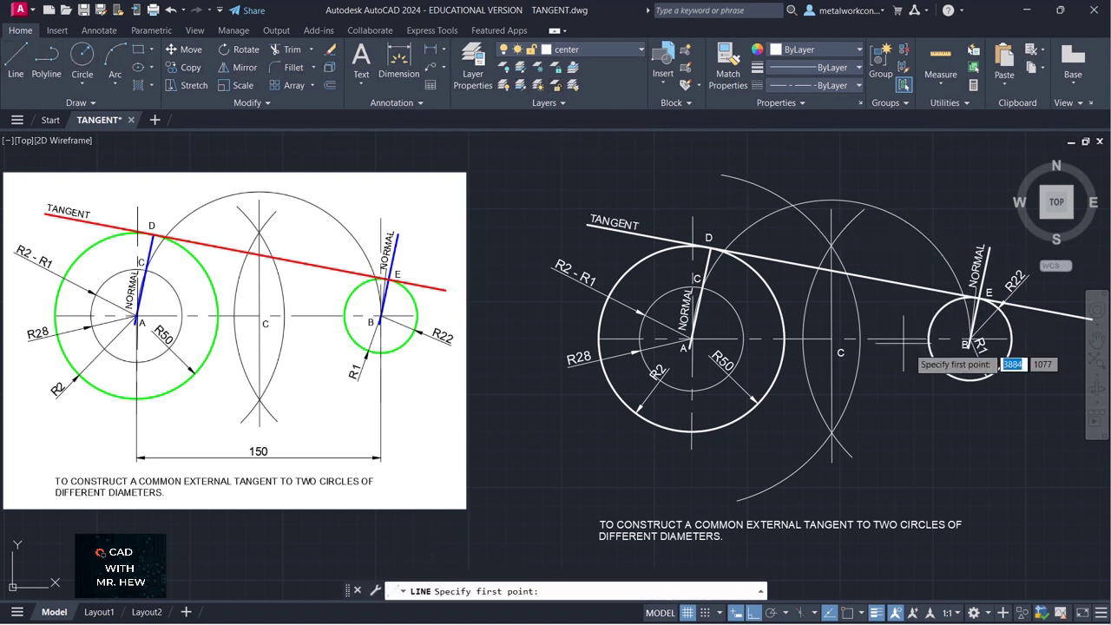
{"action": "left_click", "coordinate": [848, 612]}
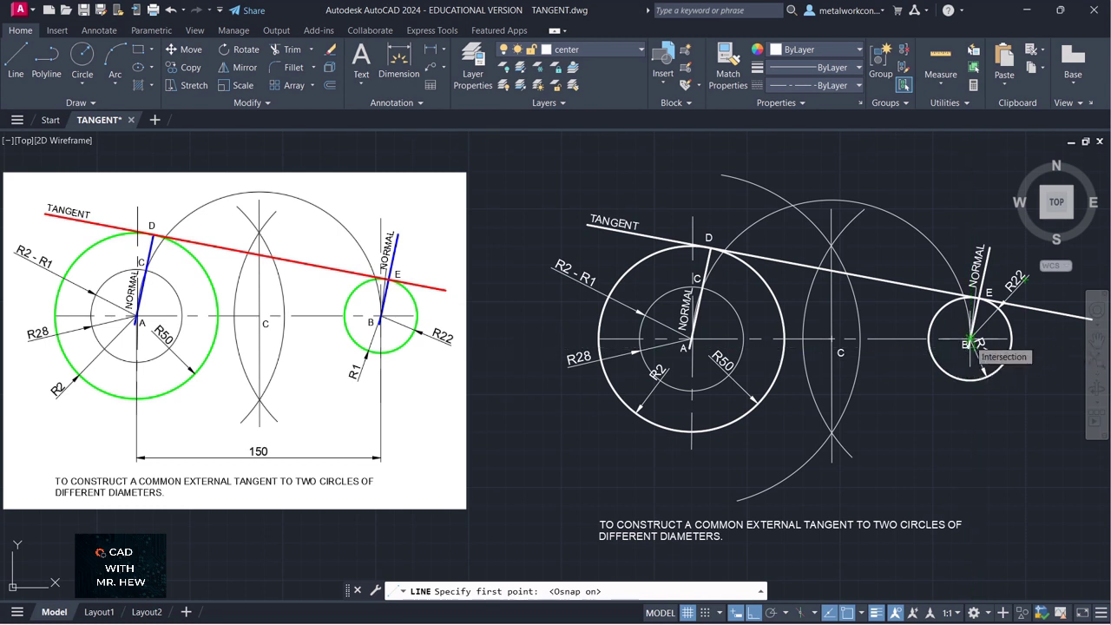
{"action": "left_click", "coordinate": [969, 341]}
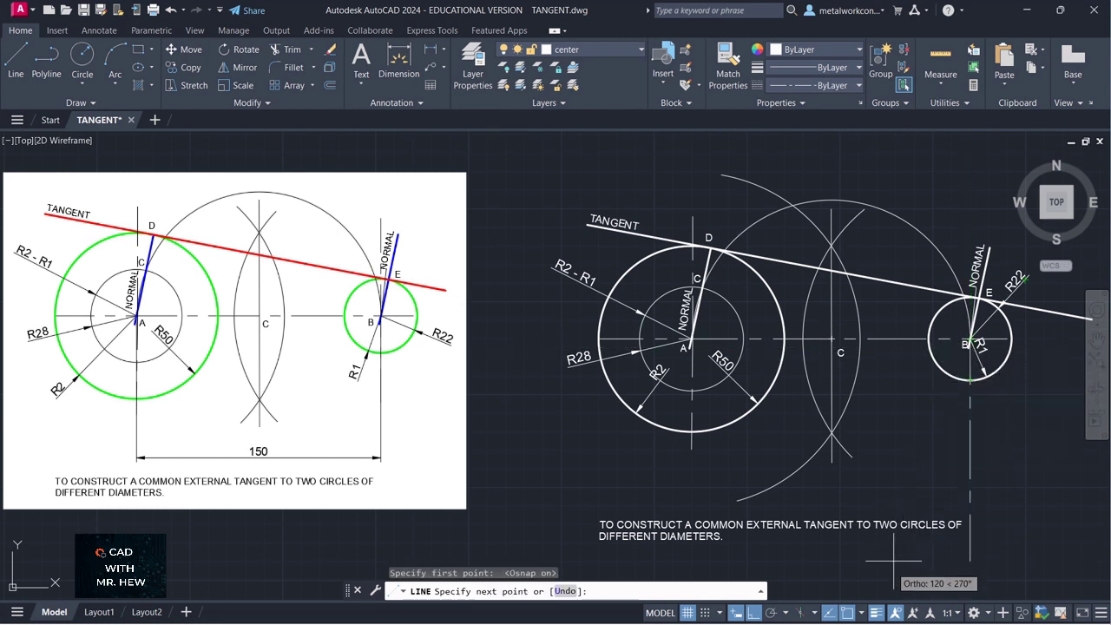
{"action": "left_click", "coordinate": [971, 440]}
{"action": "key", "text": "Return"}
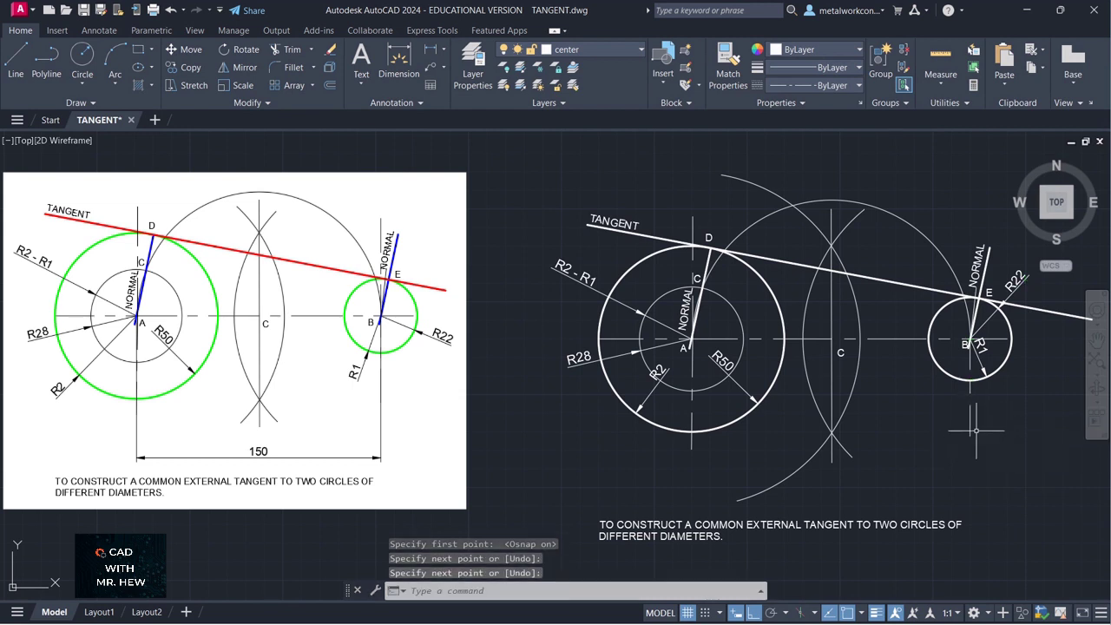
Draw a second vertical centre line from centre B upward past the small circle and the tangent.
{"action": "left_click", "coordinate": [15, 61]}
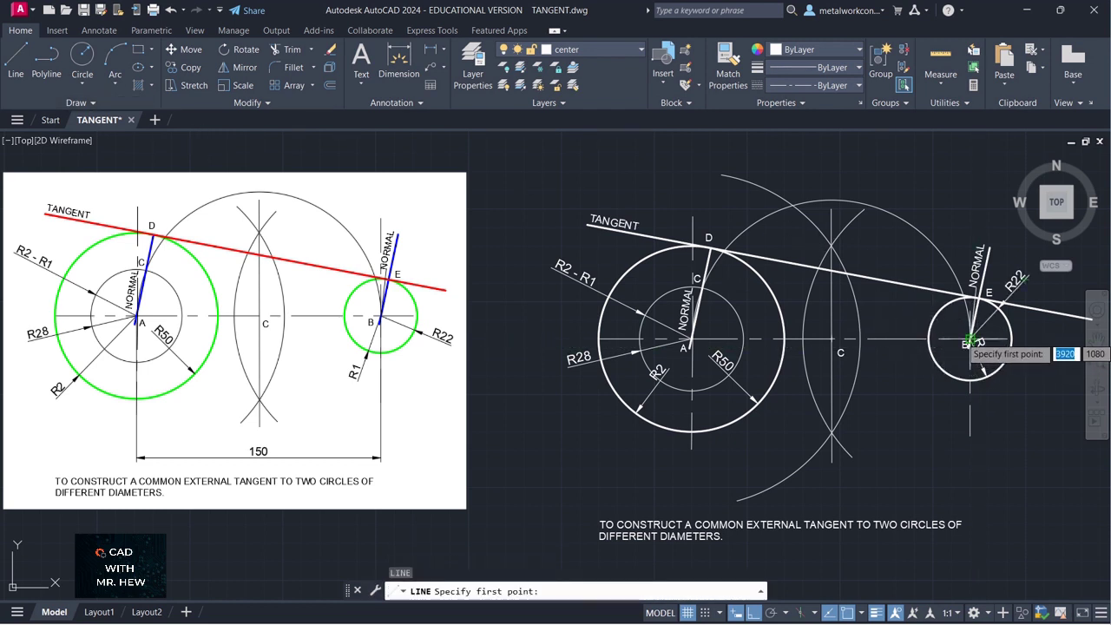
{"action": "left_click", "coordinate": [970, 340]}
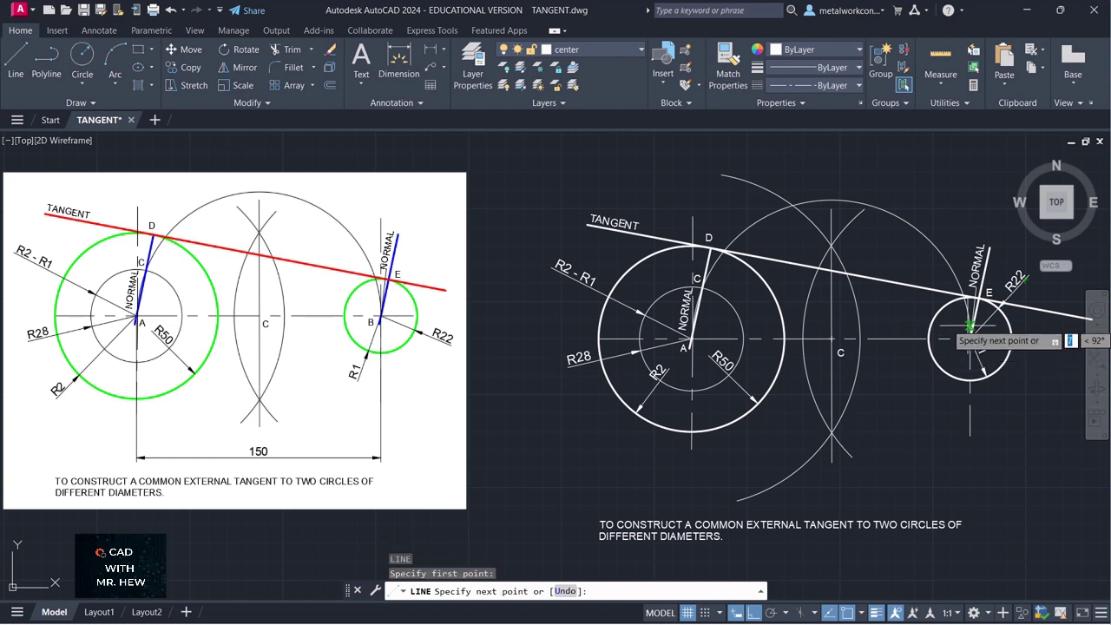
{"action": "left_click", "coordinate": [969, 232]}
{"action": "key", "text": "Return"}
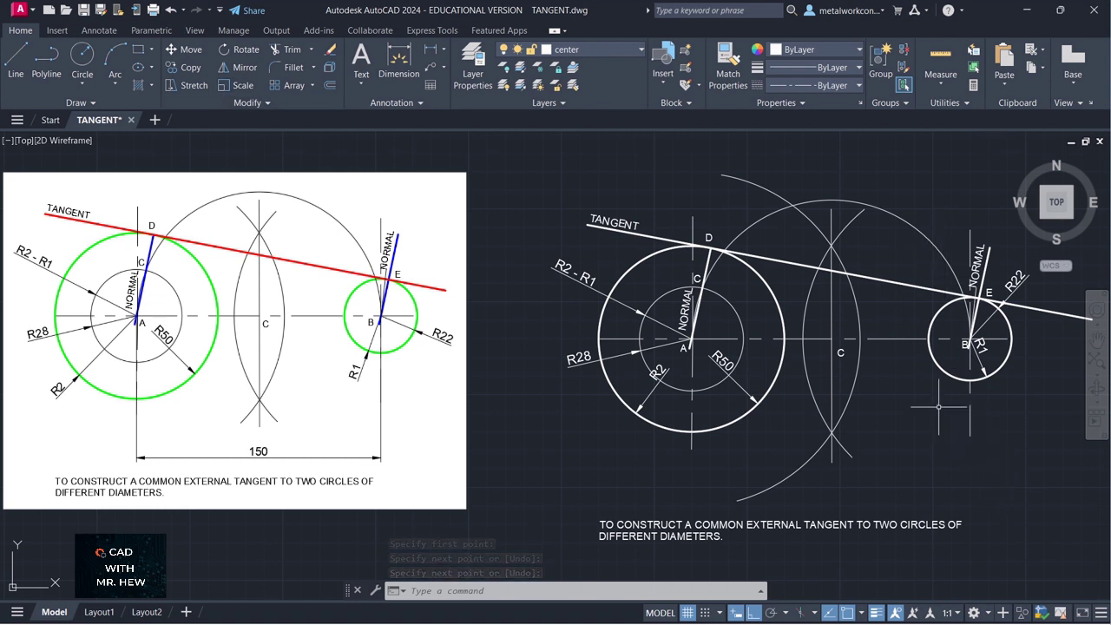
Join the upper and lower vertical centre lines through B into one line and check it by selecting it.
{"action": "left_click", "coordinate": [251, 104]}
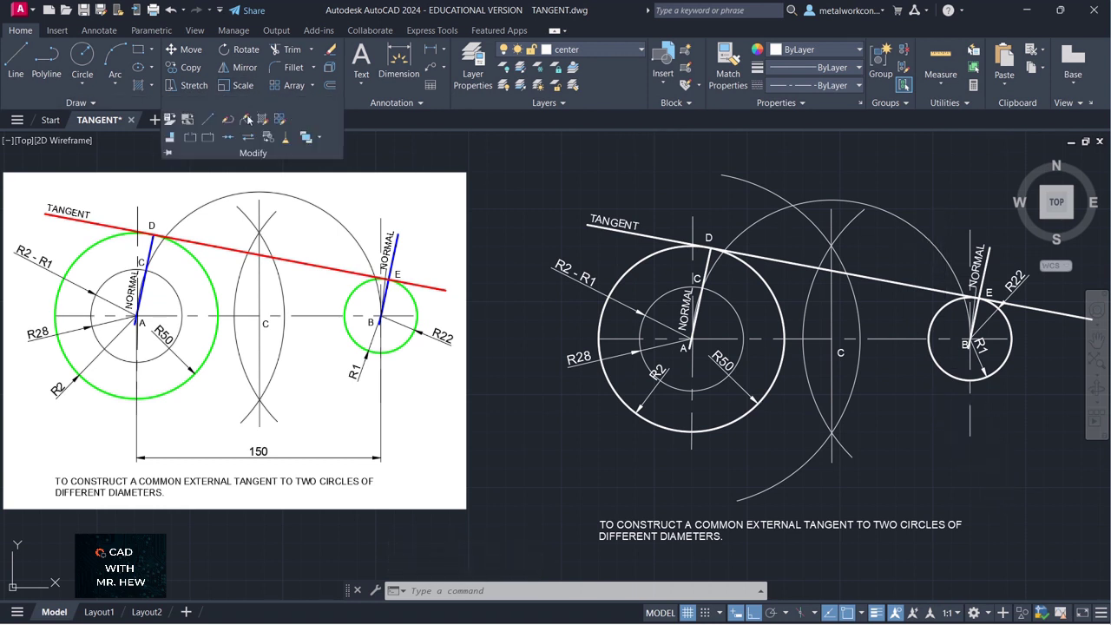
{"action": "left_click", "coordinate": [227, 137]}
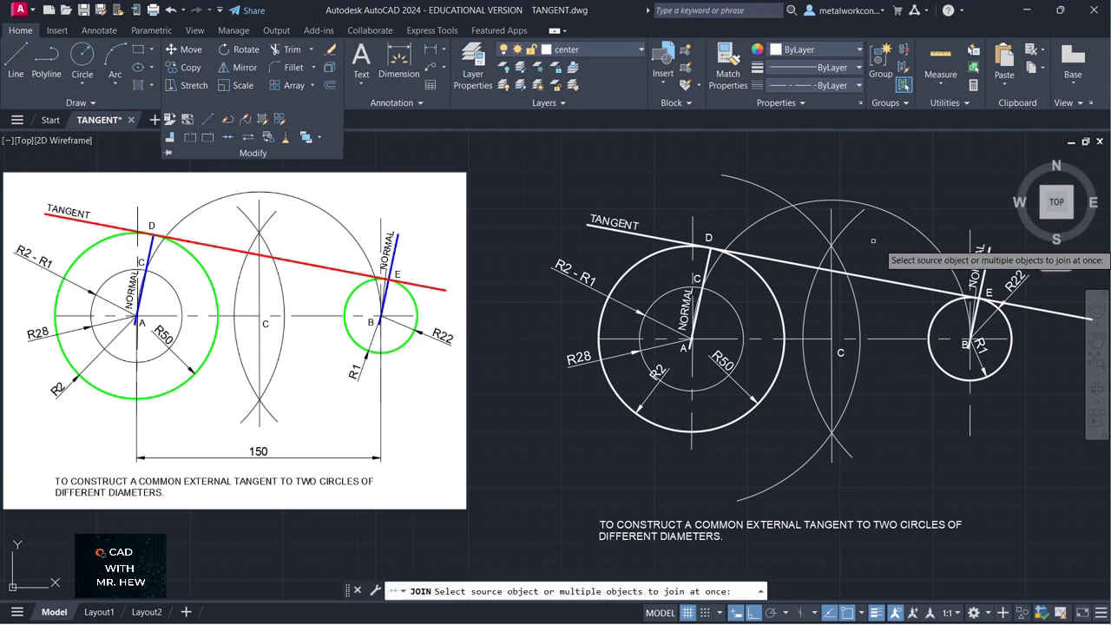
{"action": "left_click", "coordinate": [970, 236]}
{"action": "left_click", "coordinate": [970, 421]}
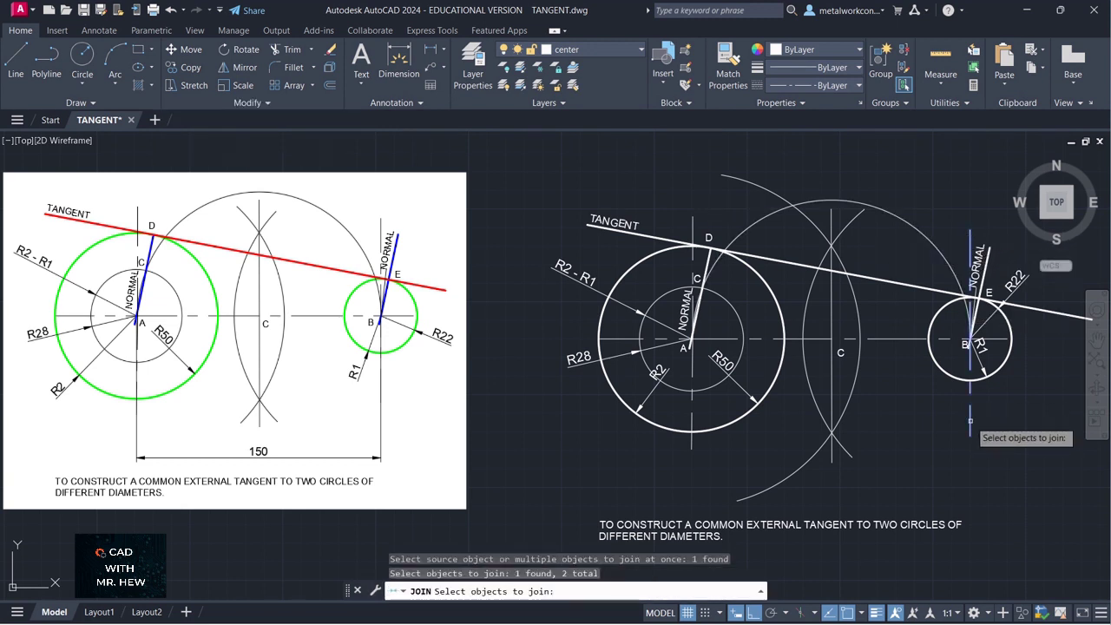
{"action": "key", "text": "Return"}
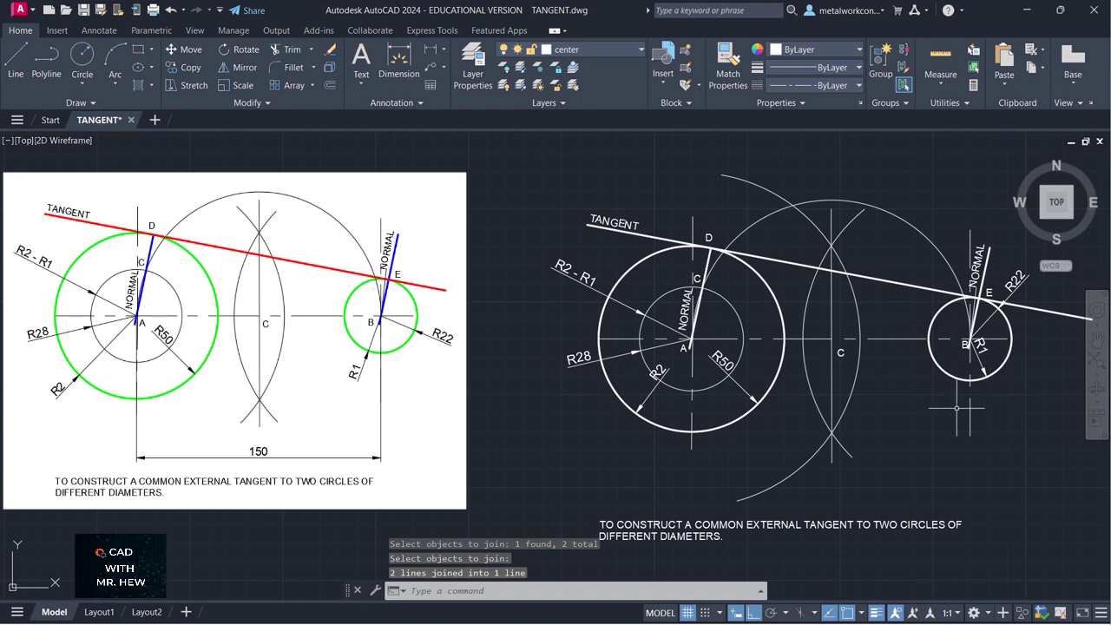
{"action": "left_click", "coordinate": [970, 411]}
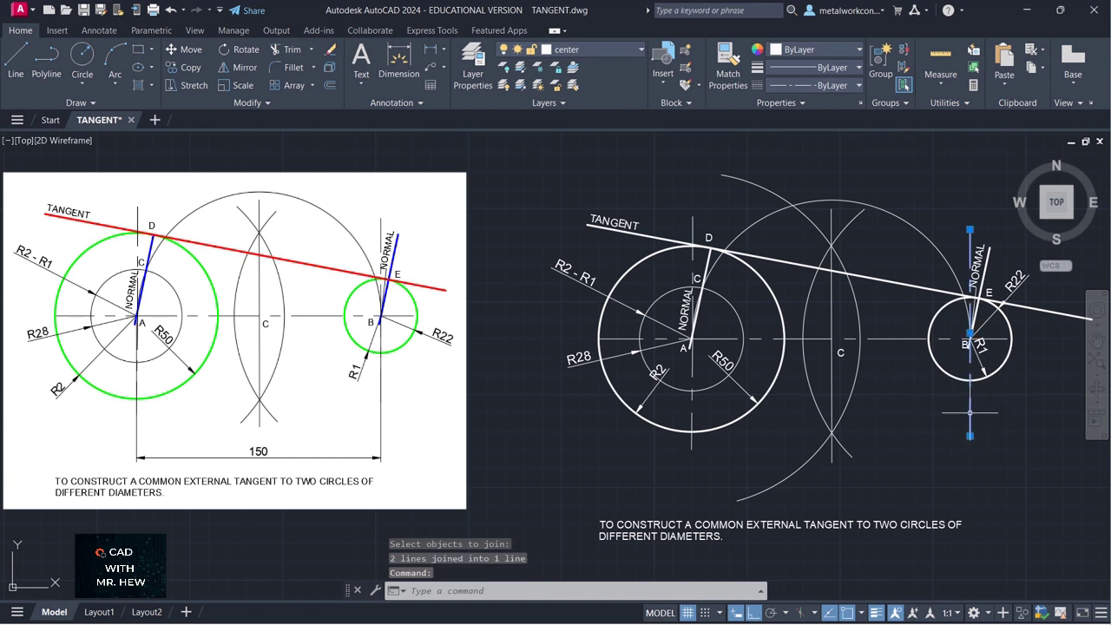
{"action": "key", "text": "Escape"}
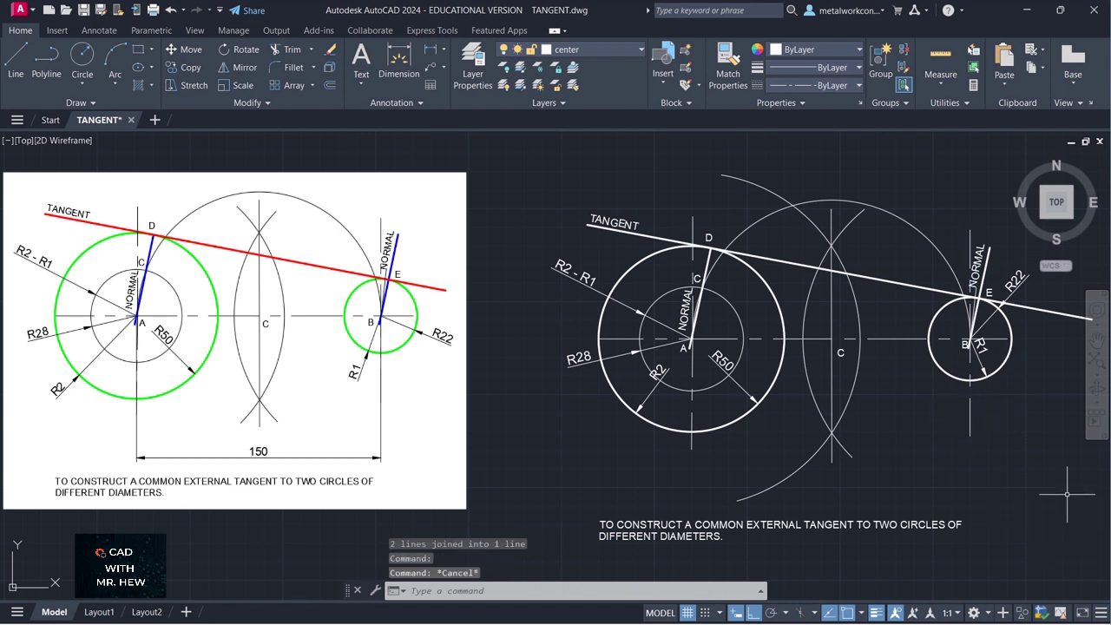
Unlock the dimension layer and turn it back on.
{"action": "middle_click_drag", "start_coordinate": [1050, 465], "coordinate": [1034, 450]}
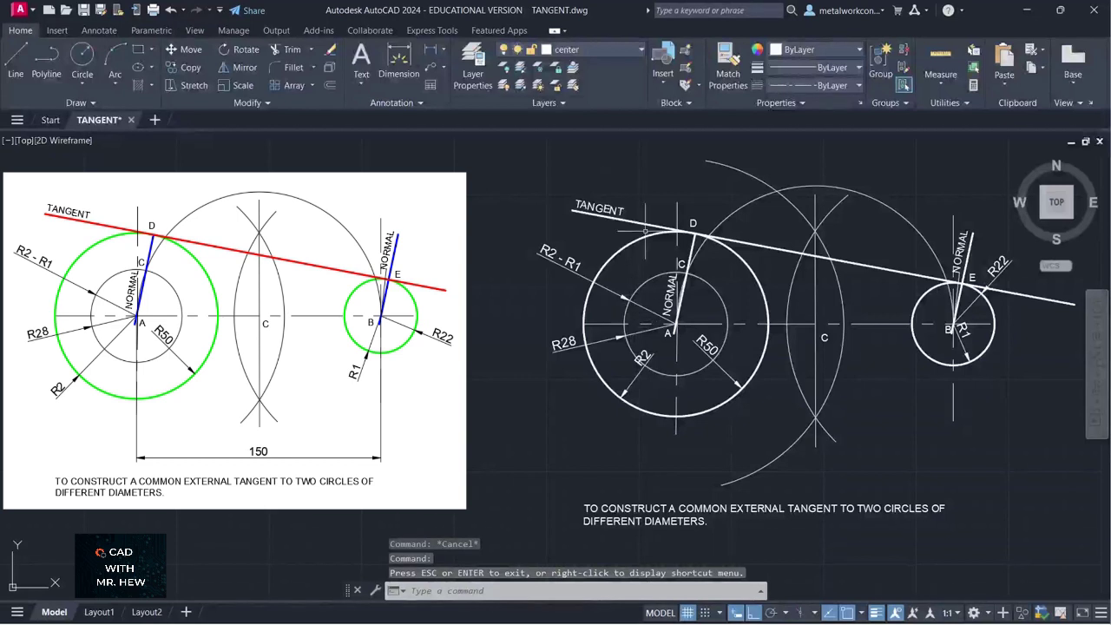
{"action": "left_click", "coordinate": [640, 49]}
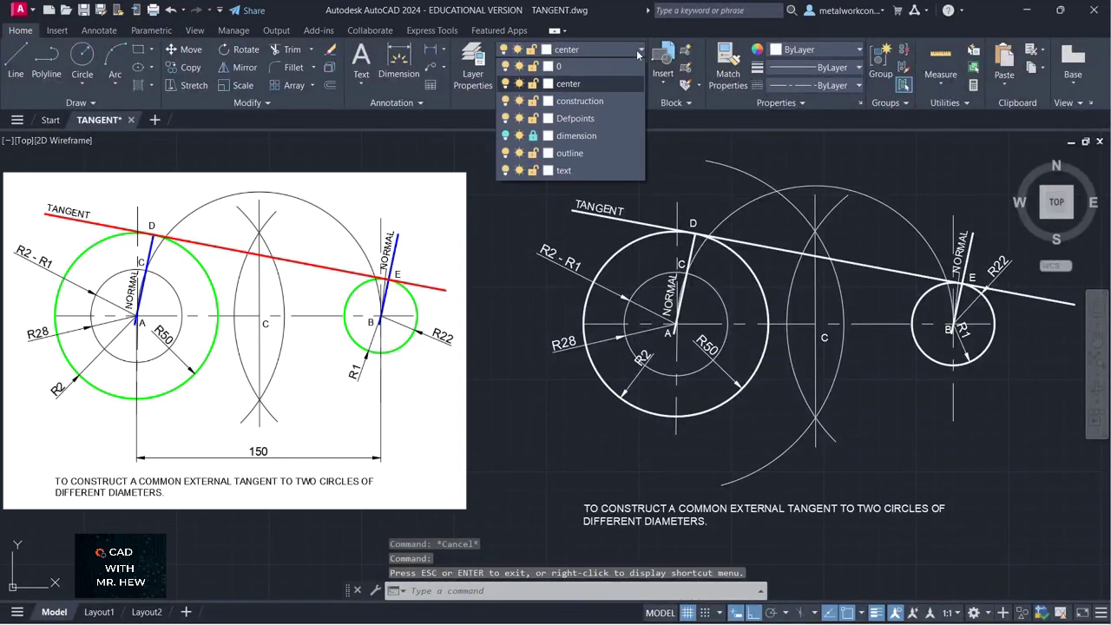
{"action": "left_click", "coordinate": [533, 137]}
{"action": "left_click", "coordinate": [506, 137]}
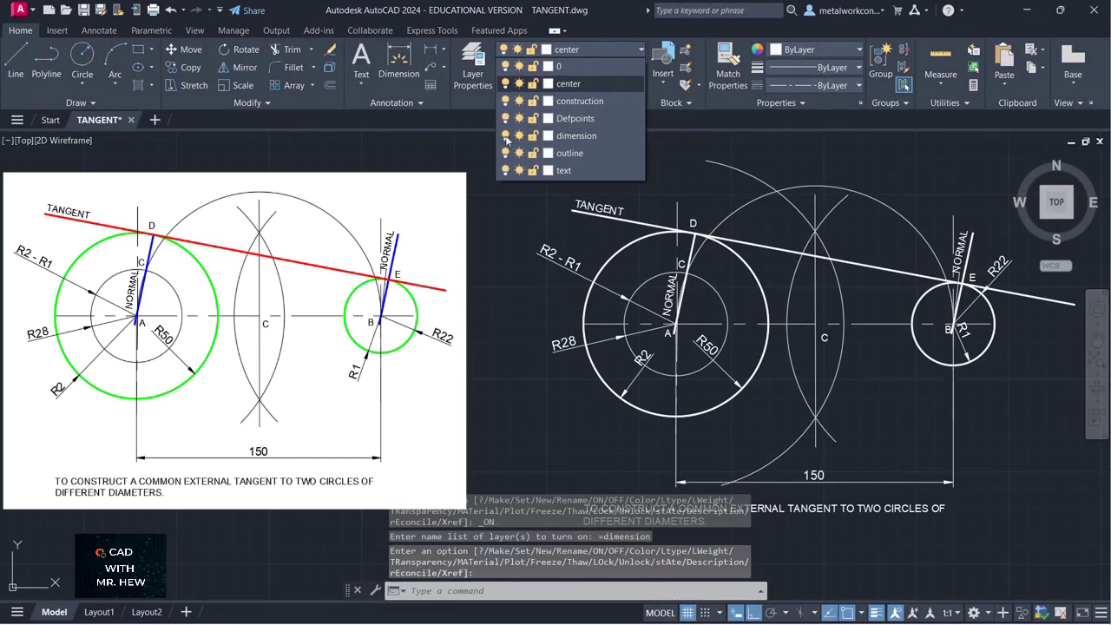
{"action": "left_click", "coordinate": [1099, 341]}
{"action": "left_click_drag", "start_coordinate": [1081, 347], "coordinate": [1096, 360]}
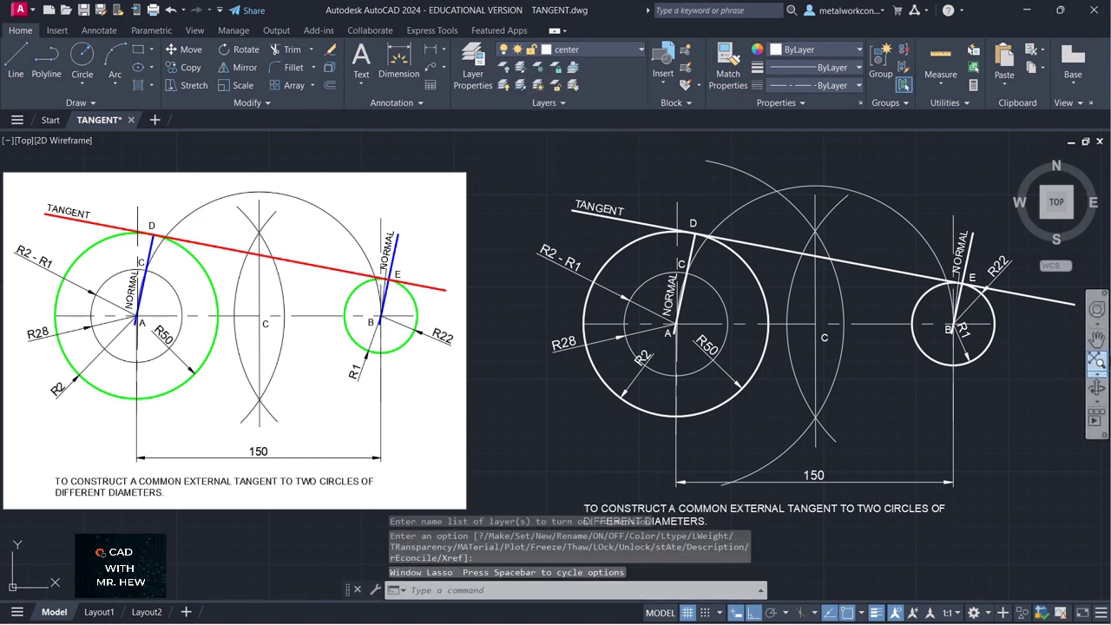
Reposition the R22 radius dimension so its text sits outside the small circle, below the horizontal centre line, as in the reference.
{"action": "left_click", "coordinate": [1097, 340]}
{"action": "left_click_drag", "start_coordinate": [1028, 391], "coordinate": [1028, 376]}
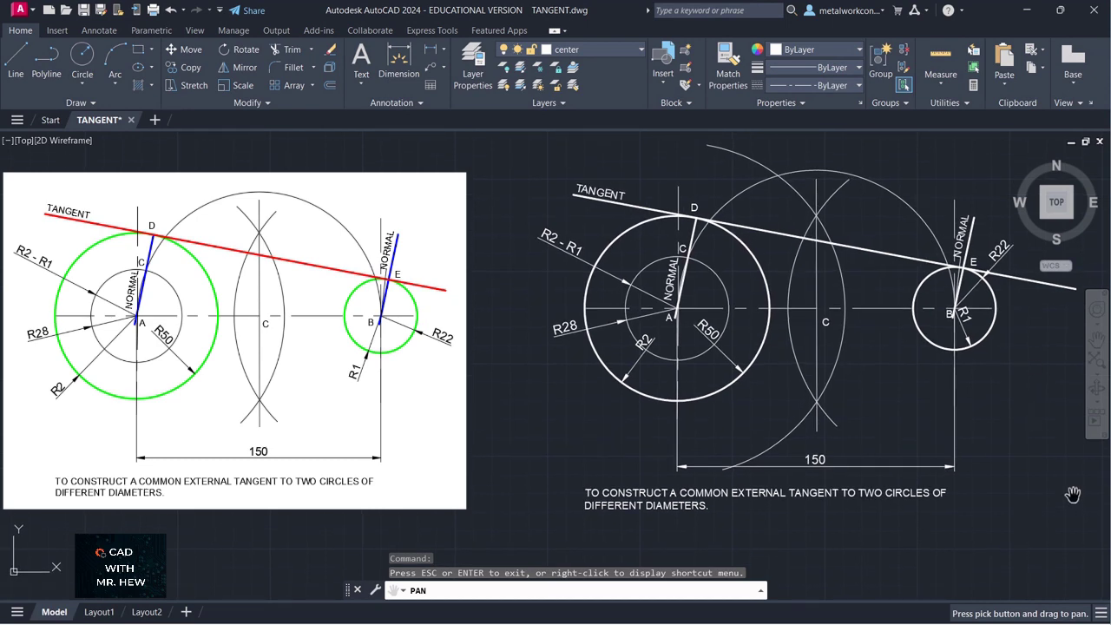
{"action": "key", "text": "Escape"}
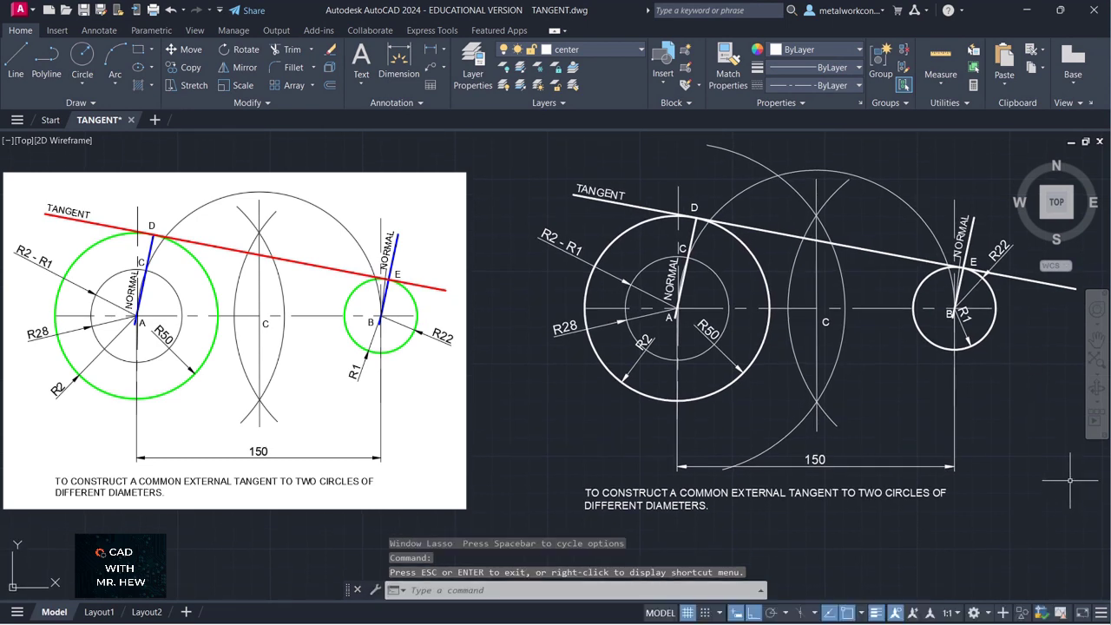
{"action": "scroll", "coordinate": [1070, 480], "scroll_direction": "down", "scroll_amount": 1}
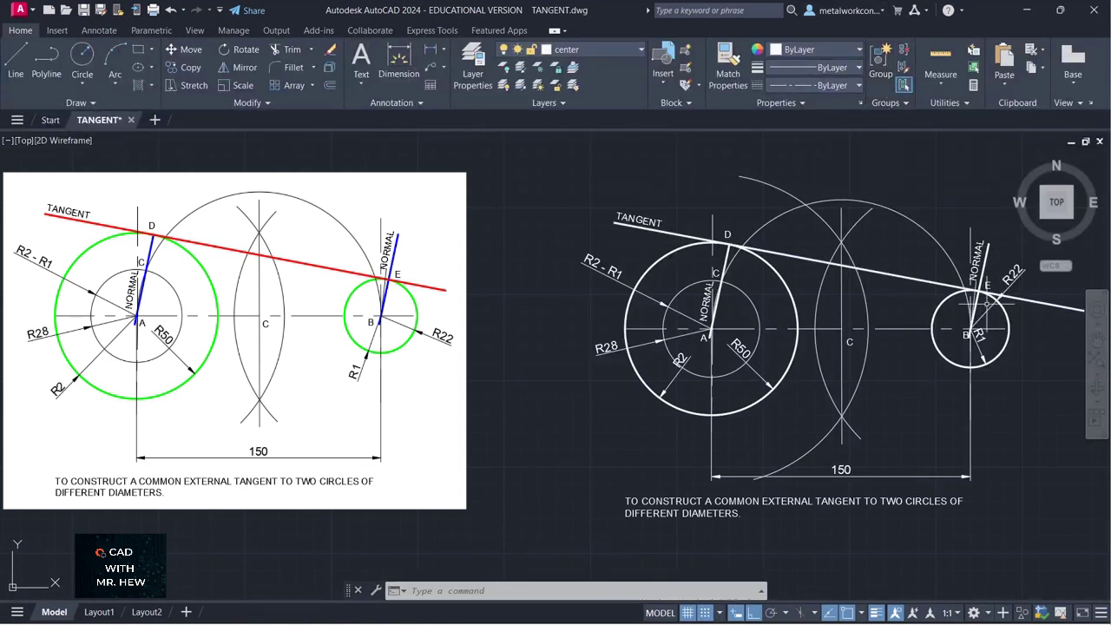
{"action": "left_click", "coordinate": [1000, 295]}
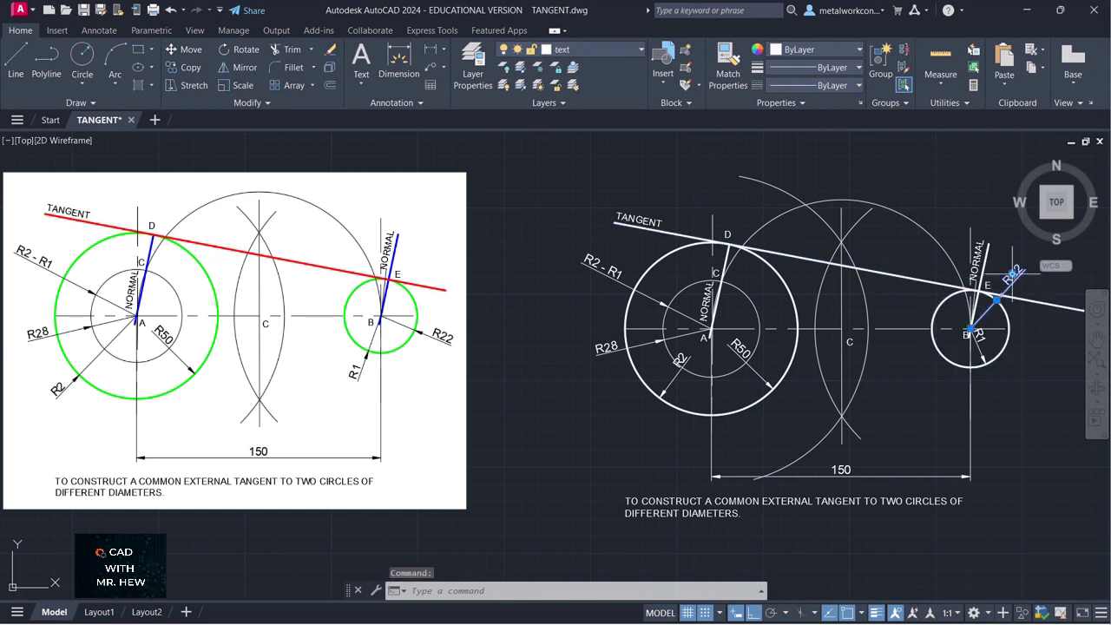
{"action": "left_click", "coordinate": [1012, 273]}
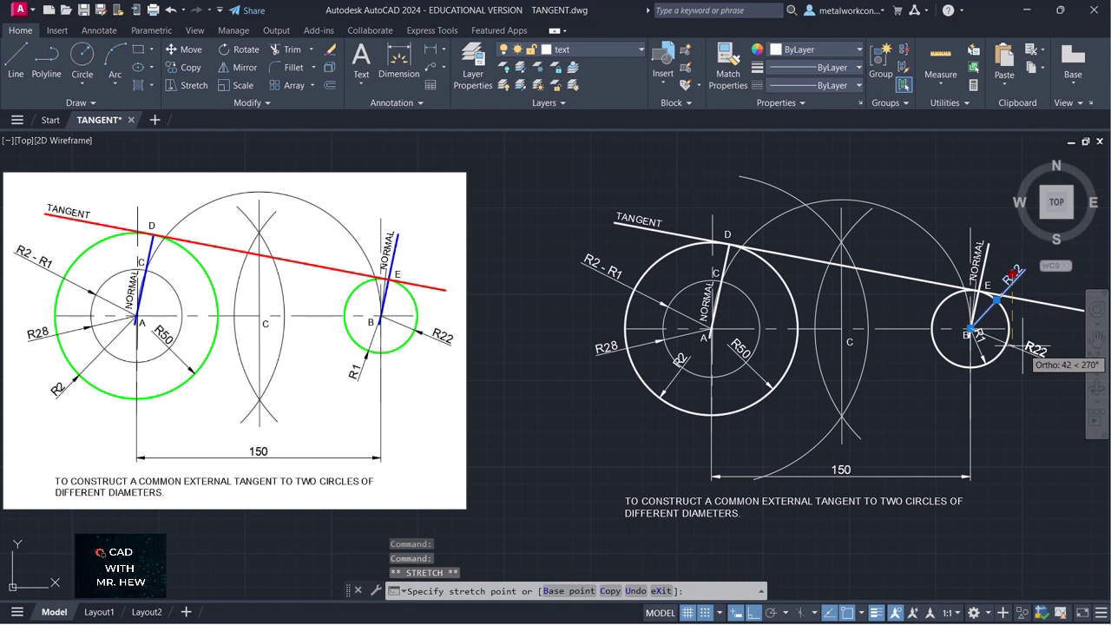
{"action": "left_click", "coordinate": [1024, 349]}
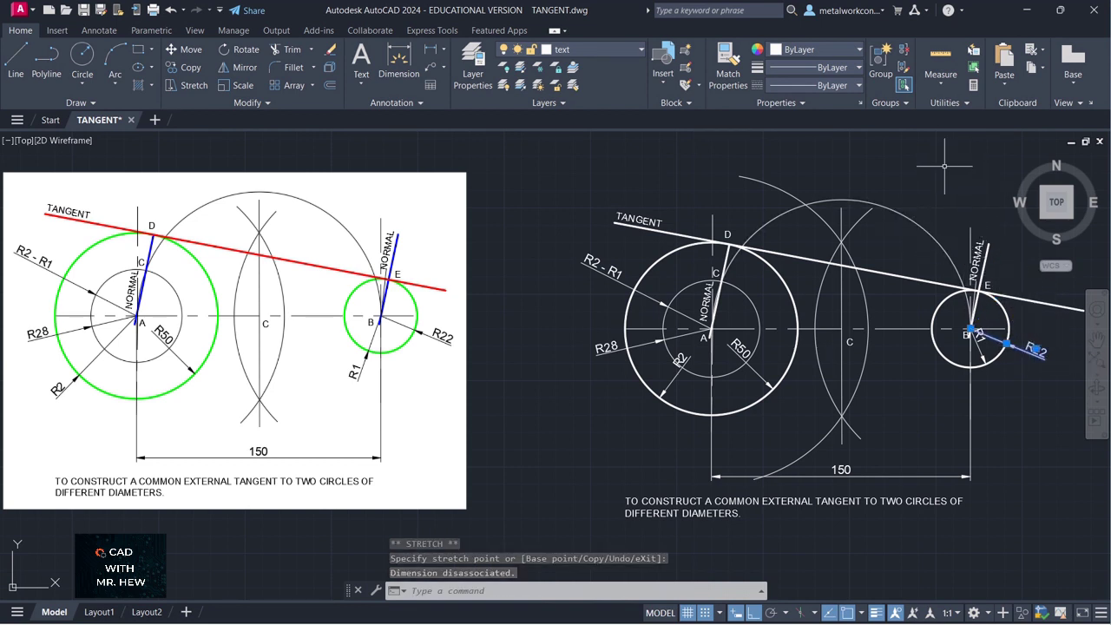
{"action": "key", "text": "Escape"}
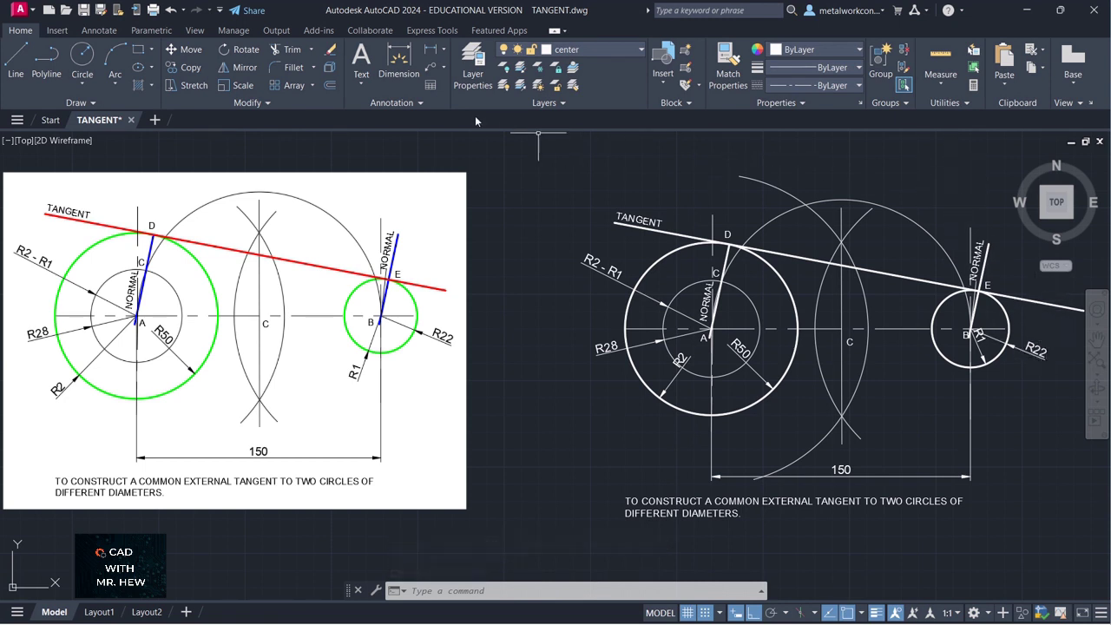
With grid snap off, break the tangent line at a point a little beyond E and erase the outer piece.
{"action": "left_click", "coordinate": [267, 104]}
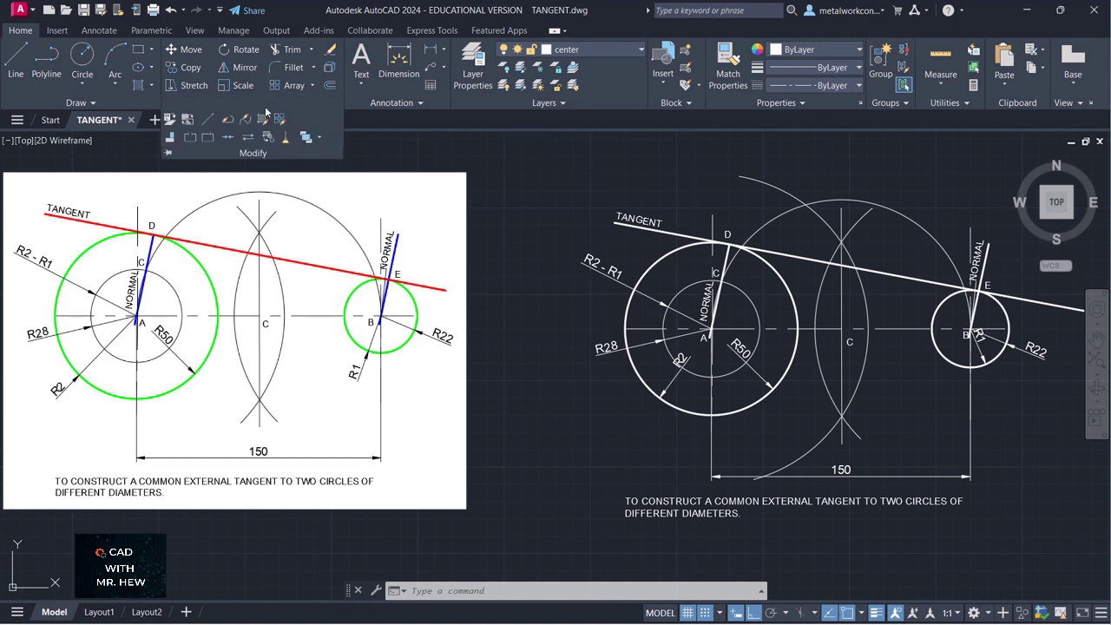
{"action": "left_click", "coordinate": [223, 139]}
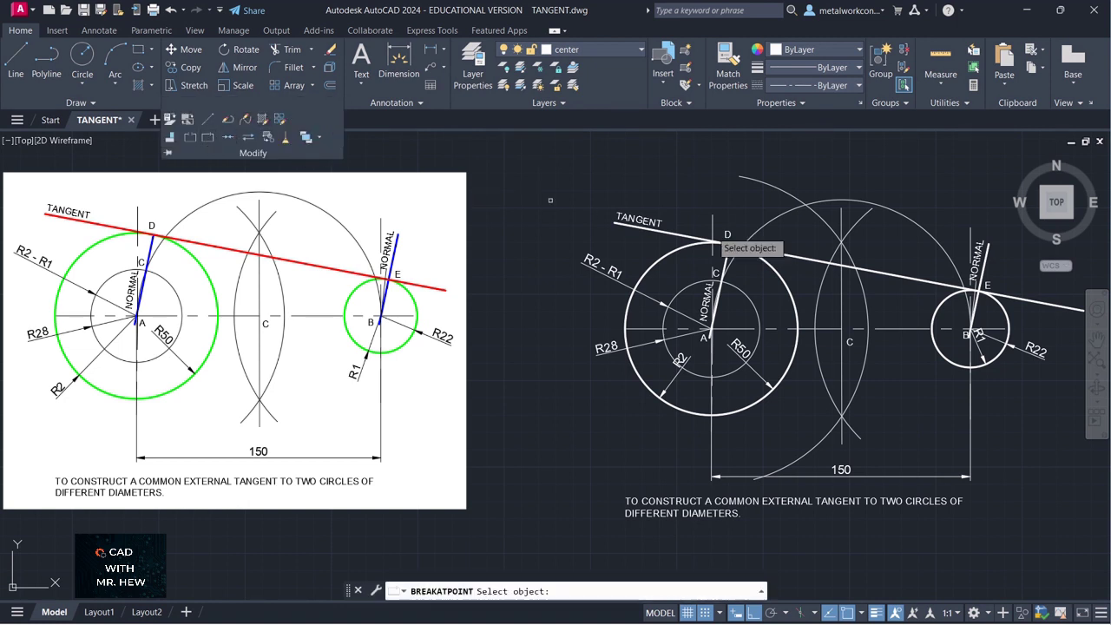
{"action": "left_click", "coordinate": [935, 282]}
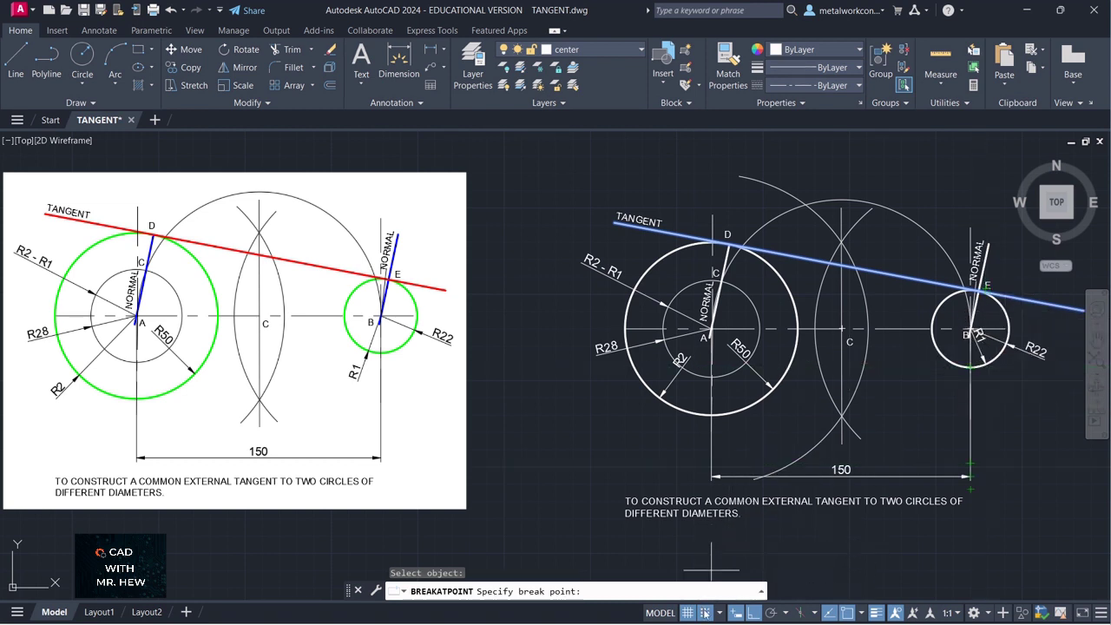
{"action": "left_click", "coordinate": [704, 612]}
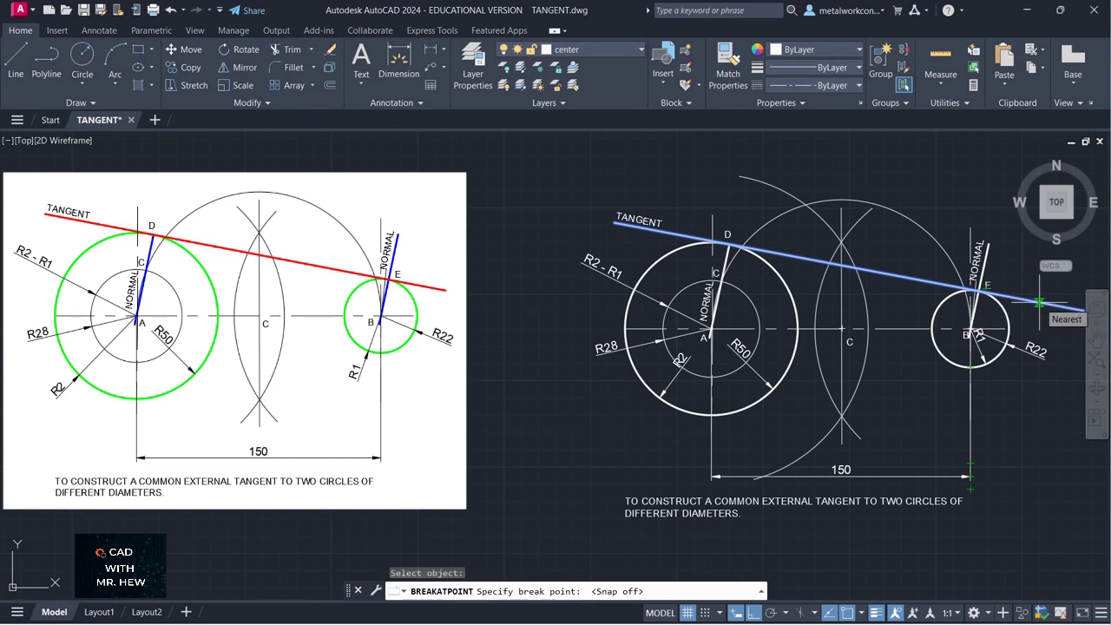
{"action": "left_click", "coordinate": [1039, 302]}
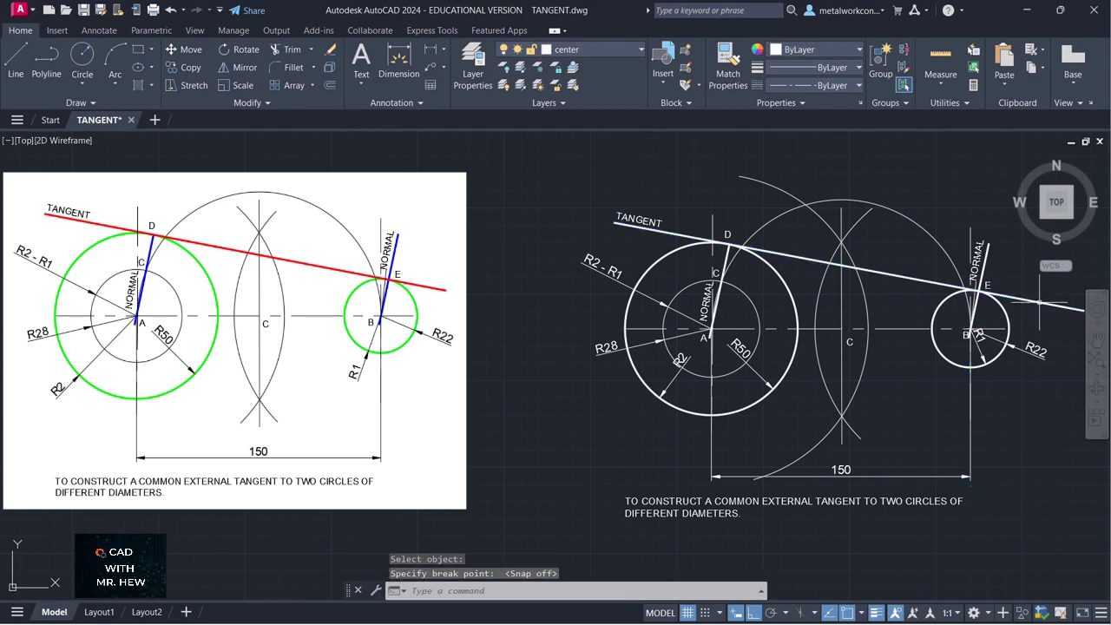
{"action": "key", "text": "Return"}
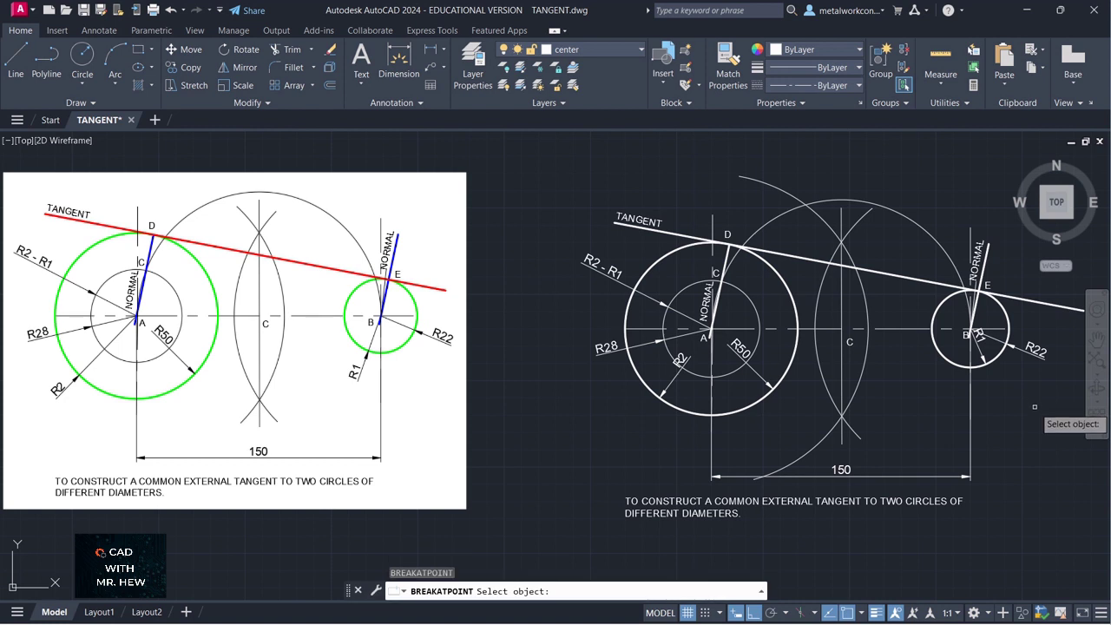
{"action": "key", "text": "Escape"}
{"action": "key", "text": "Escape"}
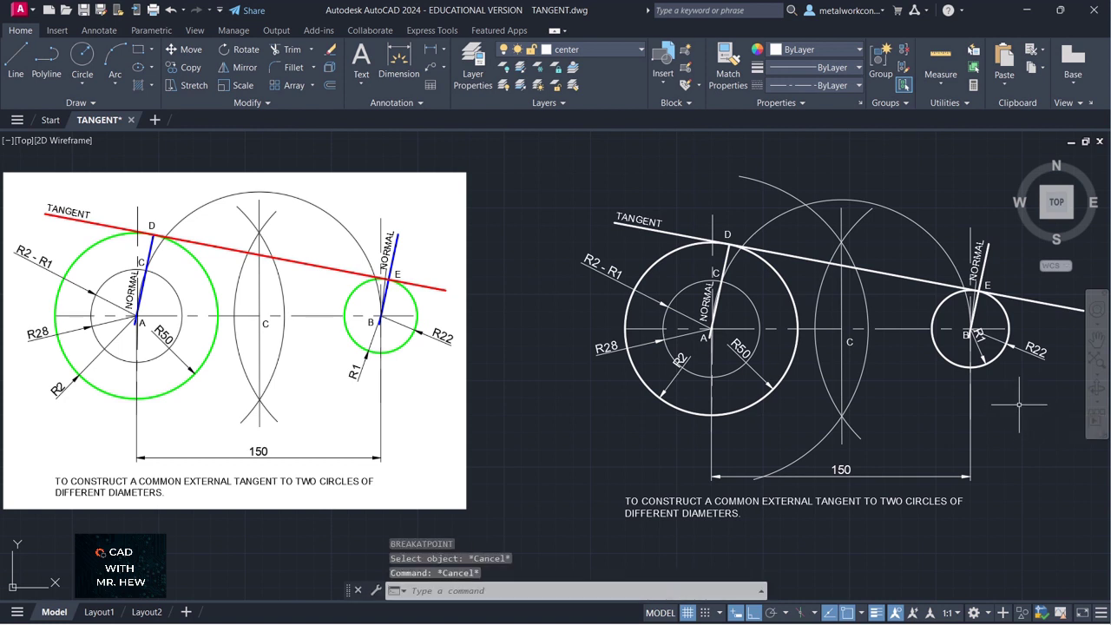
{"action": "left_click", "coordinate": [1058, 306]}
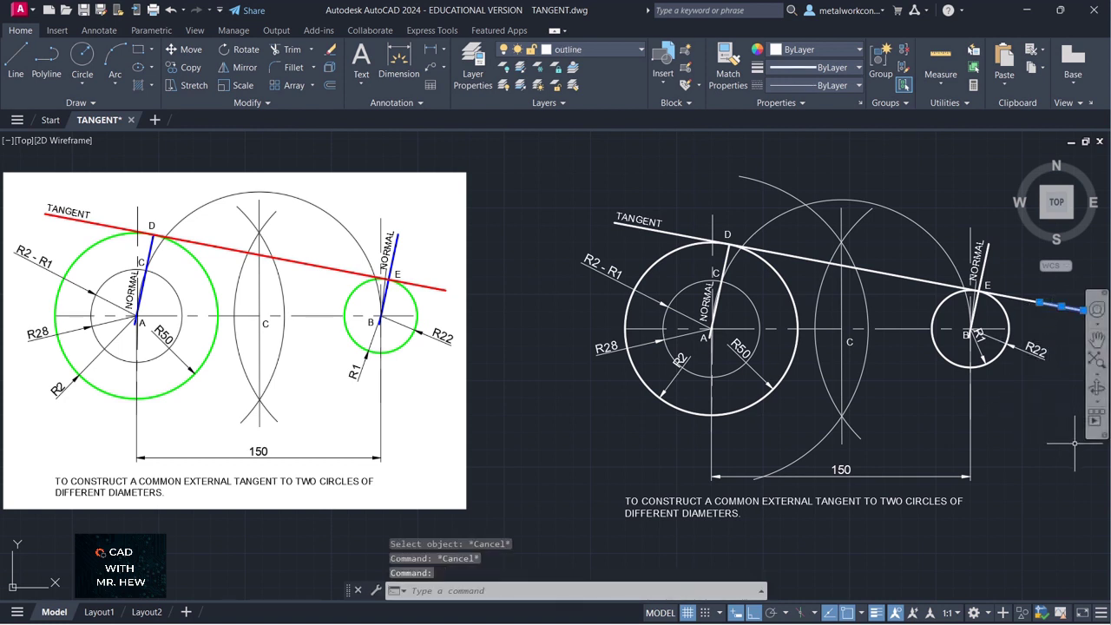
{"action": "key", "text": "Delete"}
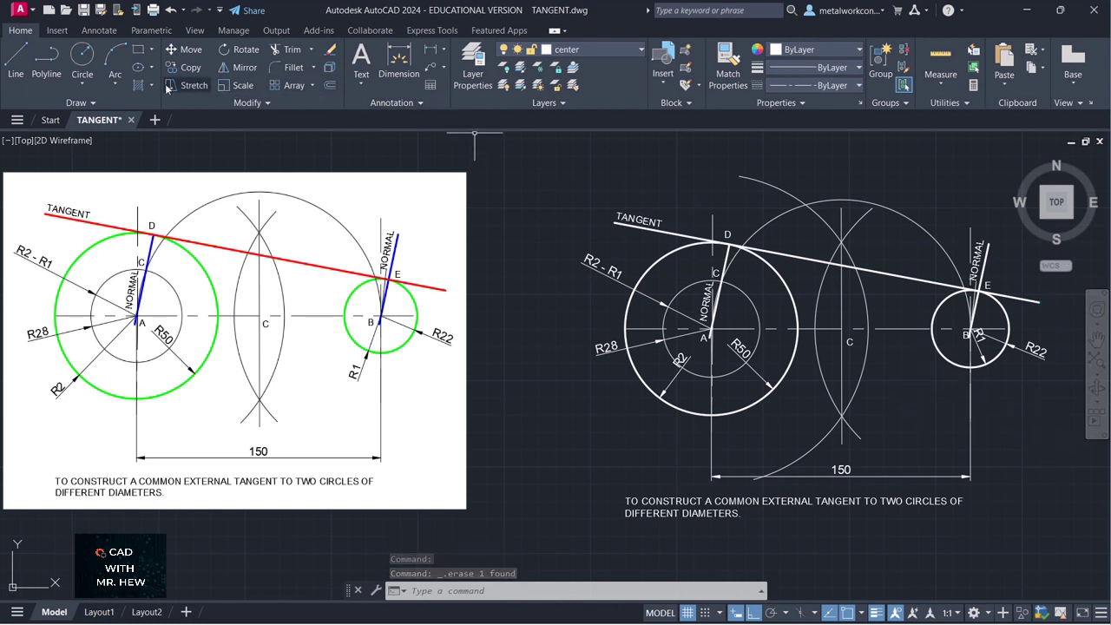
Break the long construction arc centred on A at a point slightly above its upper crossing with the other bisecting arc.
{"action": "left_click", "coordinate": [252, 104]}
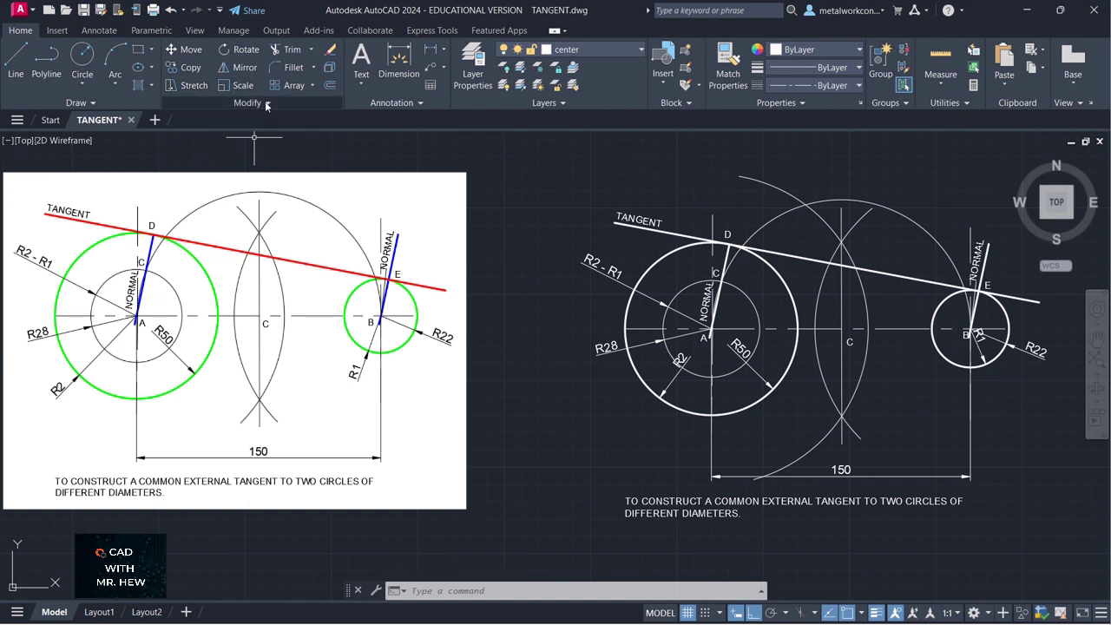
{"action": "left_click", "coordinate": [253, 102]}
{"action": "left_click", "coordinate": [210, 136]}
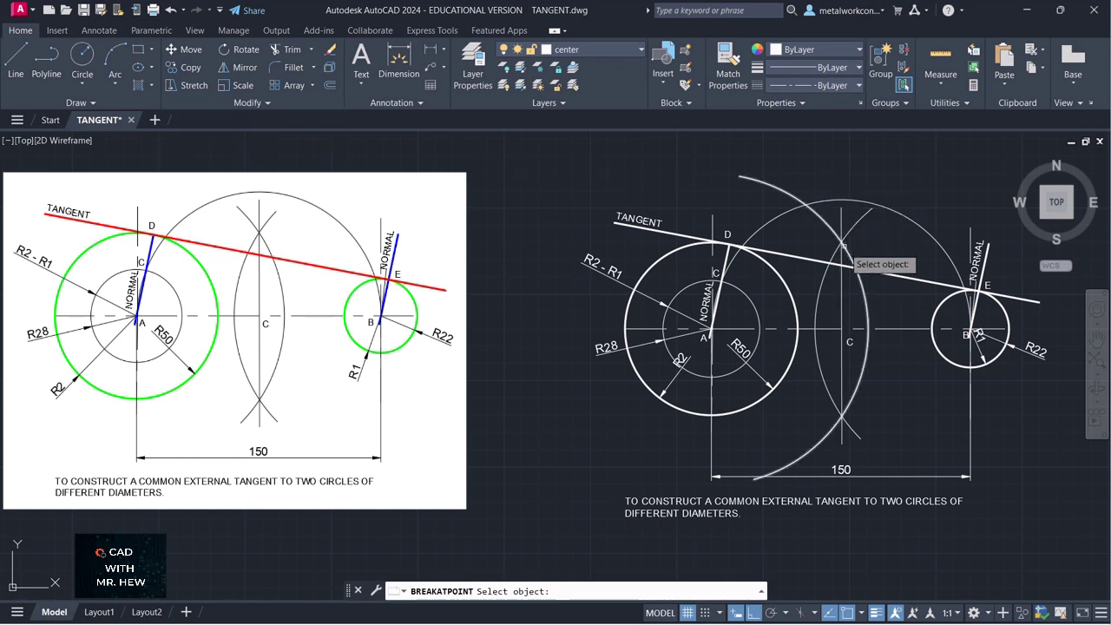
{"action": "left_click", "coordinate": [829, 224]}
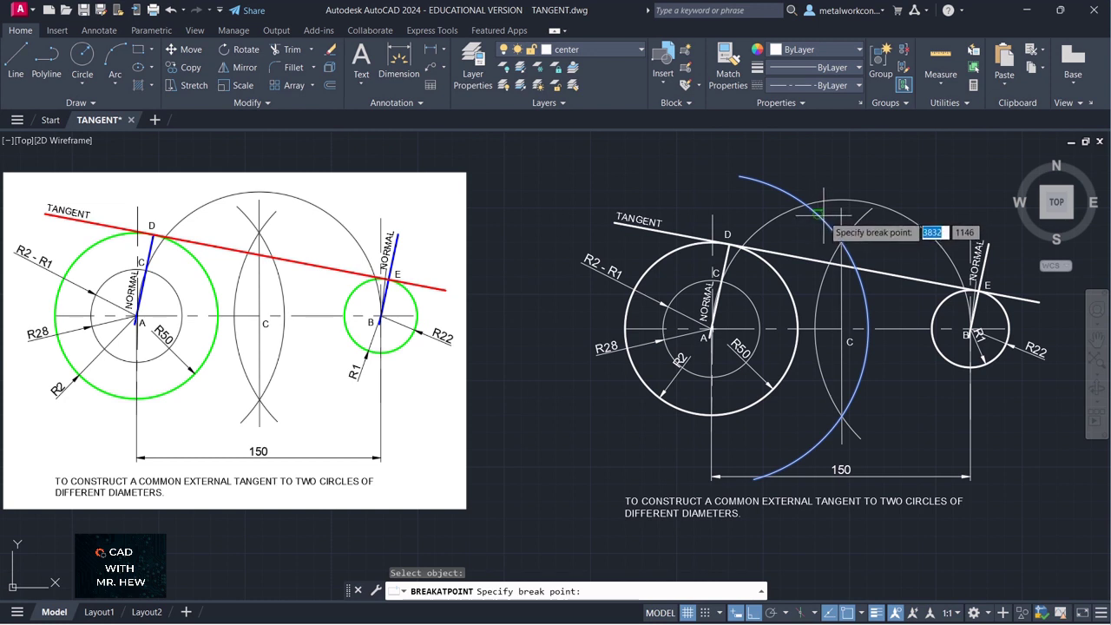
{"action": "left_click", "coordinate": [823, 215]}
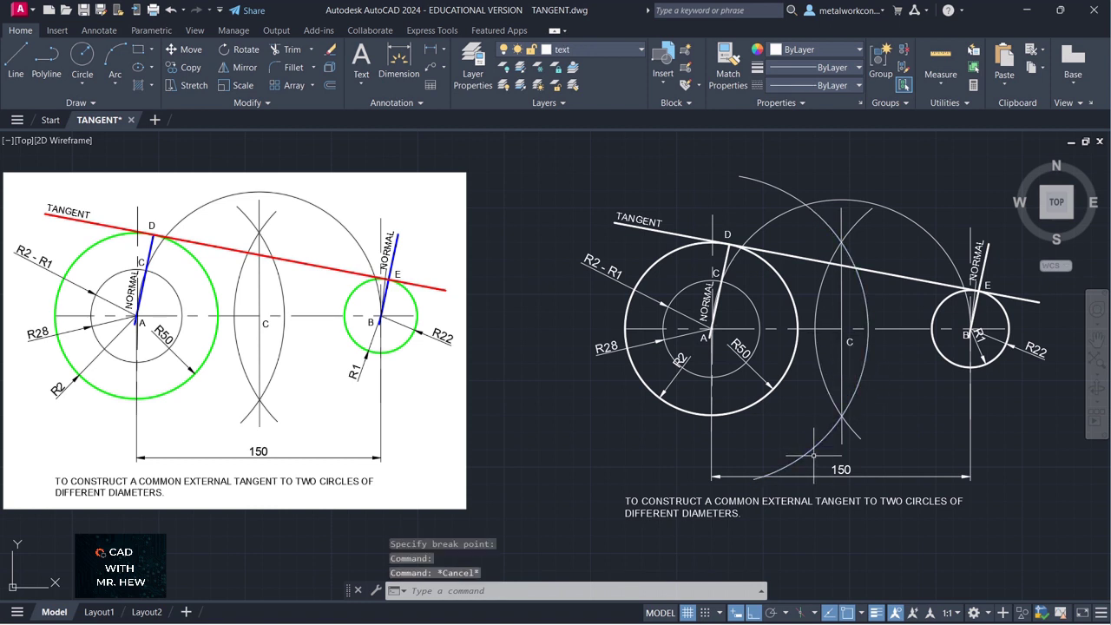
Break the same arc centred on A at a second point slightly below its lower crossing with the other arc.
{"action": "key", "text": "Return"}
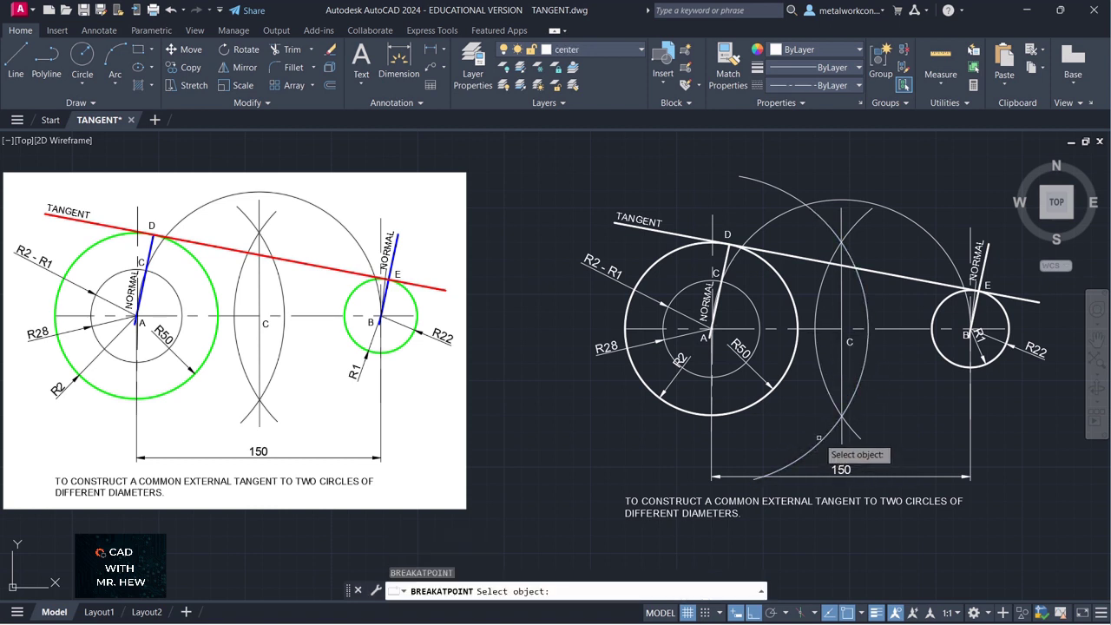
{"action": "left_click", "coordinate": [822, 438]}
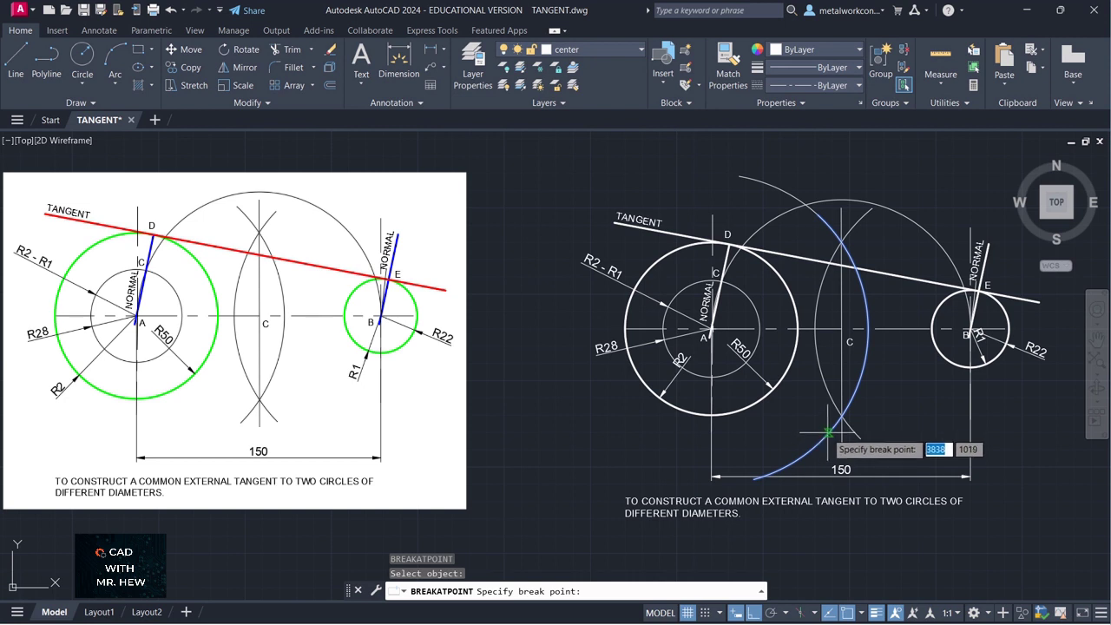
{"action": "left_click", "coordinate": [820, 440]}
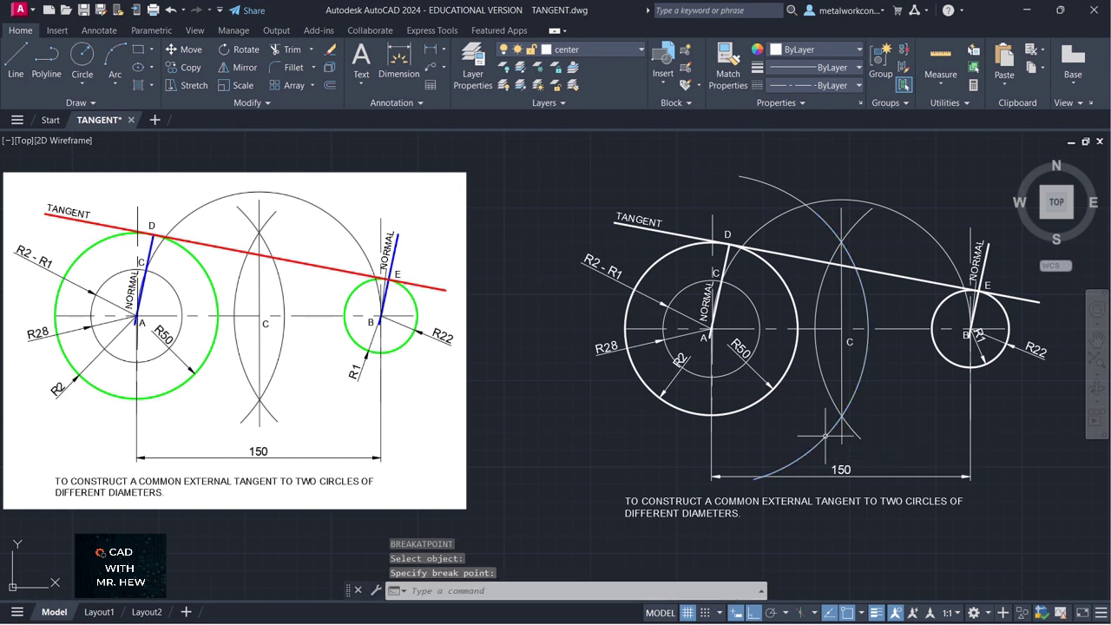
{"action": "key", "text": "Return"}
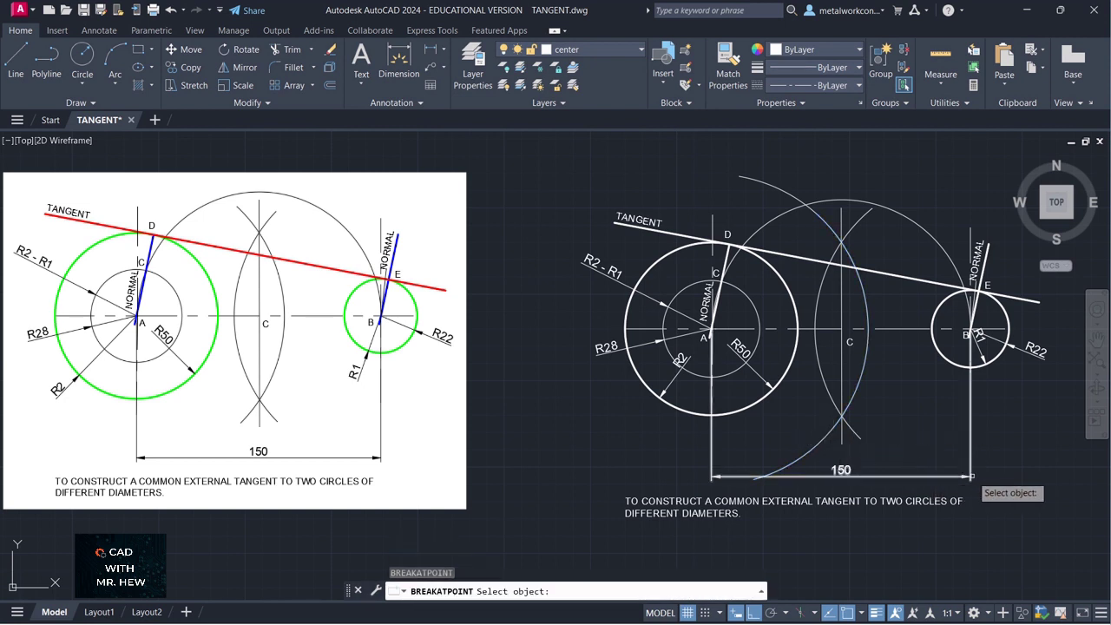
{"action": "key", "text": "Escape"}
{"action": "key", "text": "Escape"}
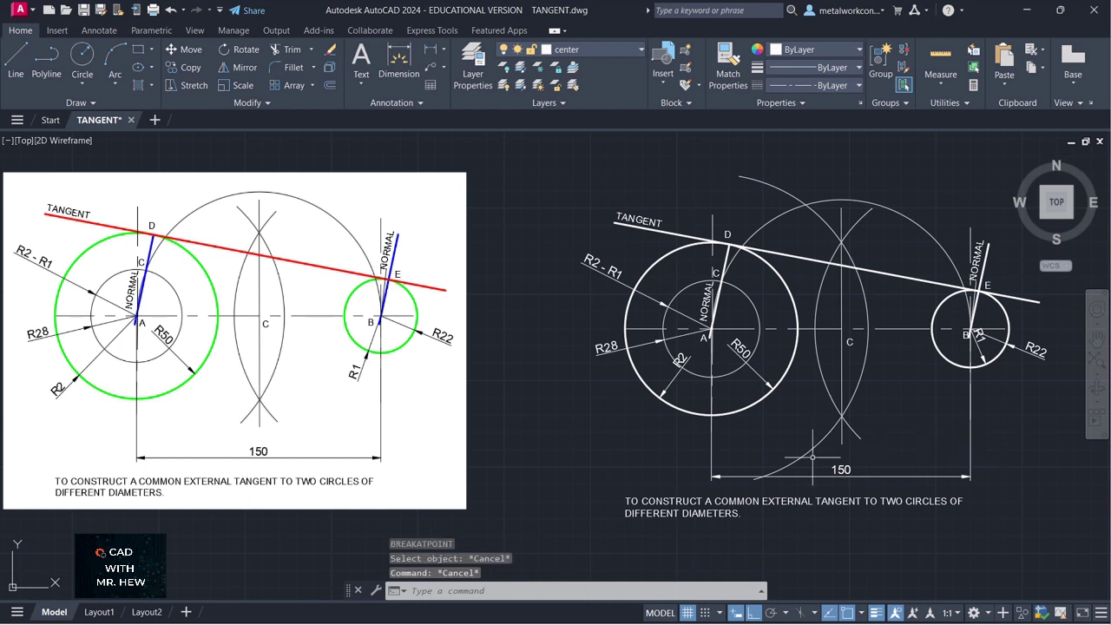
Erase the two outer pieces of the broken arc centred on A, beyond the upper and lower break points.
{"action": "left_click", "coordinate": [803, 458]}
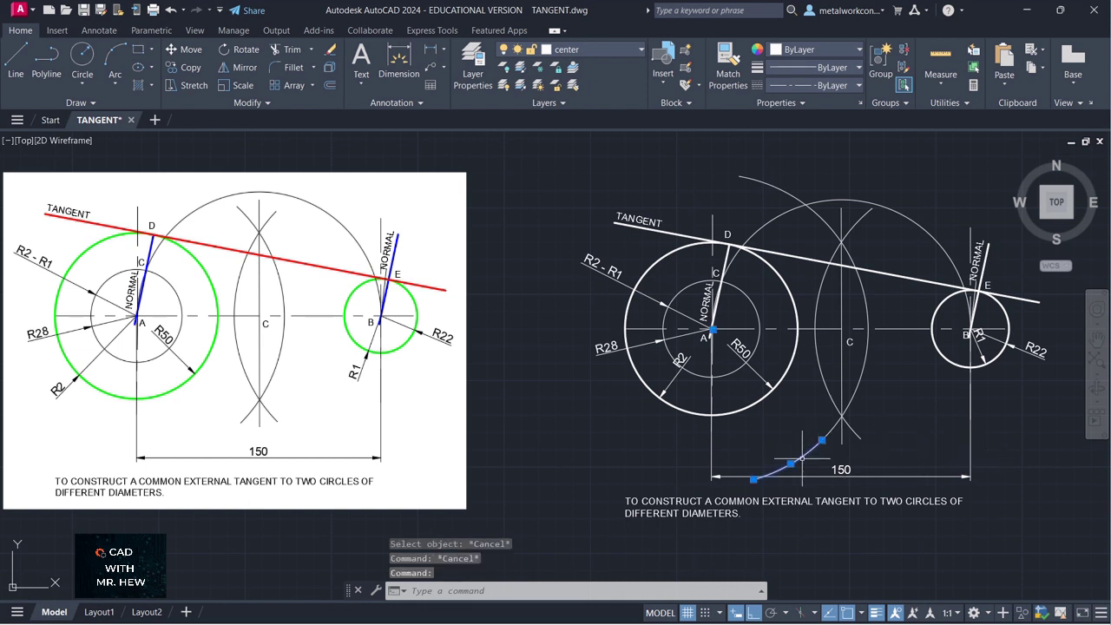
{"action": "left_click", "coordinate": [773, 184]}
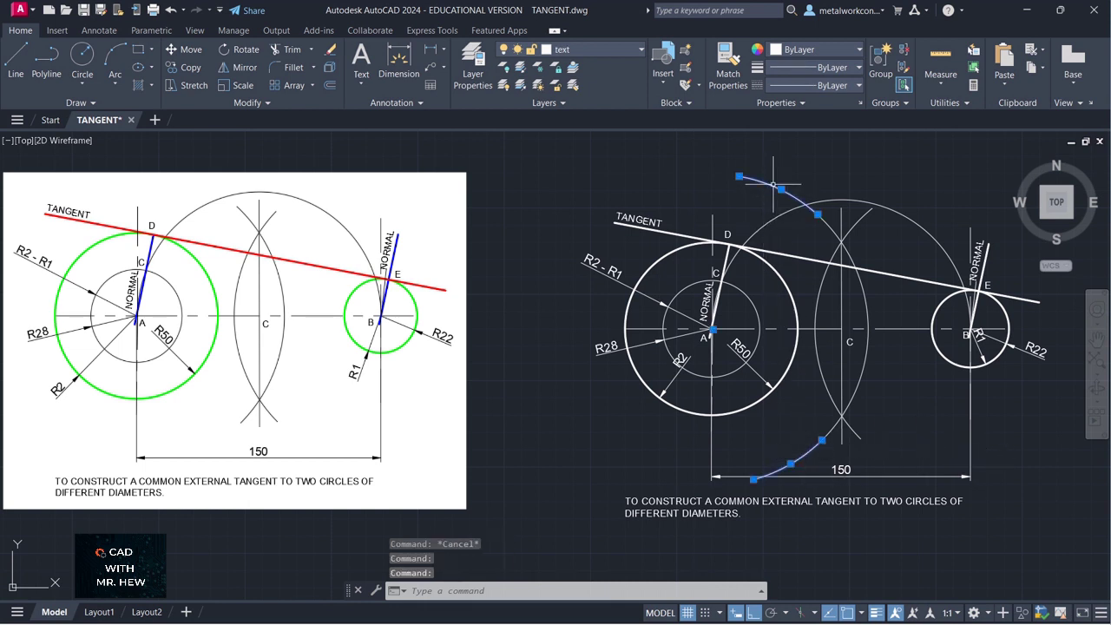
{"action": "key", "text": "Delete"}
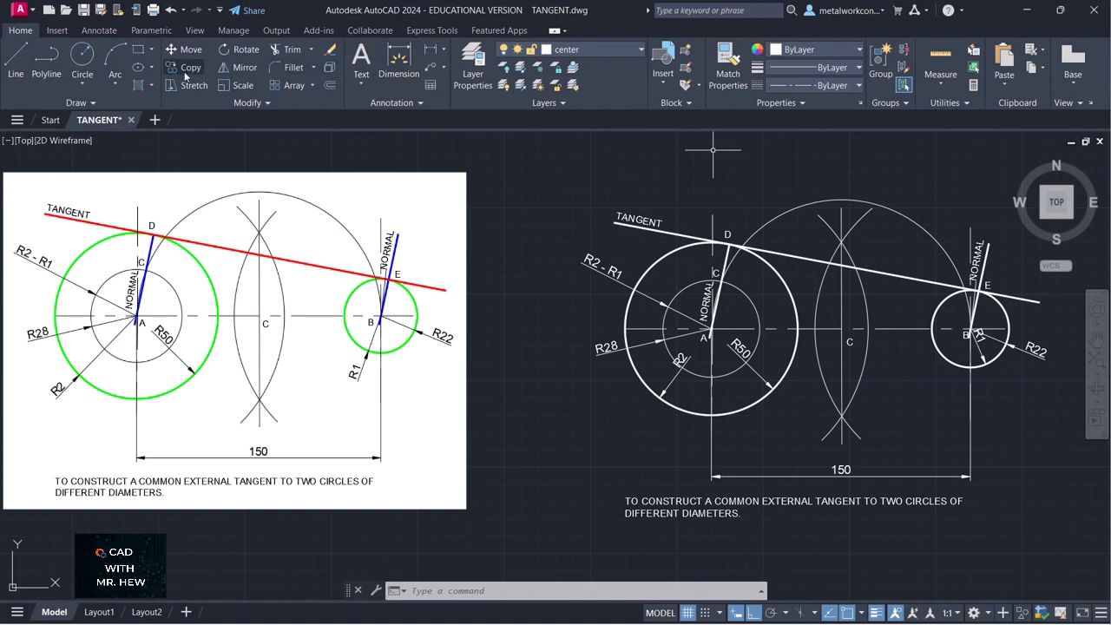
Break the construction arc centred on B slightly above the upper arc crossing and erase its short outer end piece.
{"action": "left_click", "coordinate": [243, 104]}
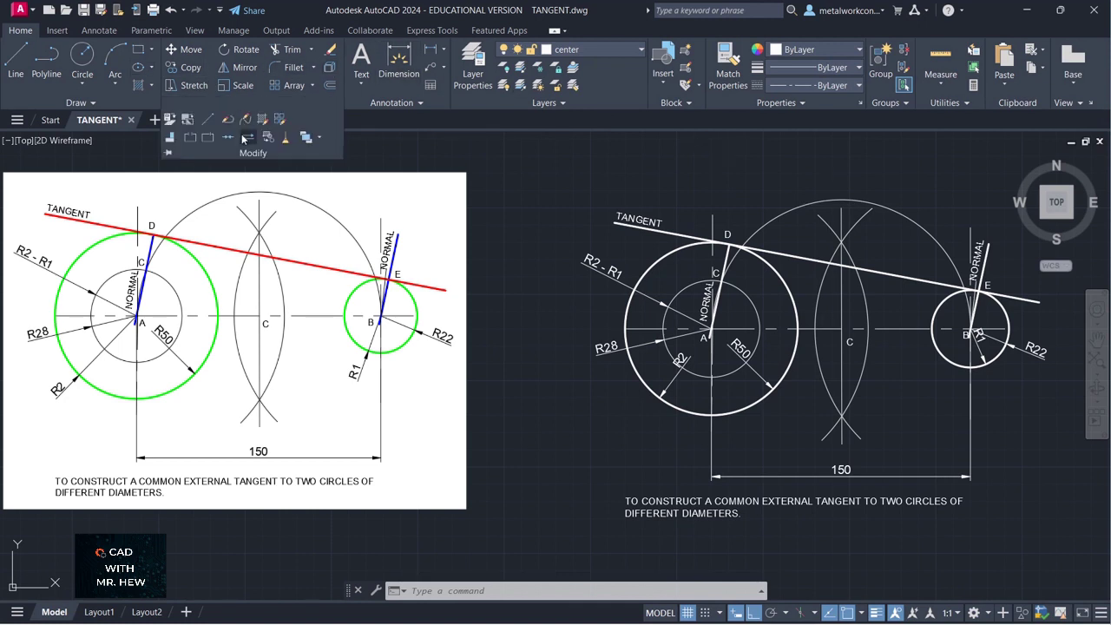
{"action": "left_click", "coordinate": [208, 139]}
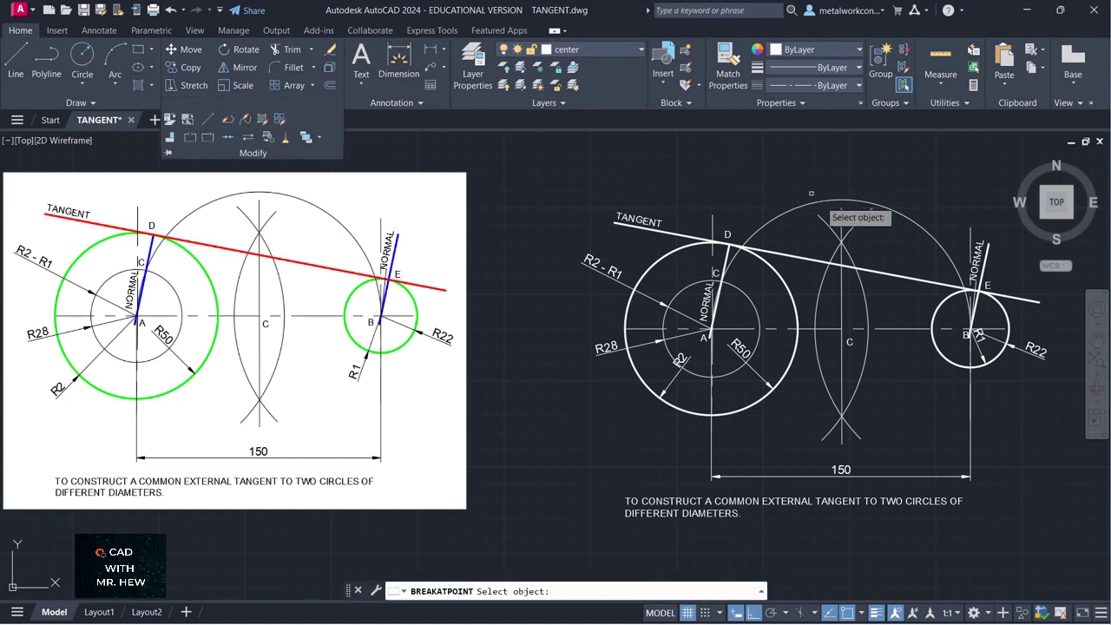
{"action": "left_click", "coordinate": [847, 229]}
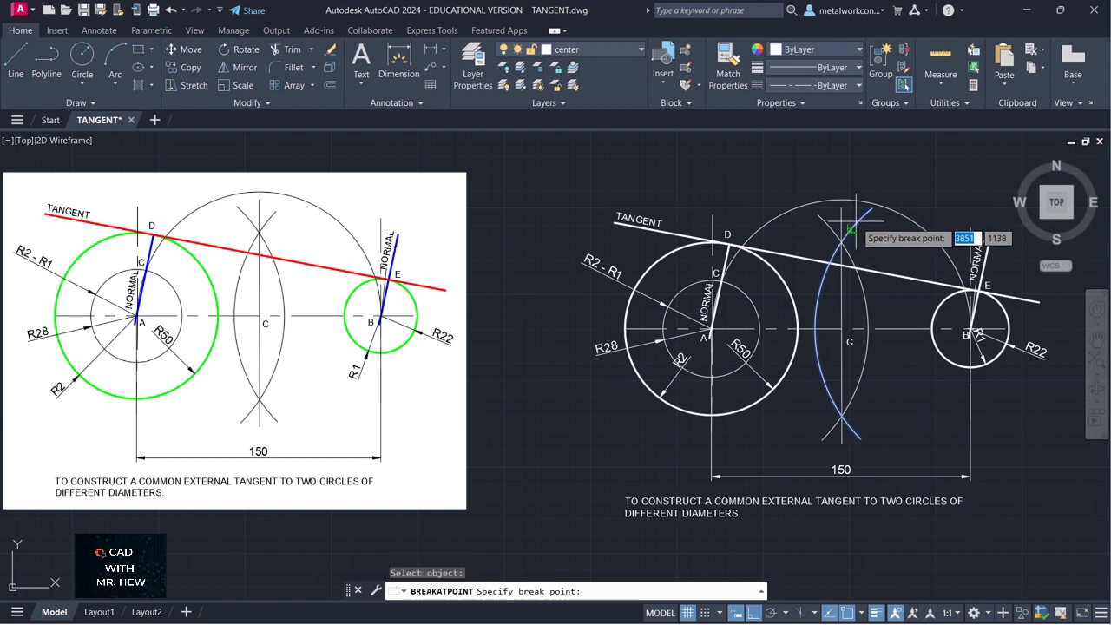
{"action": "left_click", "coordinate": [856, 224]}
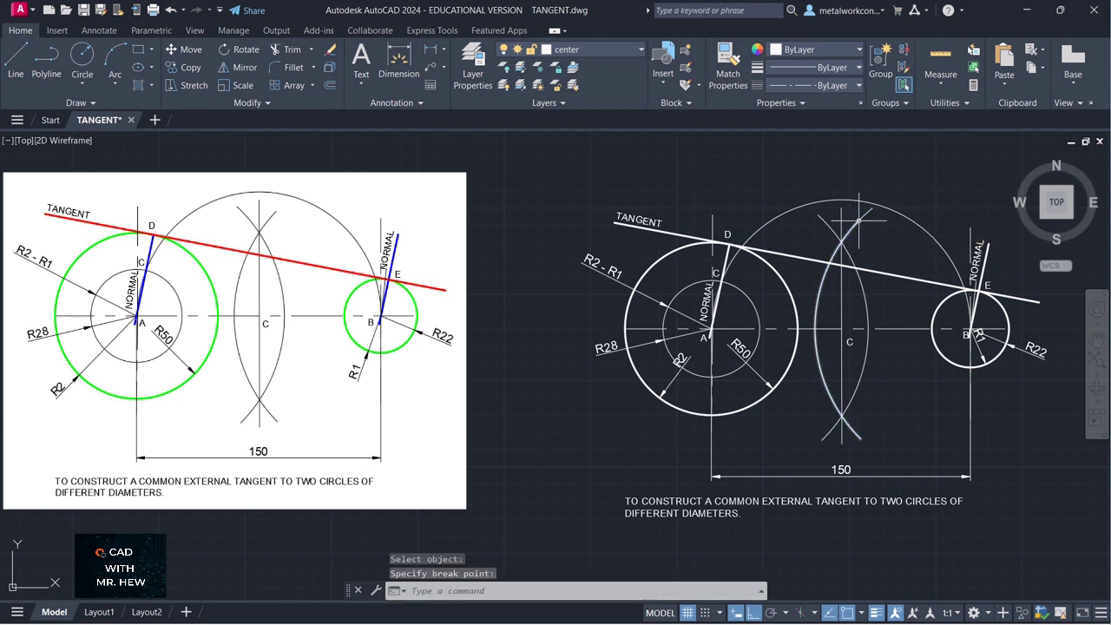
{"action": "key", "text": "Return"}
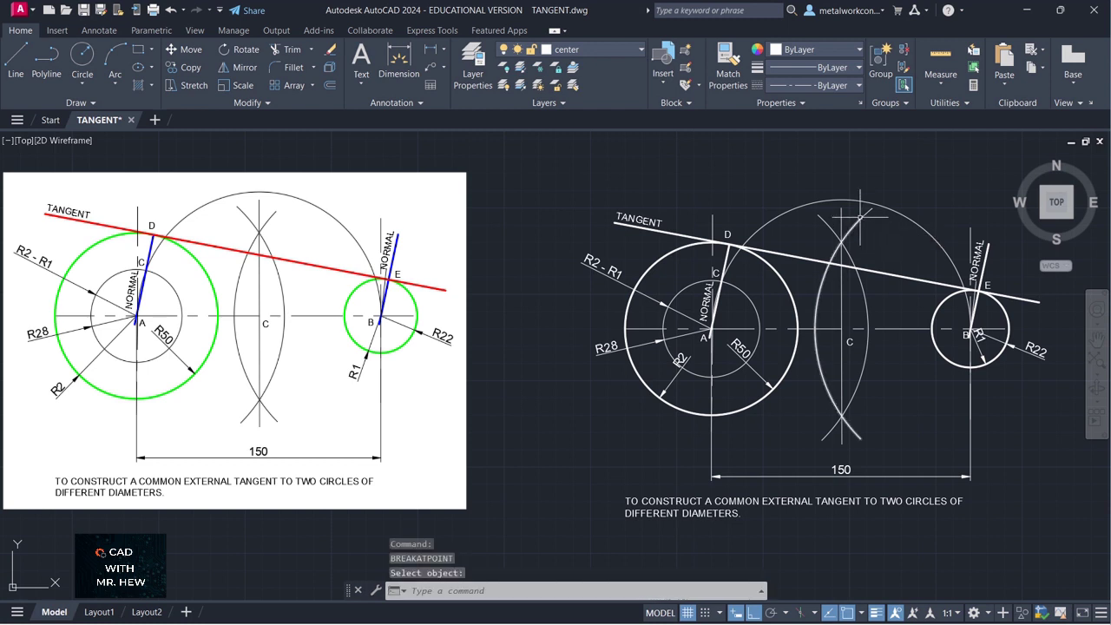
{"action": "key", "text": "Escape"}
{"action": "key", "text": "Escape"}
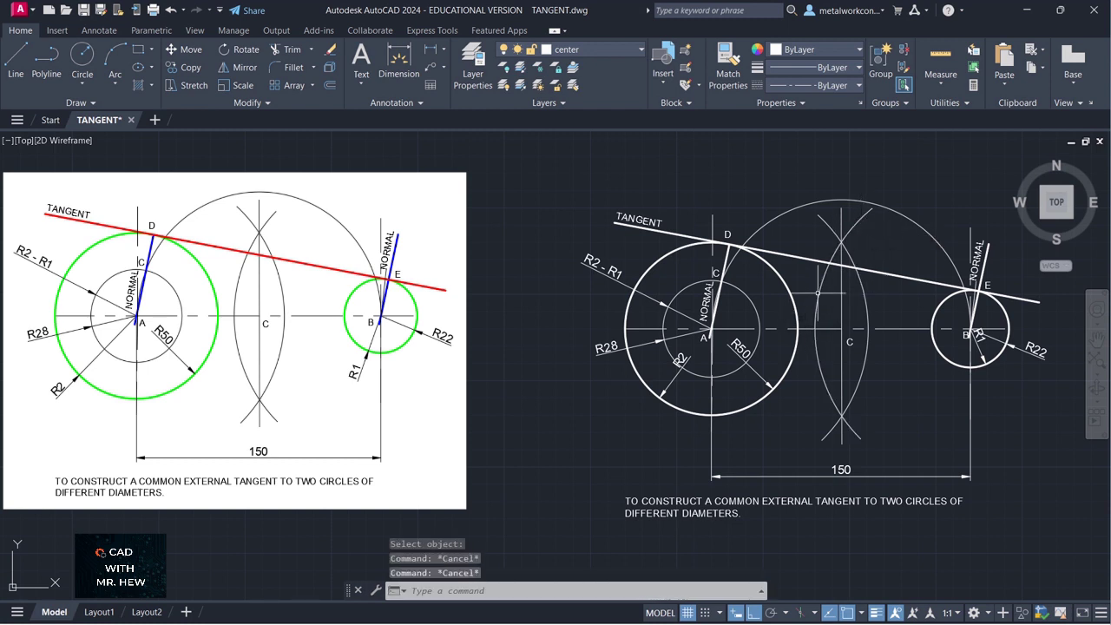
{"action": "left_click", "coordinate": [867, 214]}
{"action": "mouse_move", "coordinate": [866, 214]}
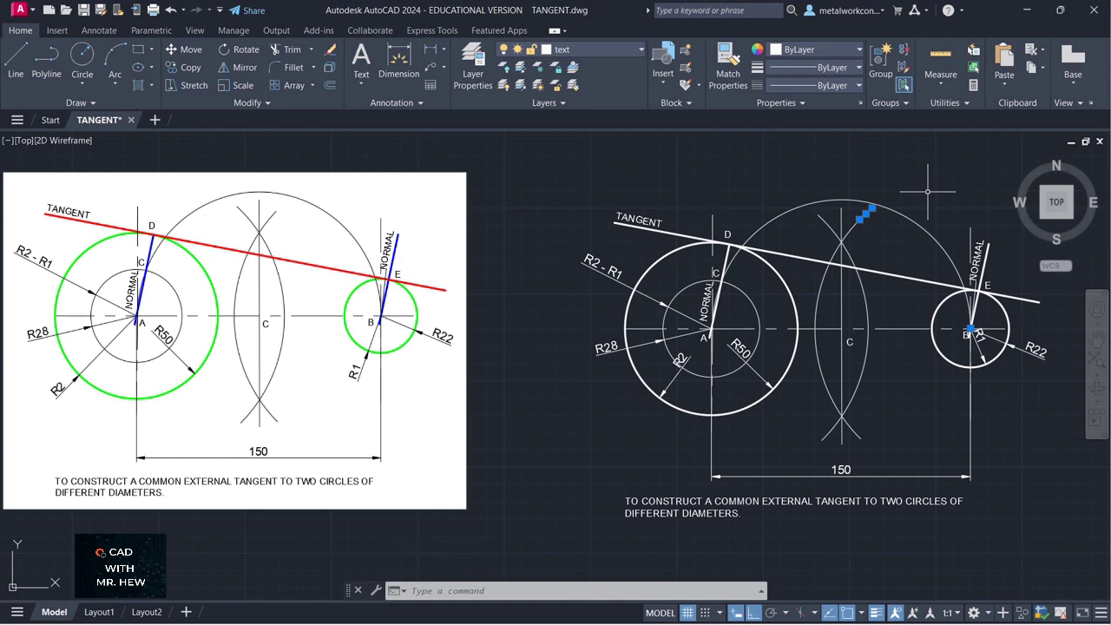
{"action": "key", "text": "Delete"}
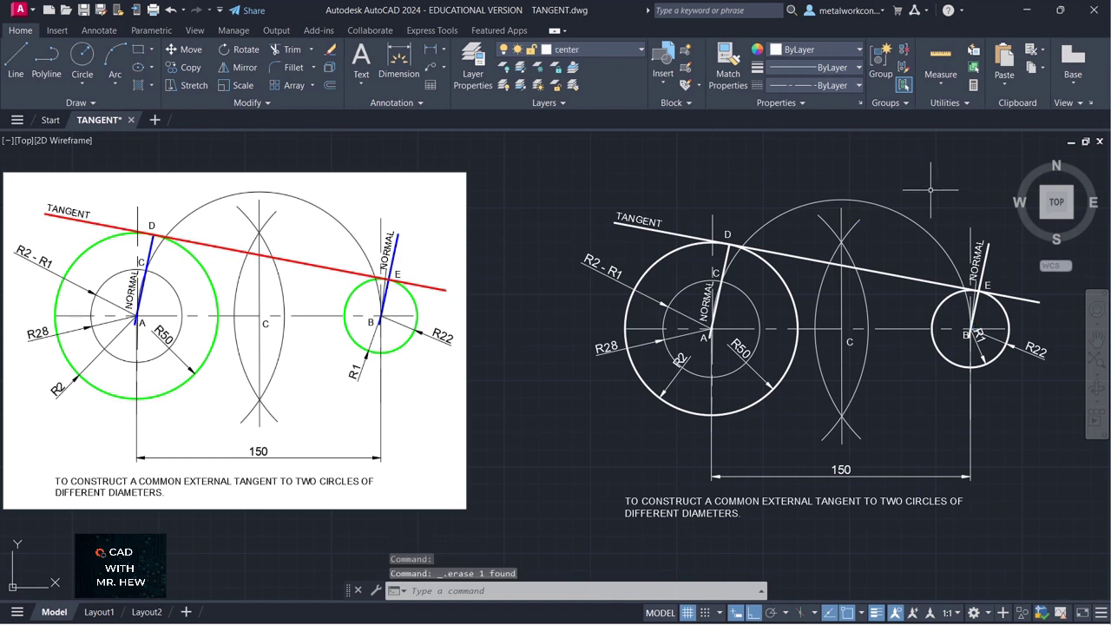